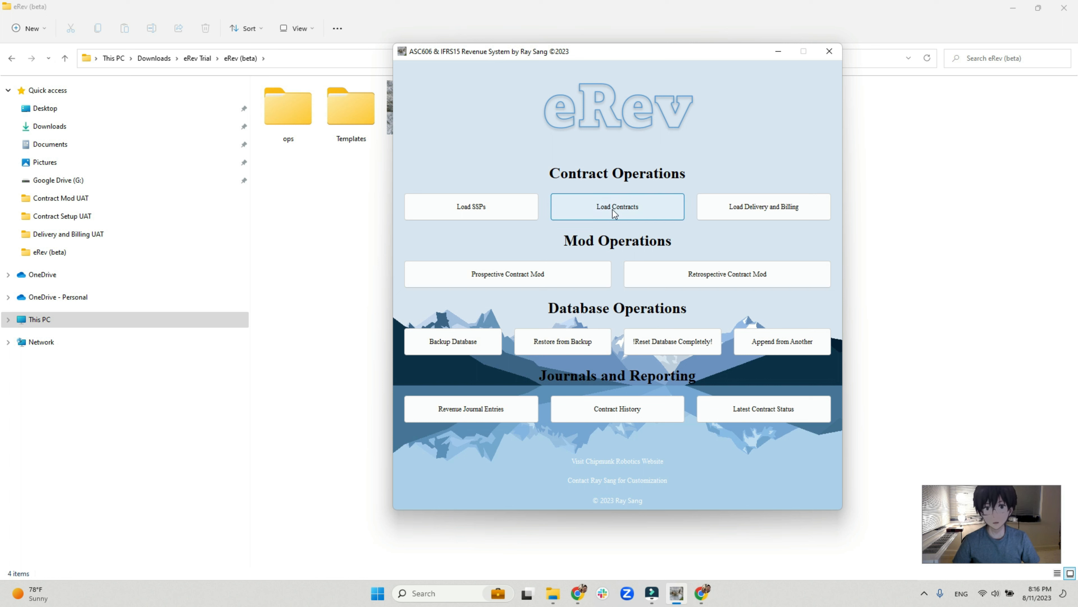
Load contracts from the Contract Setup Template 2.1.2023 file in the Contract Setup UAT folder of UAT Template.
left_click(605, 212)
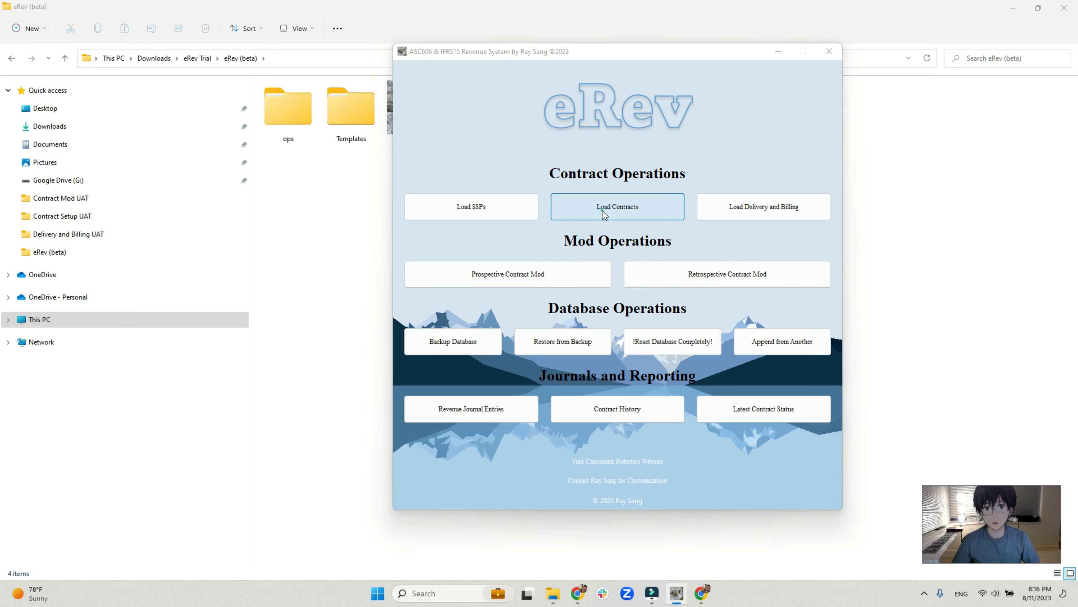
left_click(517, 115)
left_click(545, 144)
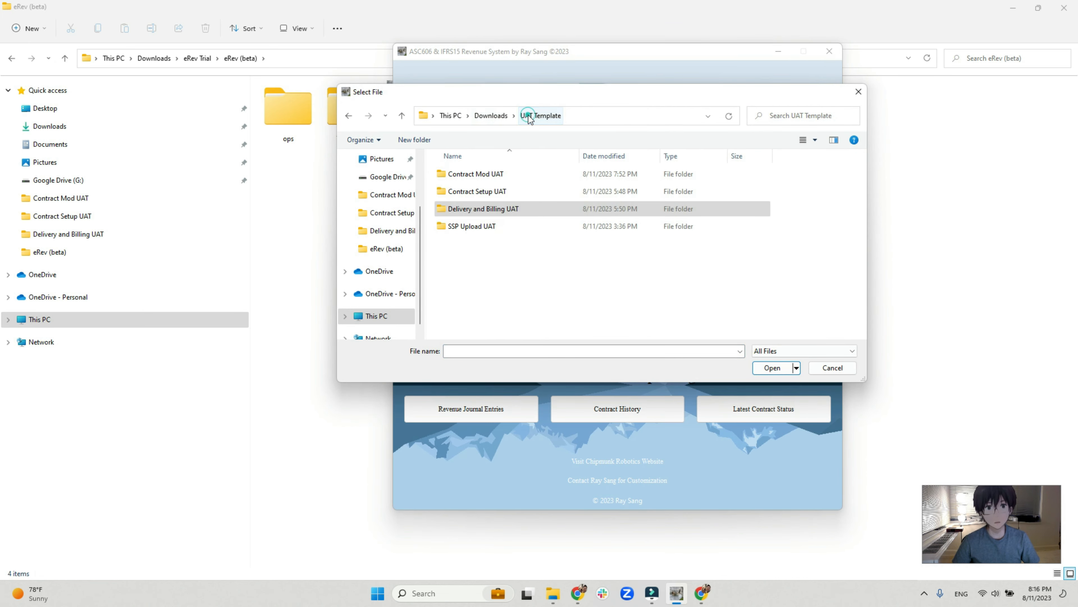
double_click(489, 190)
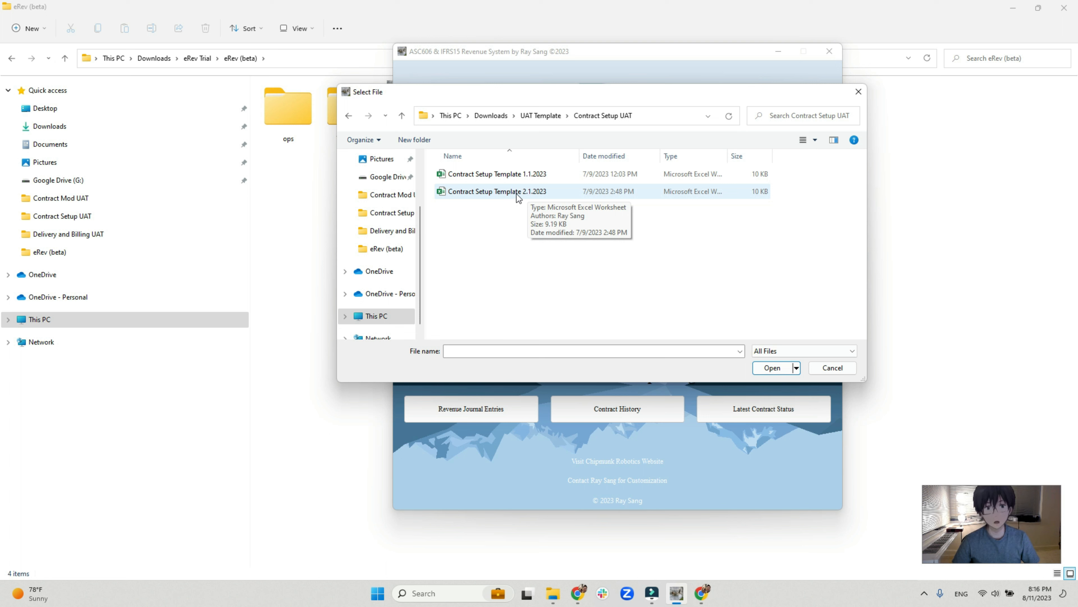
double_click(527, 194)
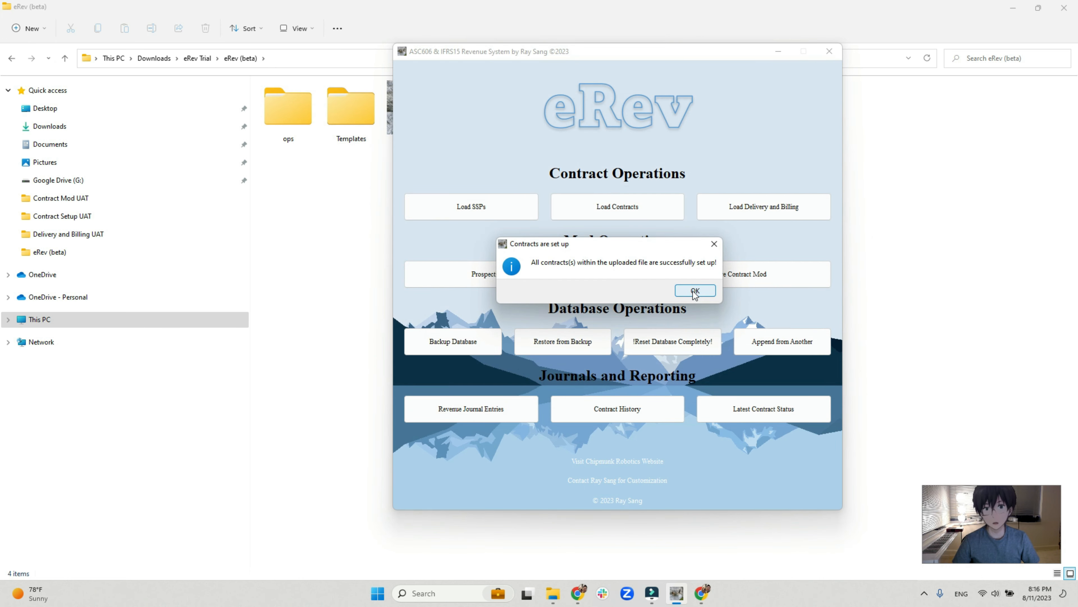
left_click(695, 292)
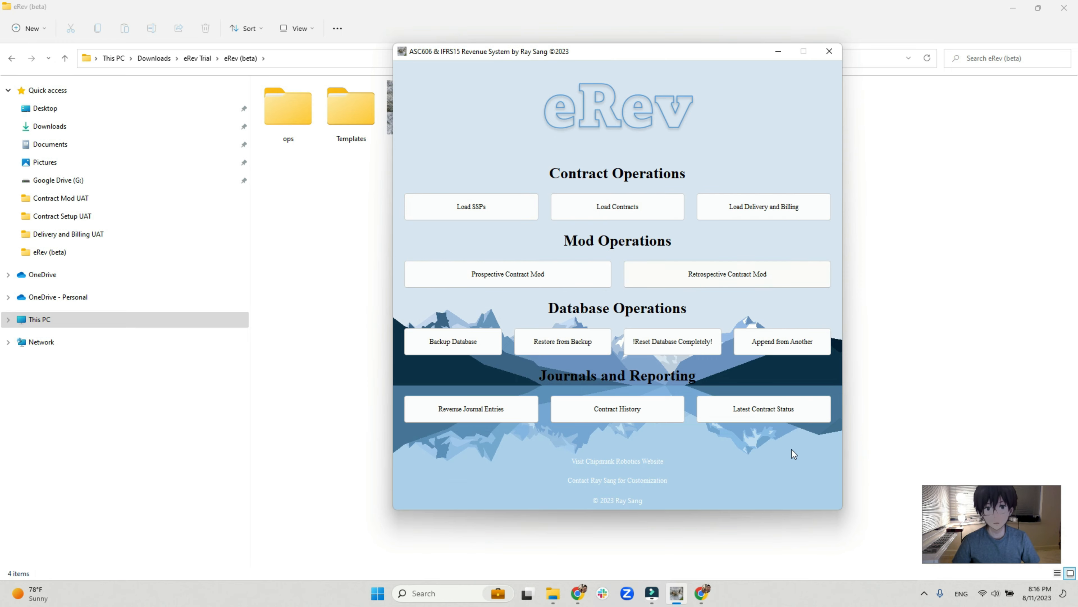
Generate the latest contract status report and check the Contract 3 and Contract 4 rows and their Current Period dates.
left_click(772, 408)
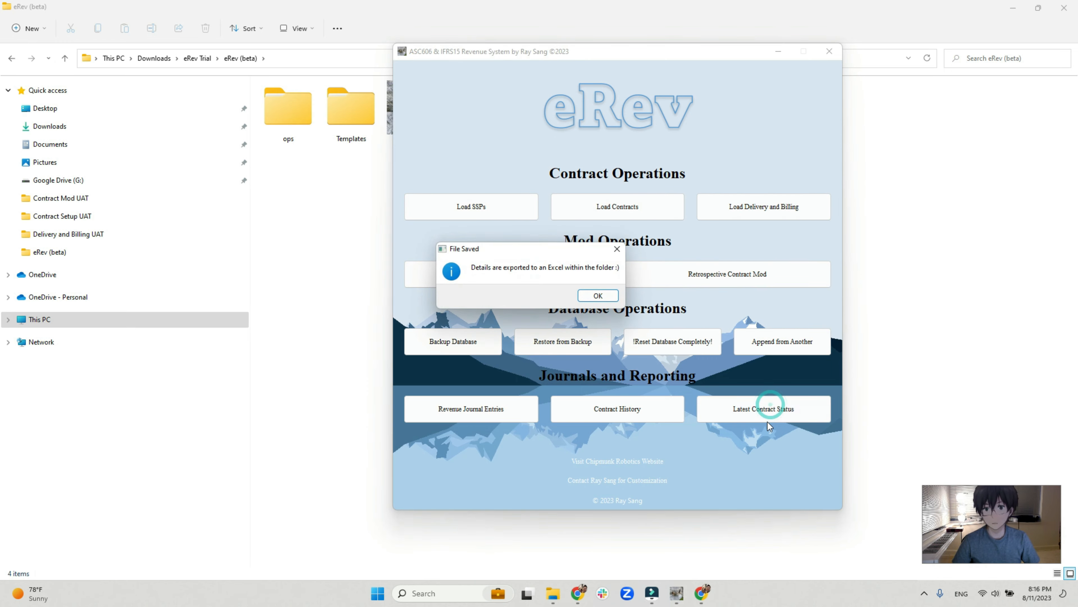
left_click(599, 295)
left_click(725, 113)
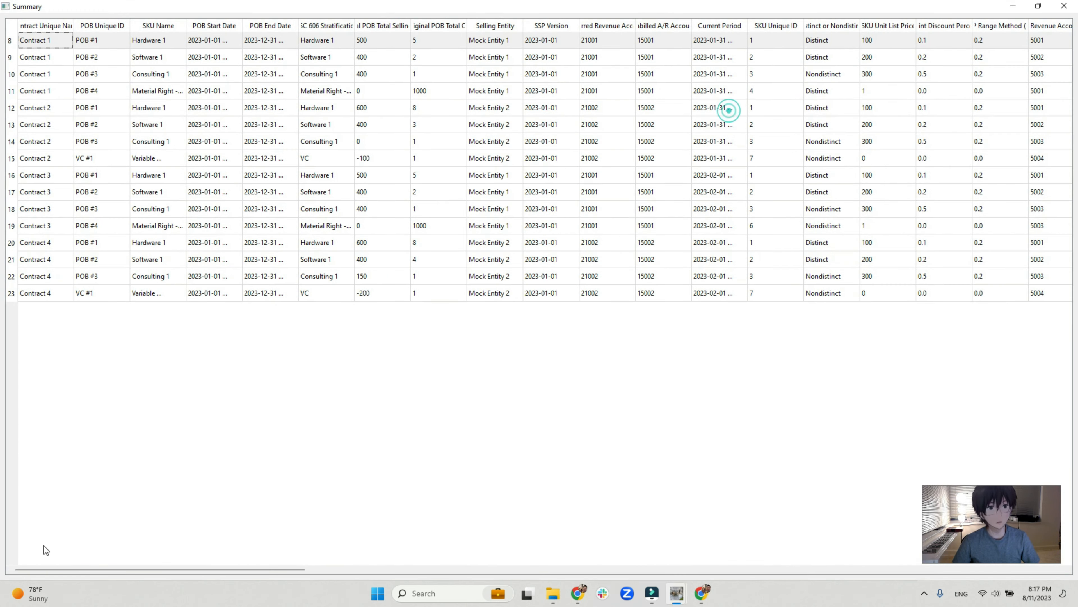
left_click_drag(12, 180, 12, 293)
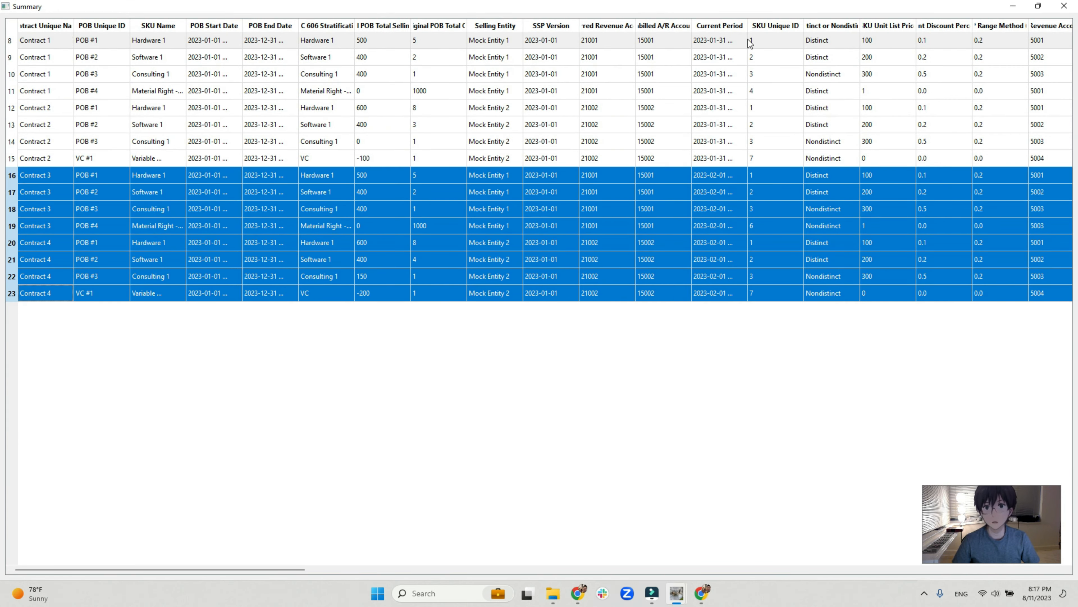
double_click(747, 26)
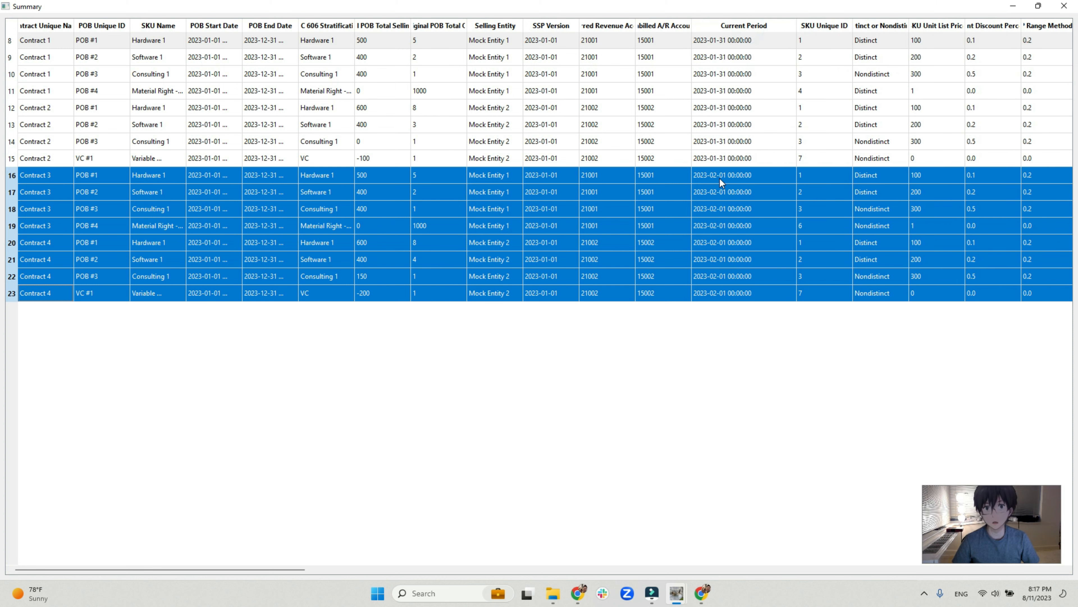
left_click(1064, 6)
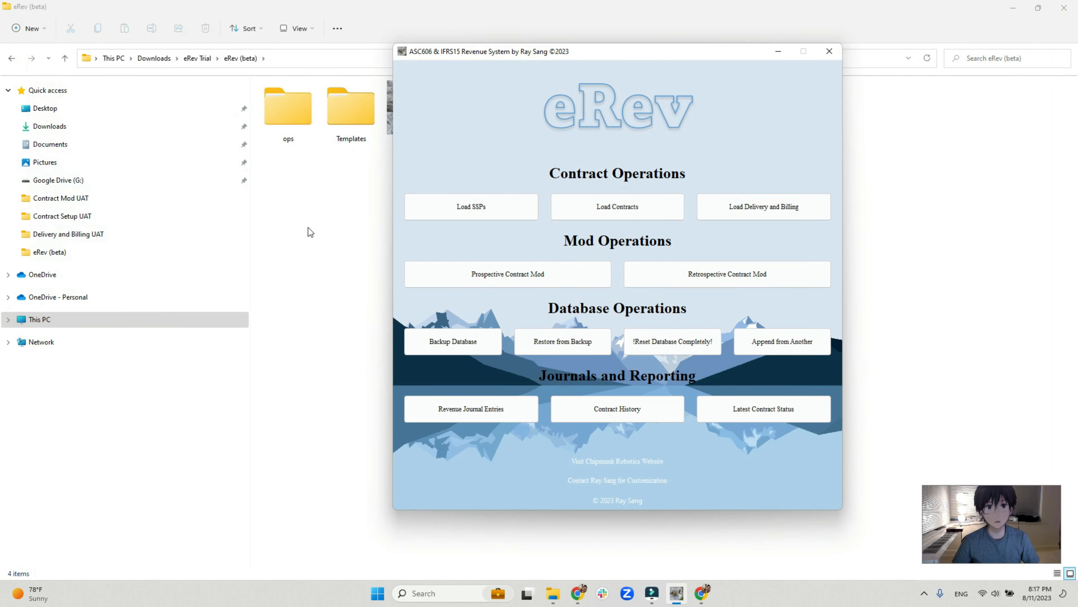
Open the Contract Setup Template 2.1.2023 workbook from Downloads > UAT Template > Contract Setup UAT.
left_click(305, 231)
left_click(157, 60)
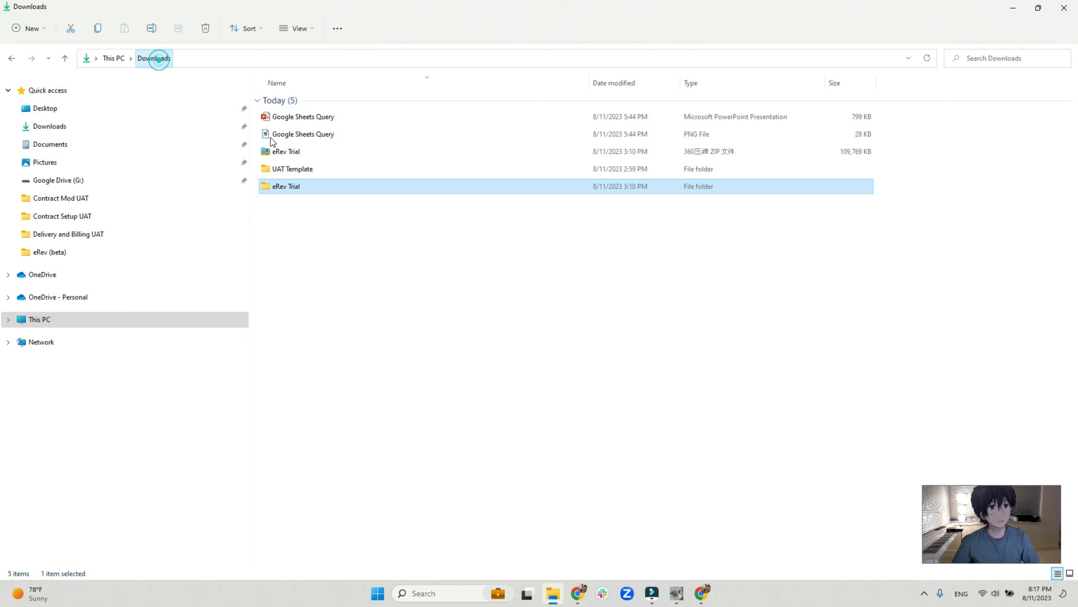
double_click(312, 167)
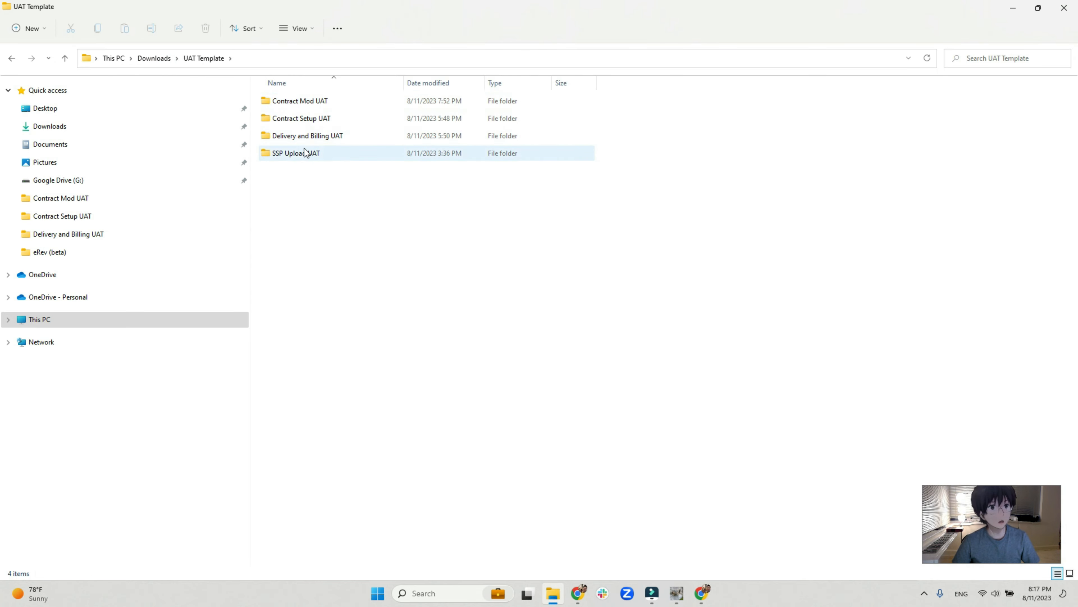
double_click(315, 120)
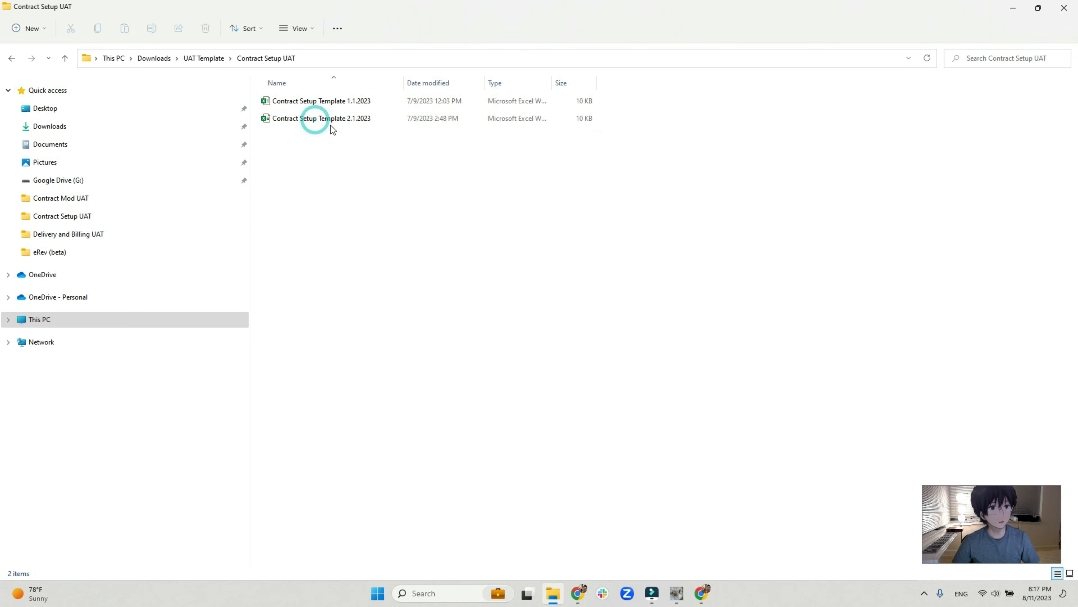
left_click(339, 123)
double_click(339, 121)
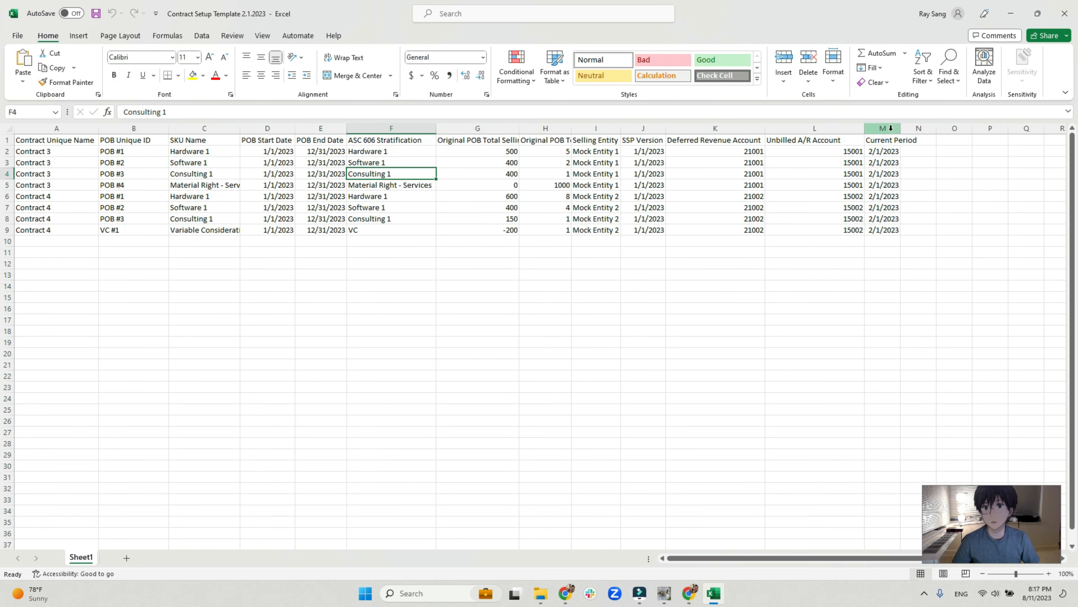
Examine the Current Period and Contract Unique Name columns in the template, and close the workbook without saving.
double_click(898, 129)
left_click(896, 129)
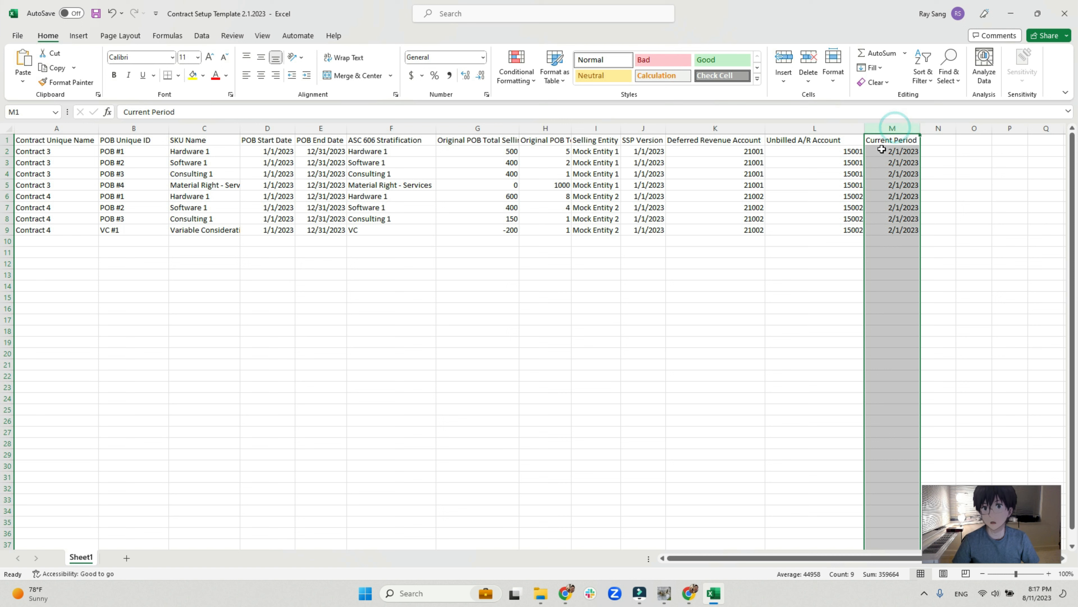
left_click(905, 158)
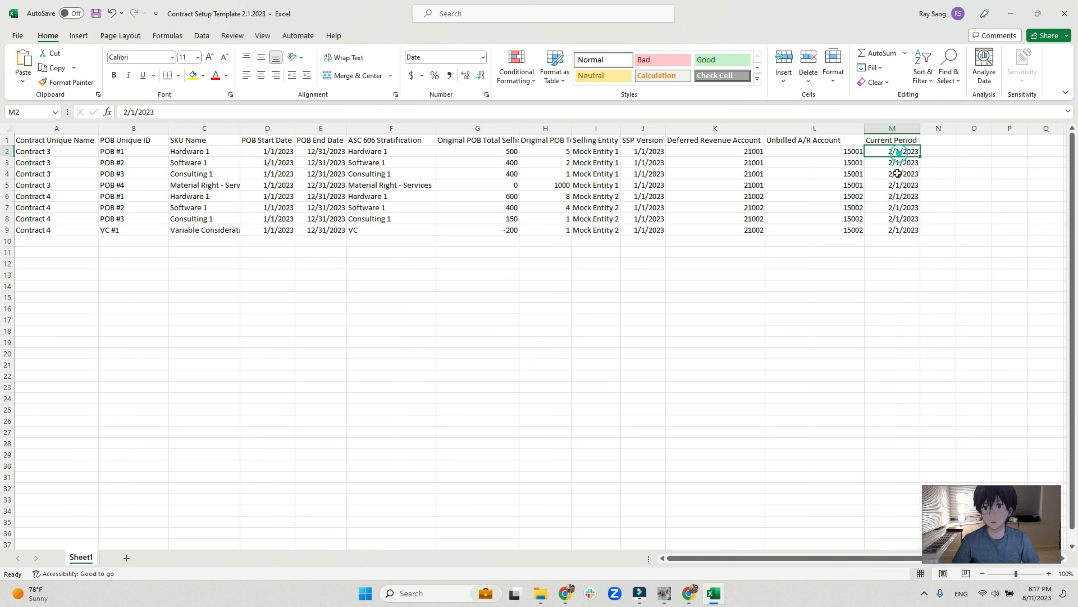
left_click(38, 140)
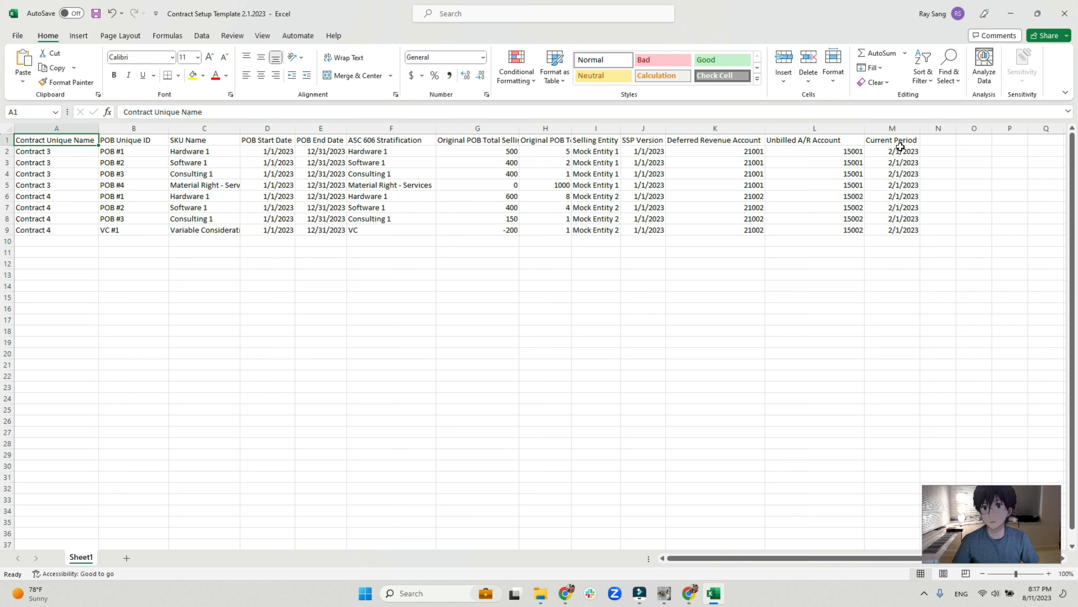
left_click(1061, 20)
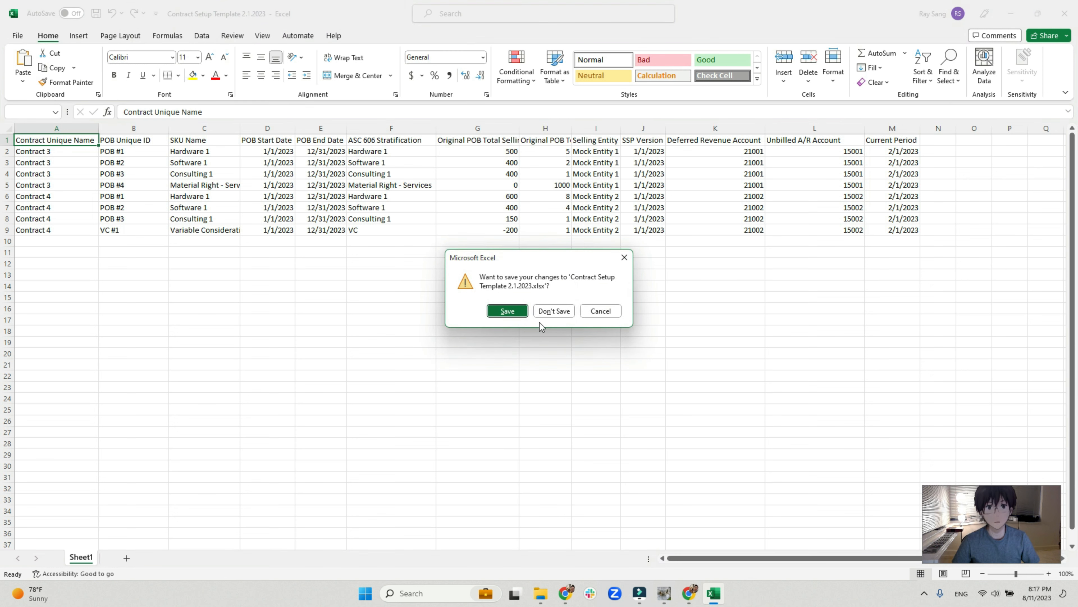
left_click(554, 312)
left_click(595, 332)
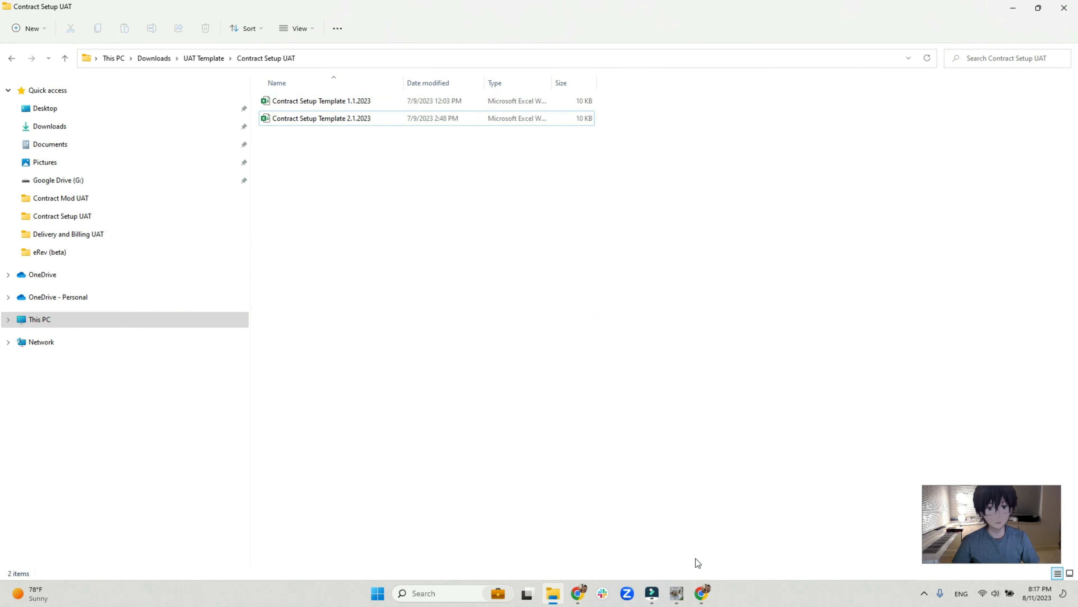
In eRev, load delivery and billing from Contract Progress Tracking Template 2.28.2023 in Delivery and Billing UAT, with current period 2023-02-28.
left_click(677, 593)
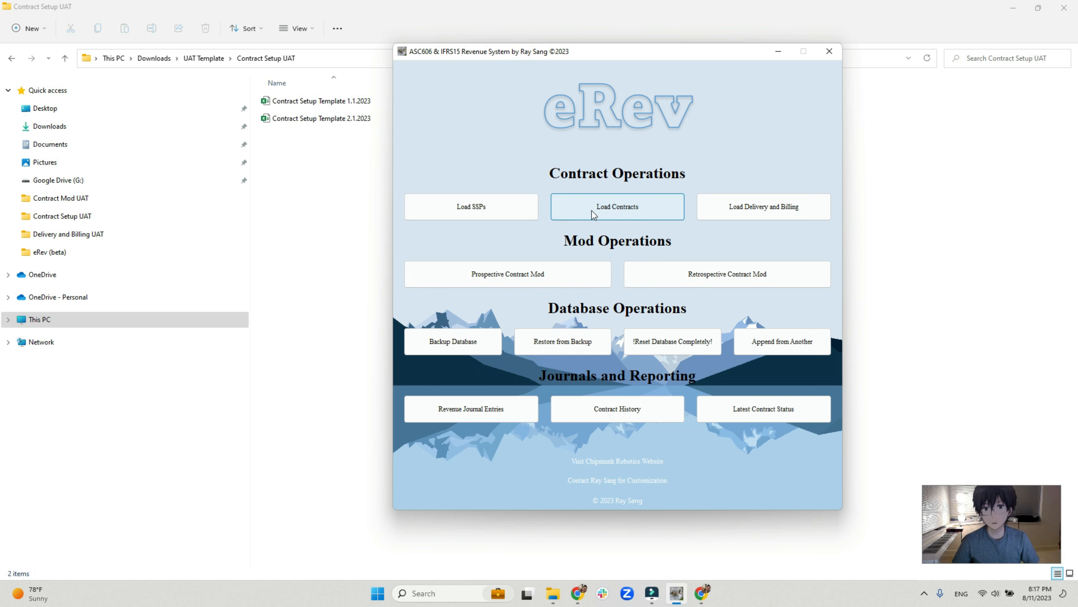
left_click(753, 209)
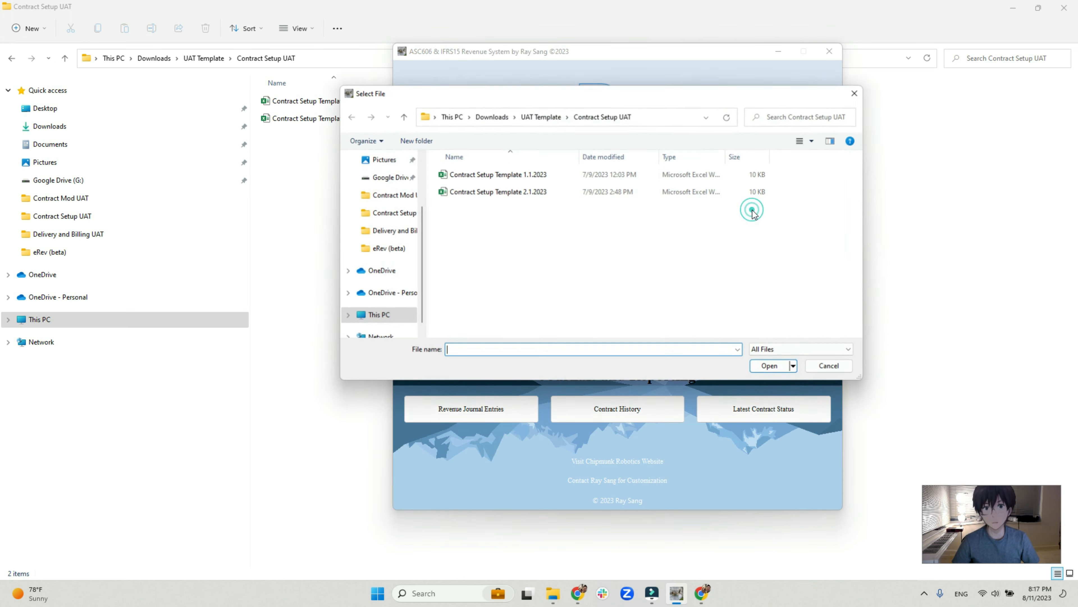
left_click(533, 117)
double_click(488, 209)
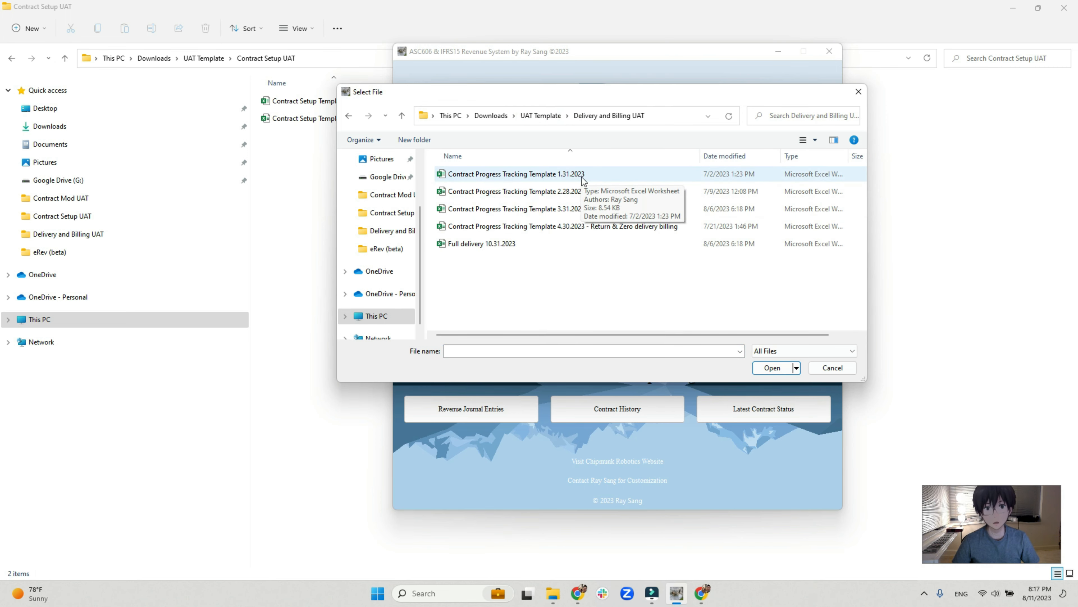
double_click(581, 191)
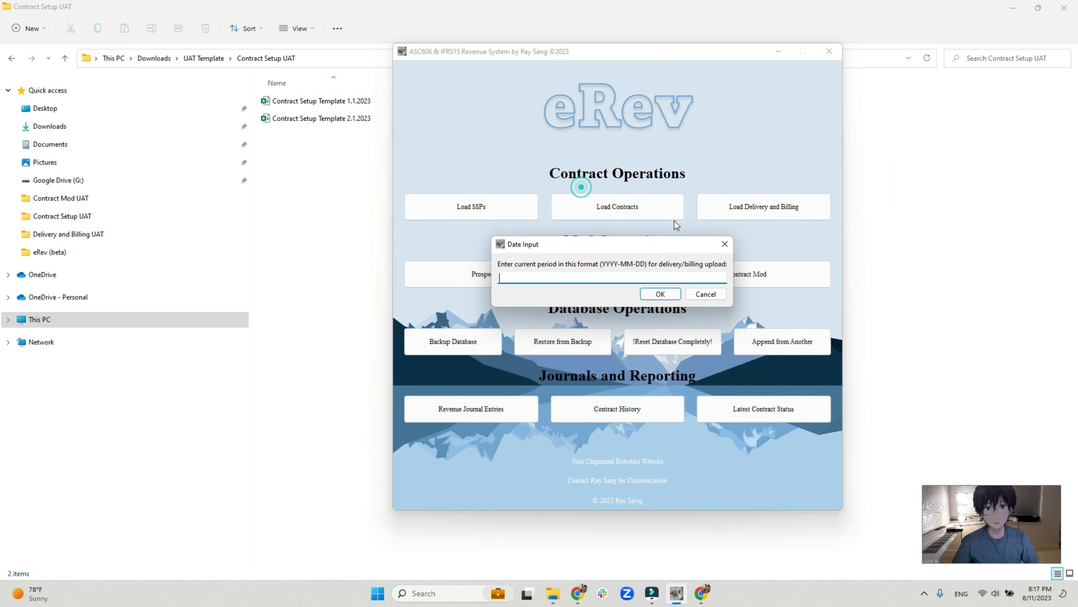
type("2023-02-28")
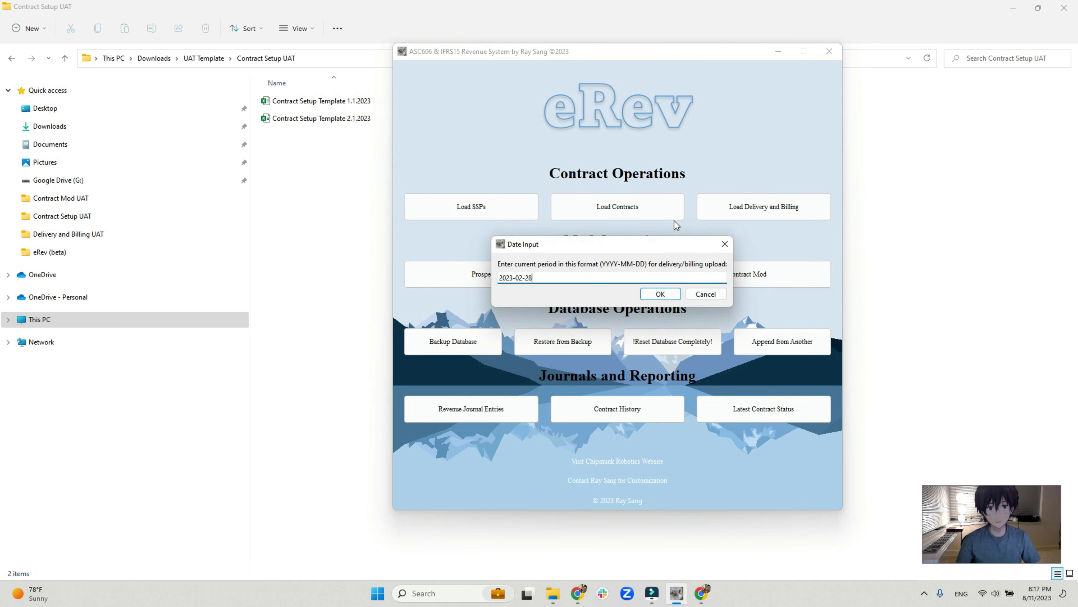
key("Return")
key("Return")
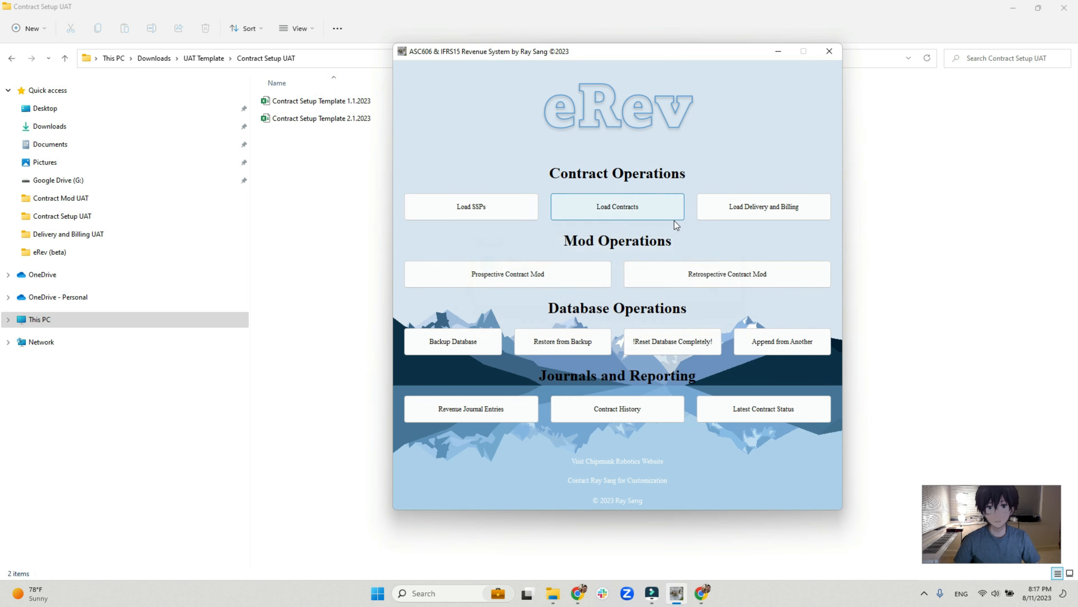
Load delivery and billing from Contract Progress Tracking Template 3.31.2023 with current period 2023-03-31.
left_click(754, 198)
double_click(576, 211)
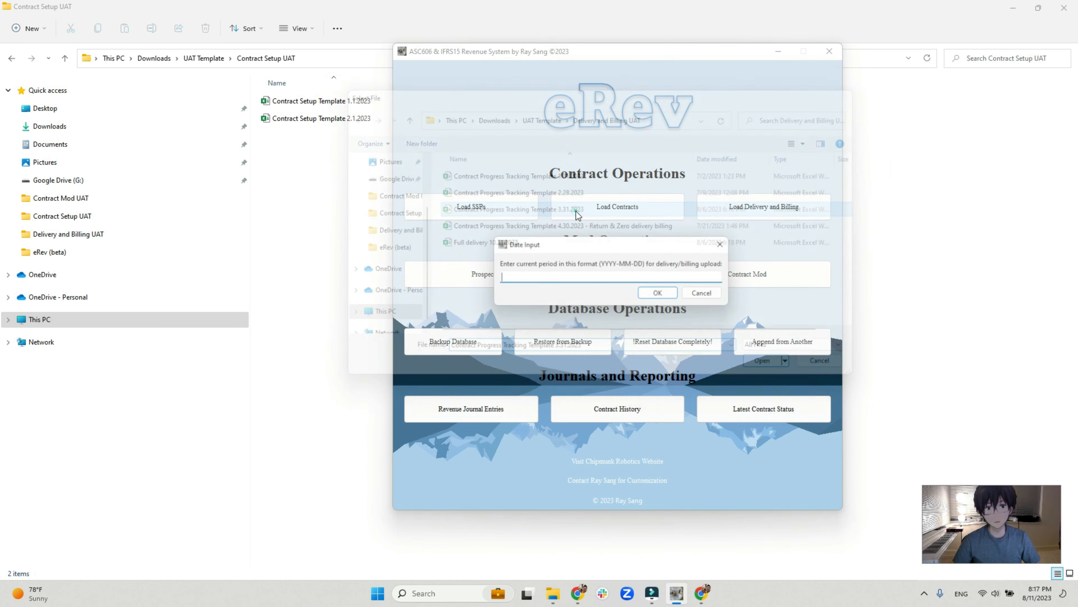
type("2023-")
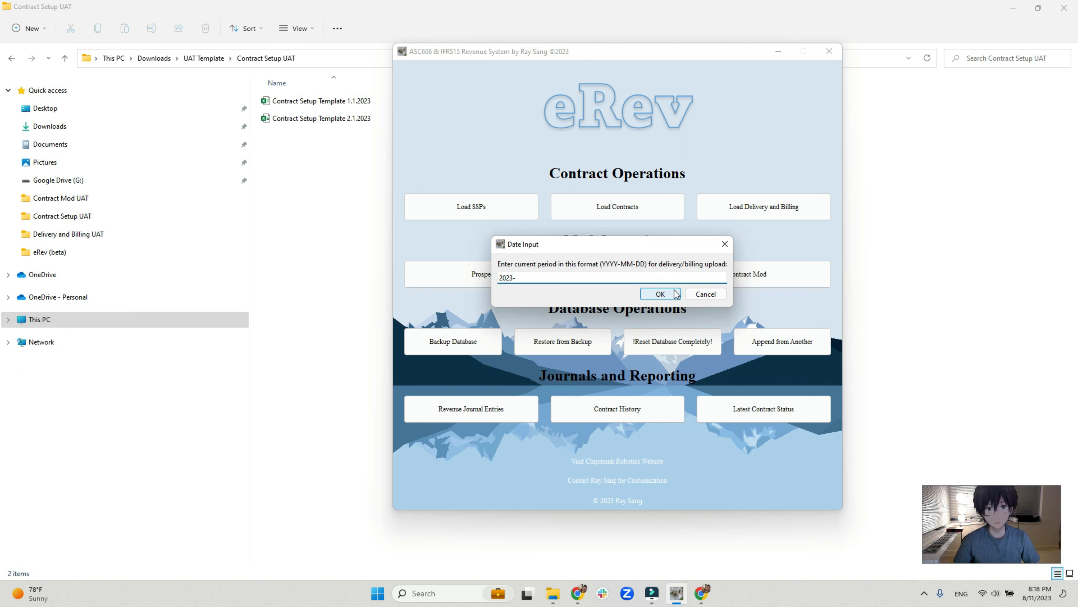
type("03-31")
left_click(677, 294)
left_click(718, 292)
Load delivery and billing from Contract Progress Tracking Template 4.30.2023 - Return & Zero delivery billing with current period 2023-04-30.
left_click(768, 199)
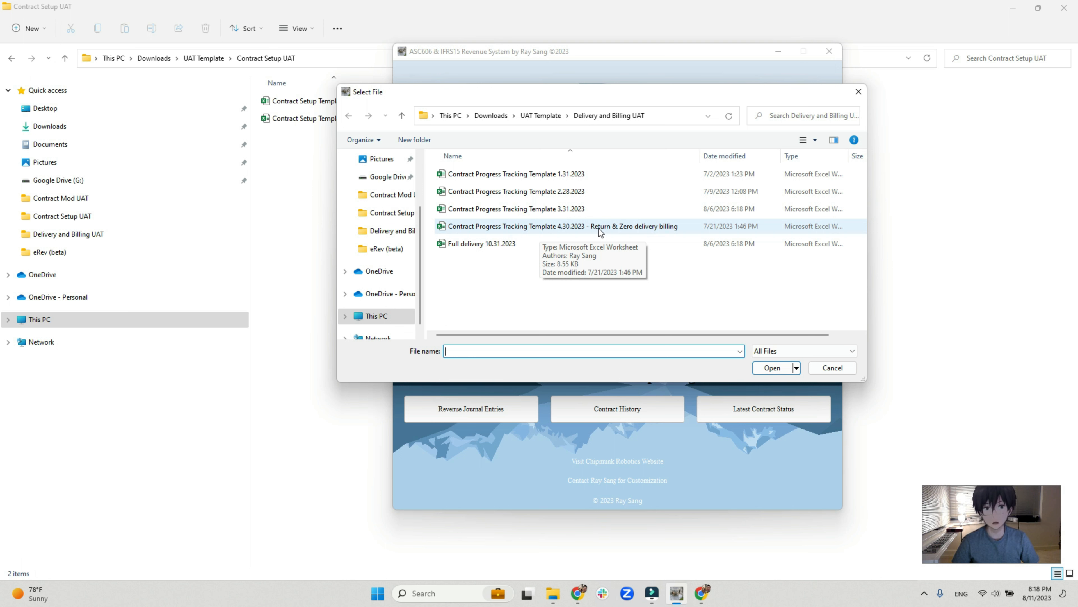
left_click(611, 228)
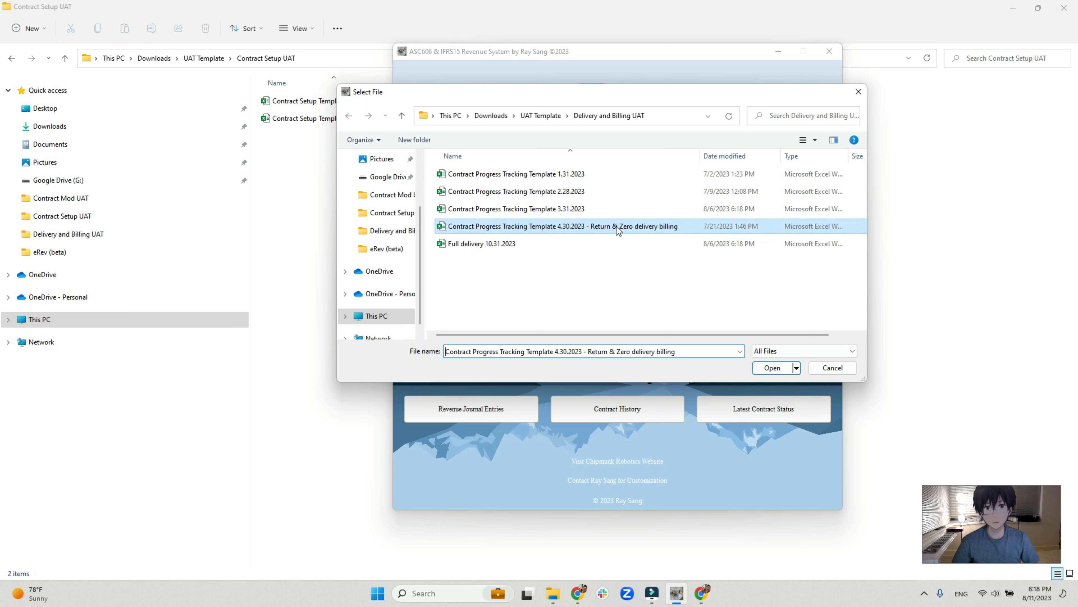
double_click(648, 227)
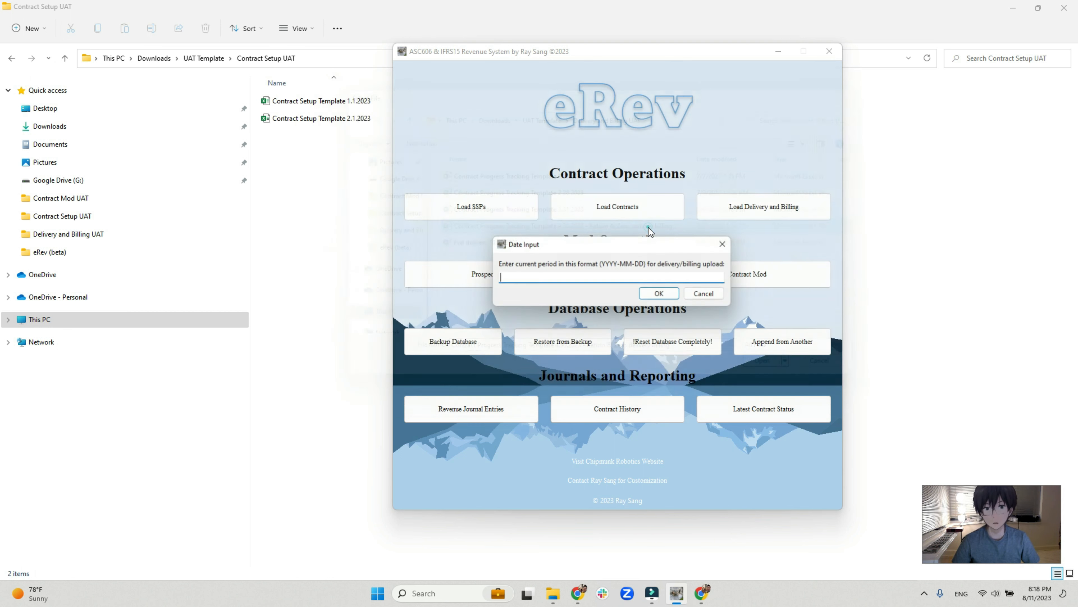
type("2023-0")
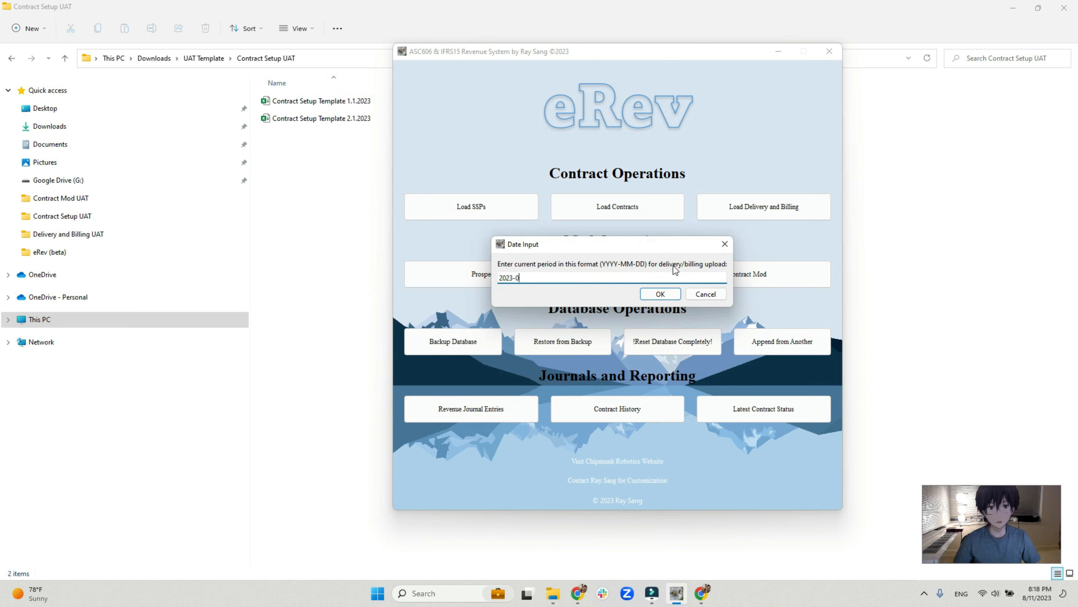
type("4-30")
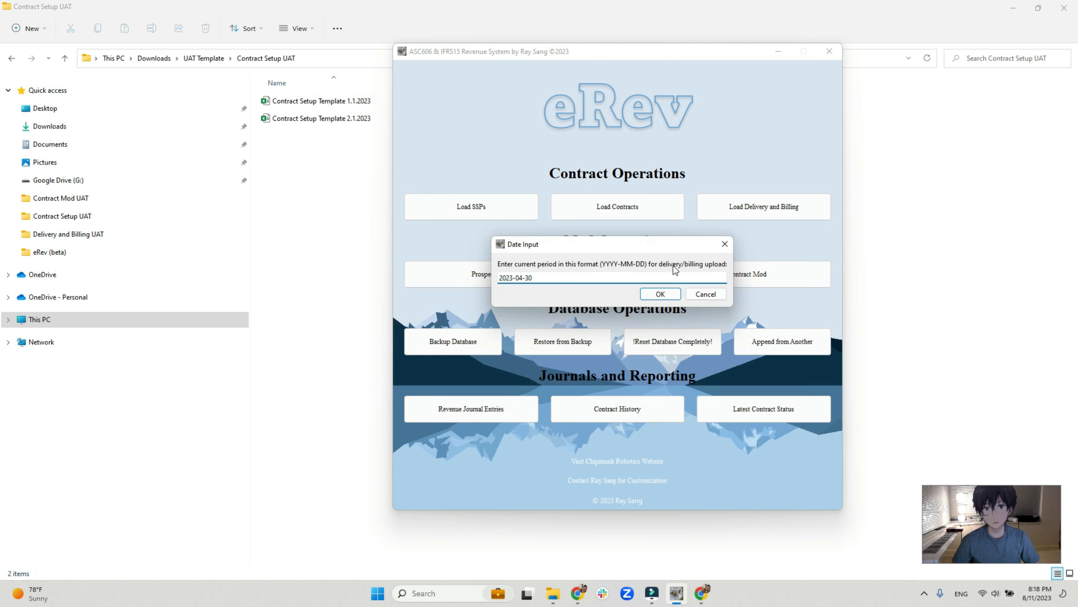
key("Return")
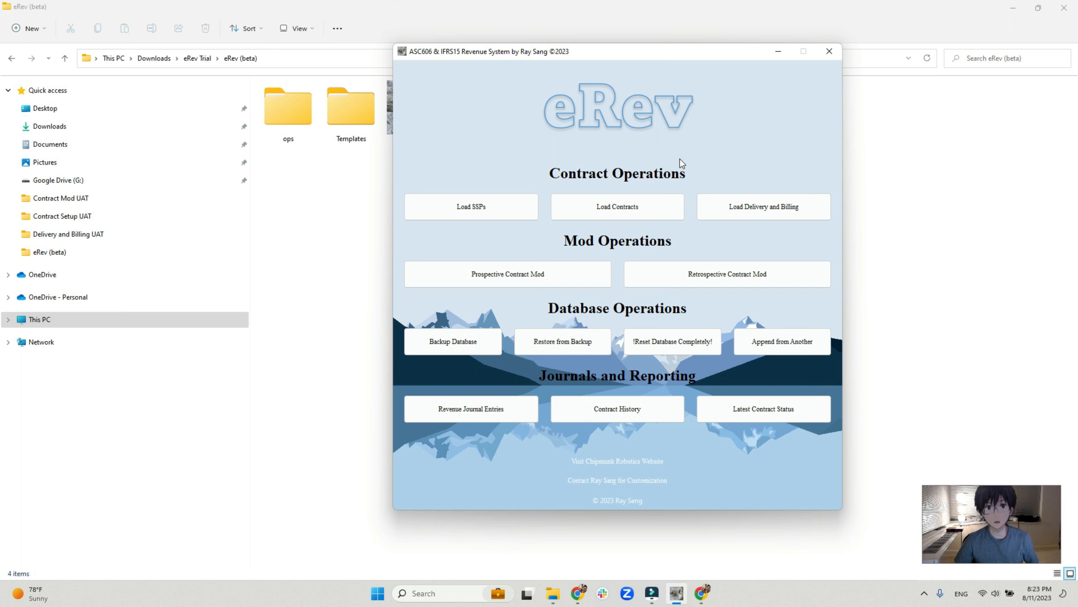
Open the latest contract status summary and highlight all Contract 4 rows.
left_click(679, 158)
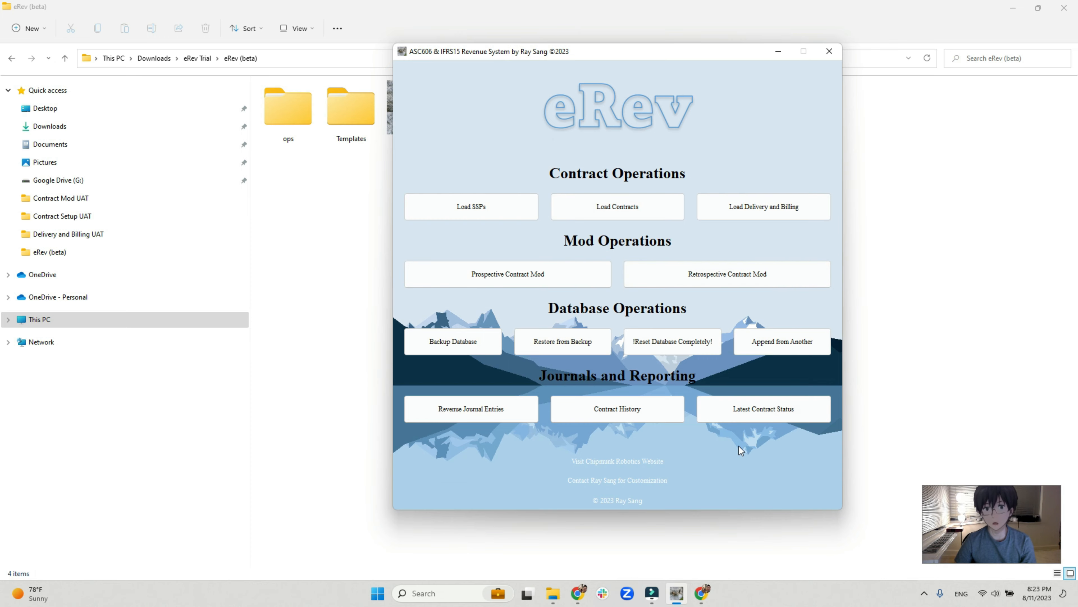
left_click(753, 415)
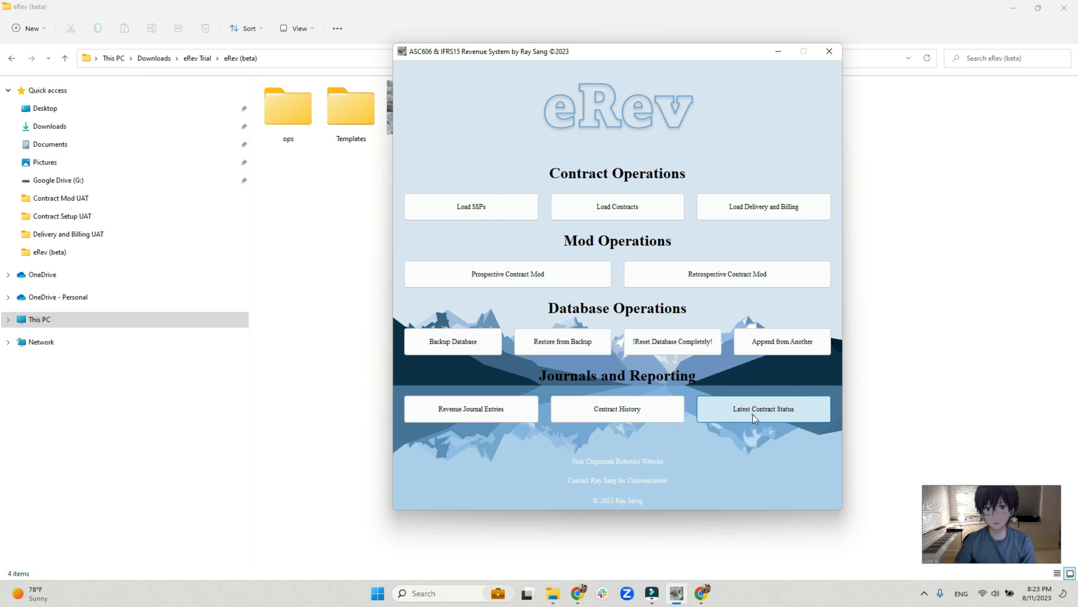
left_click(590, 296)
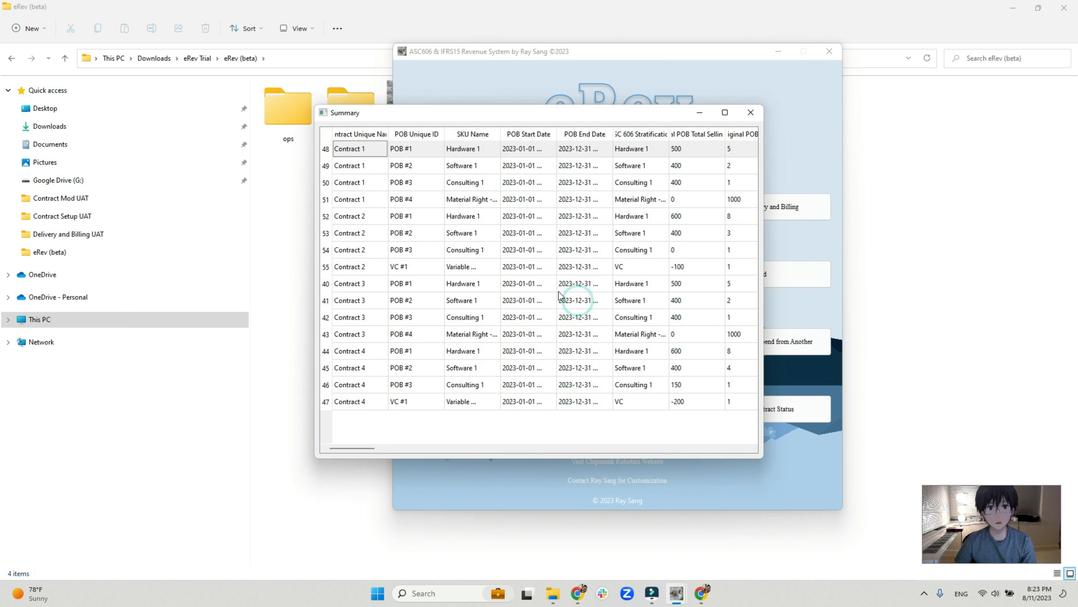
left_click(326, 351)
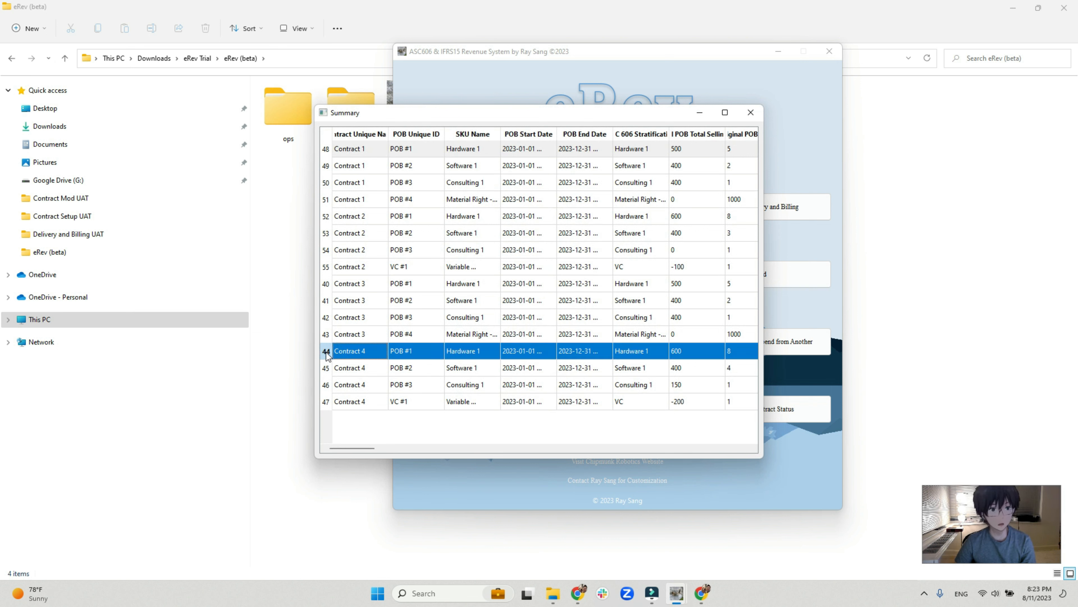
left_click_drag(326, 351, 326, 402)
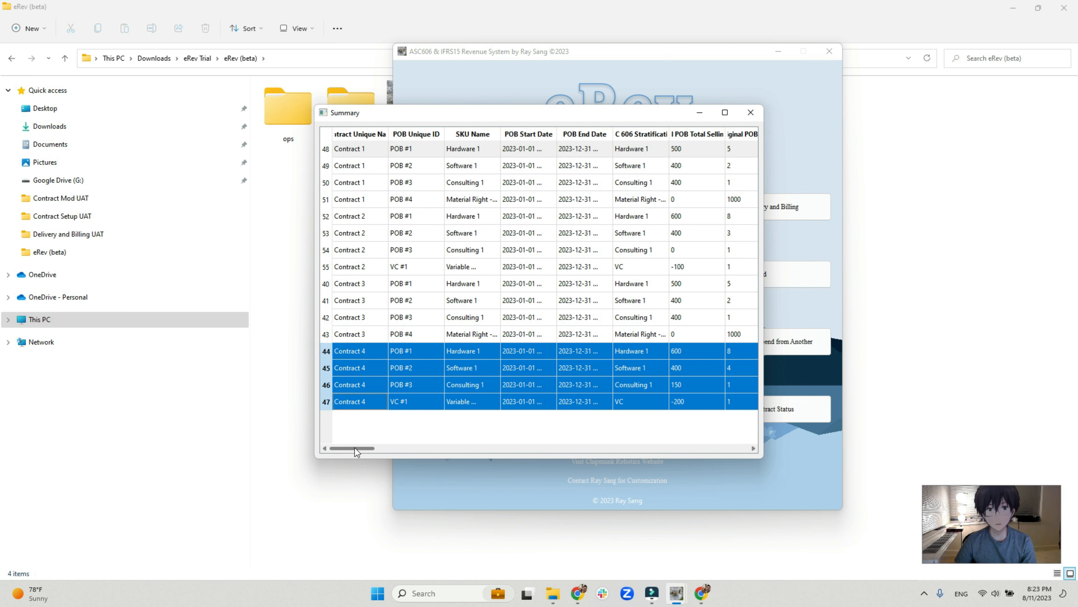
left_click_drag(354, 448, 352, 448)
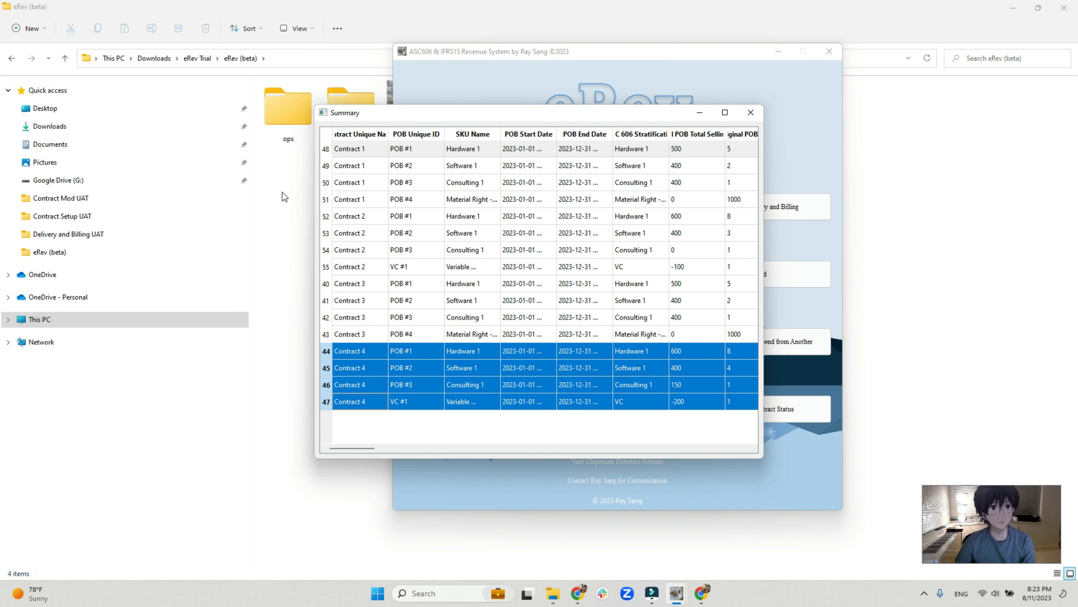
In File Explorer, open Contract Progress Tracking Template 4.30.2023 - Return & Zero delivery billing from the UAT Template's Delivery and Billing UAT folder.
left_click(283, 289)
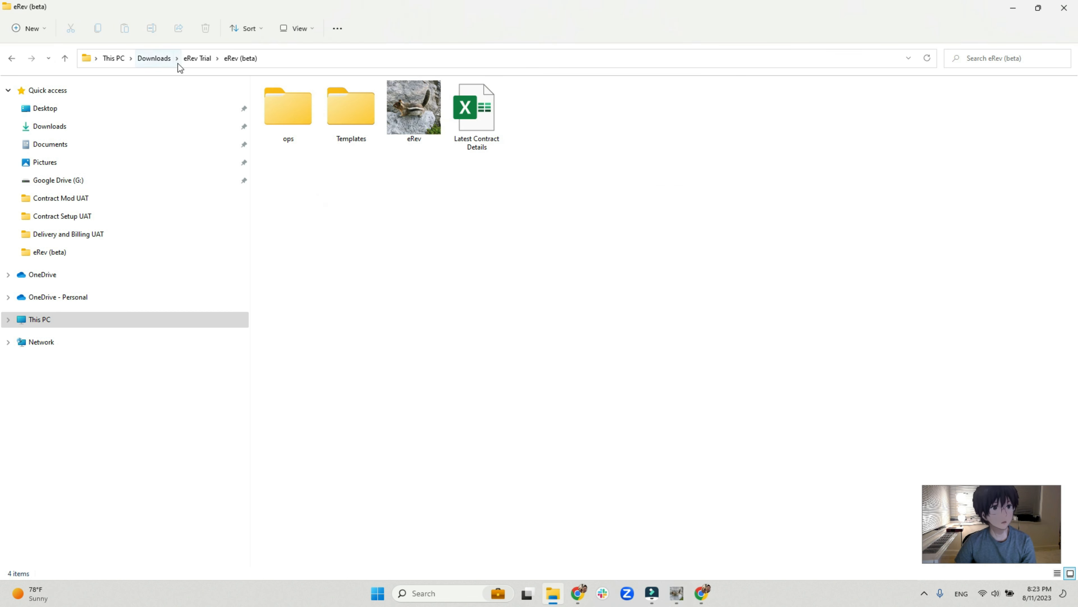
left_click(158, 58)
double_click(312, 166)
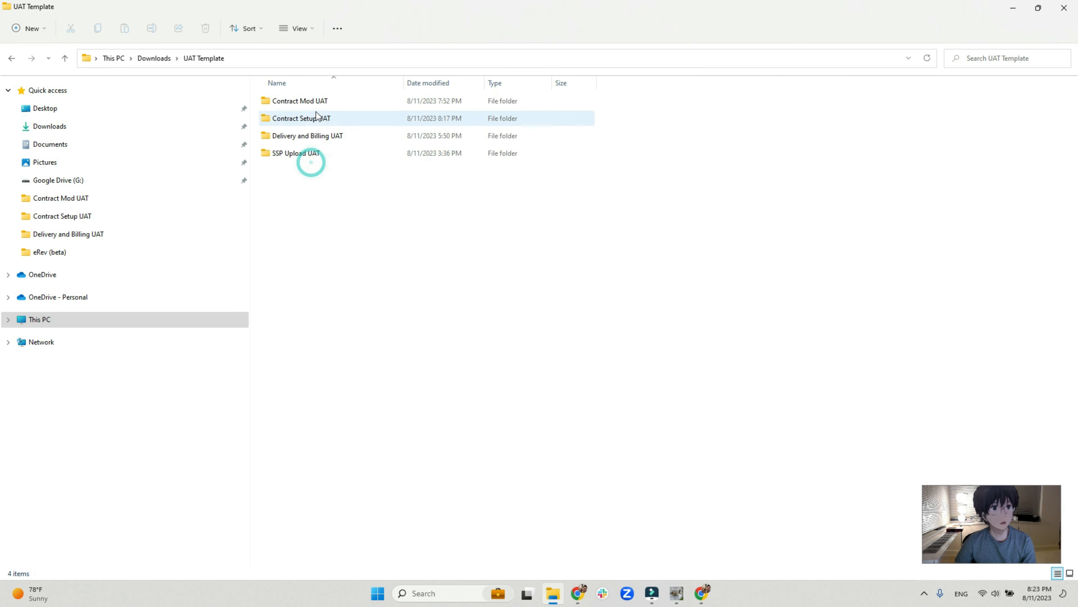
double_click(316, 136)
left_click(325, 171)
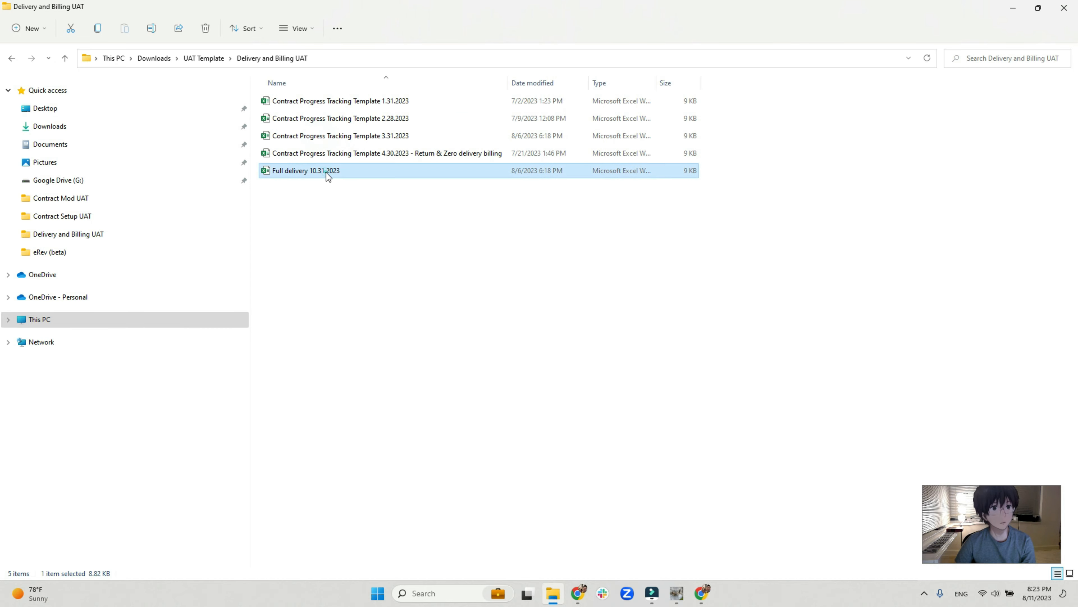
left_click(352, 154)
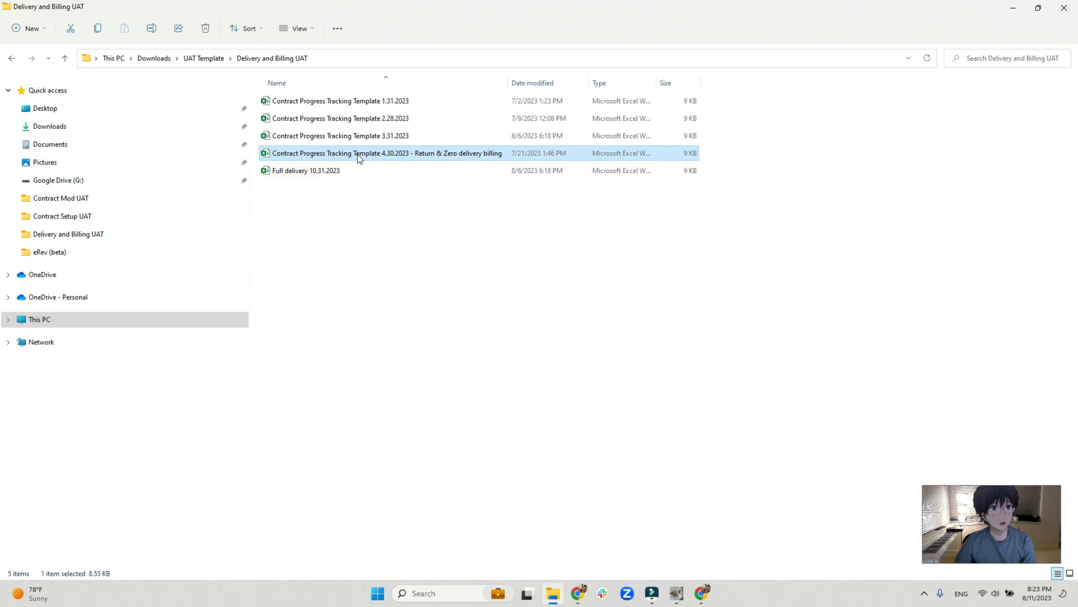
double_click(404, 153)
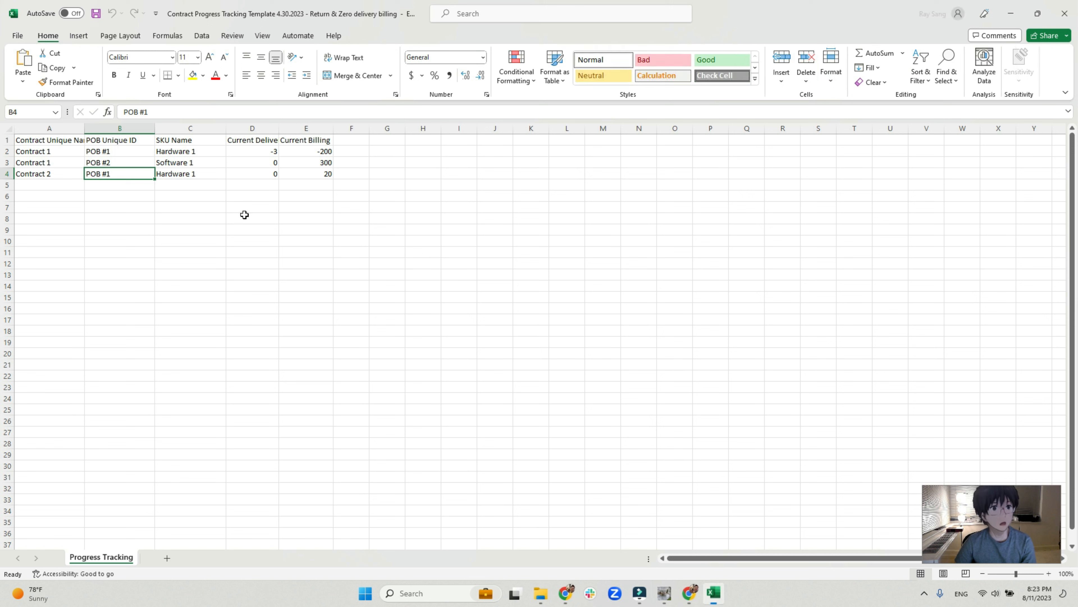
Examine the Contract 1 POB #1 row's delivery and billing entries, and close the workbook.
left_click(34, 143)
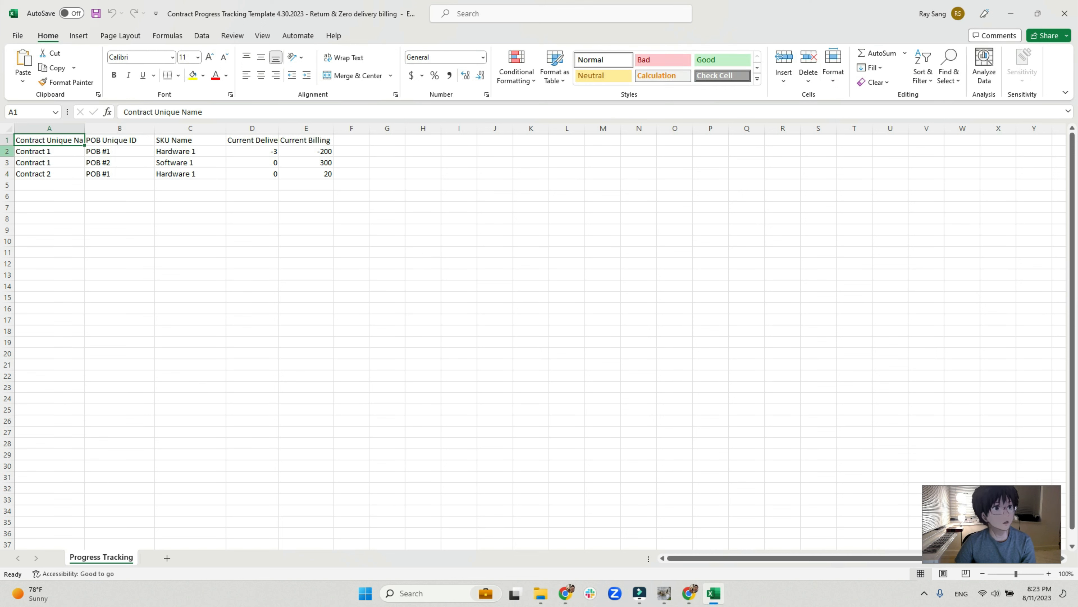
left_click(7, 151)
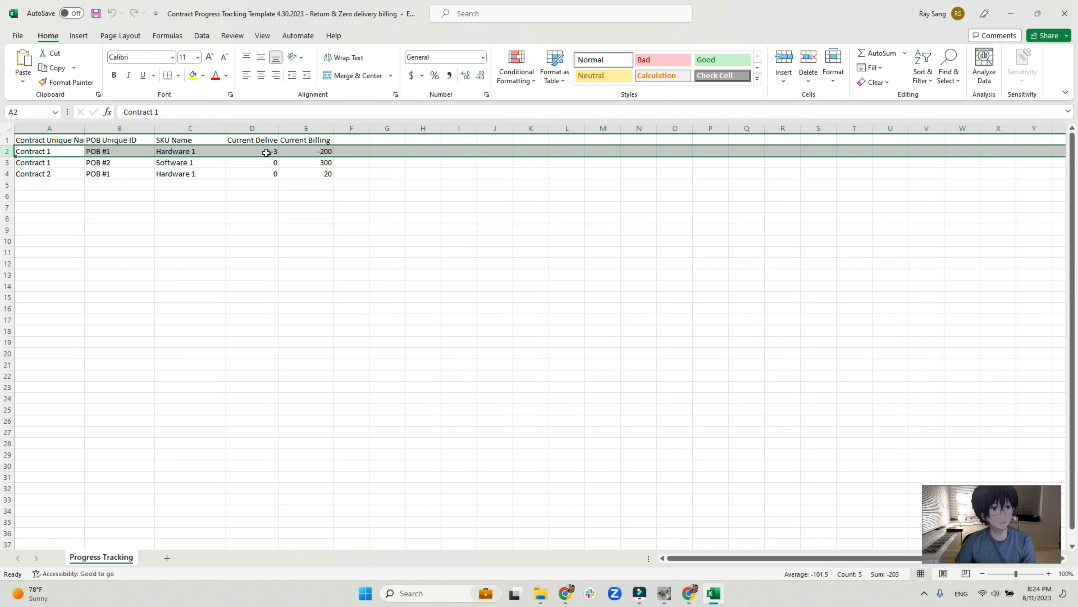
left_click(124, 155)
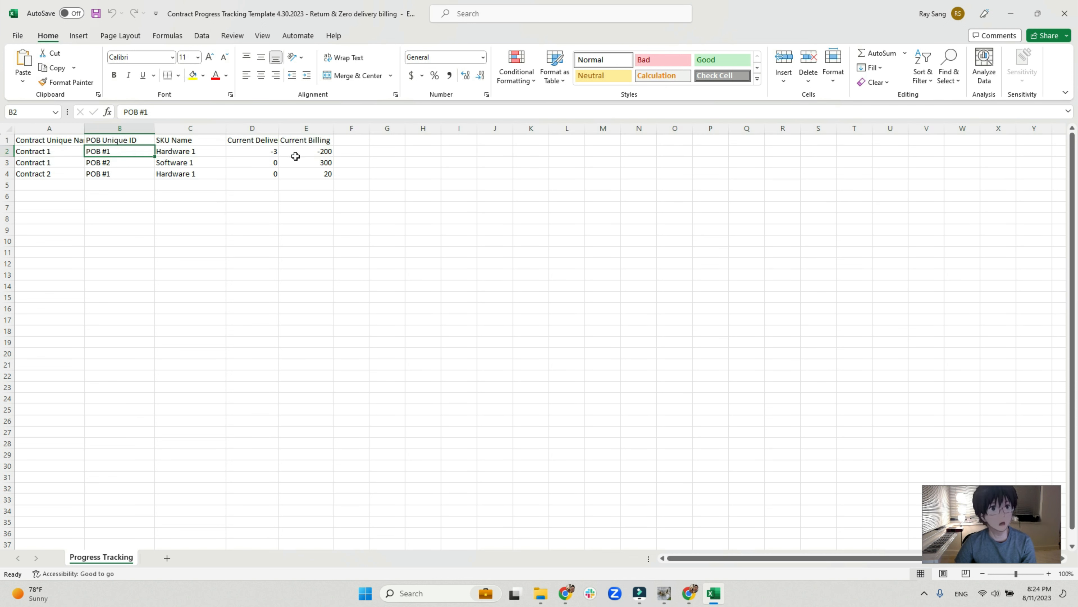
left_click(307, 150)
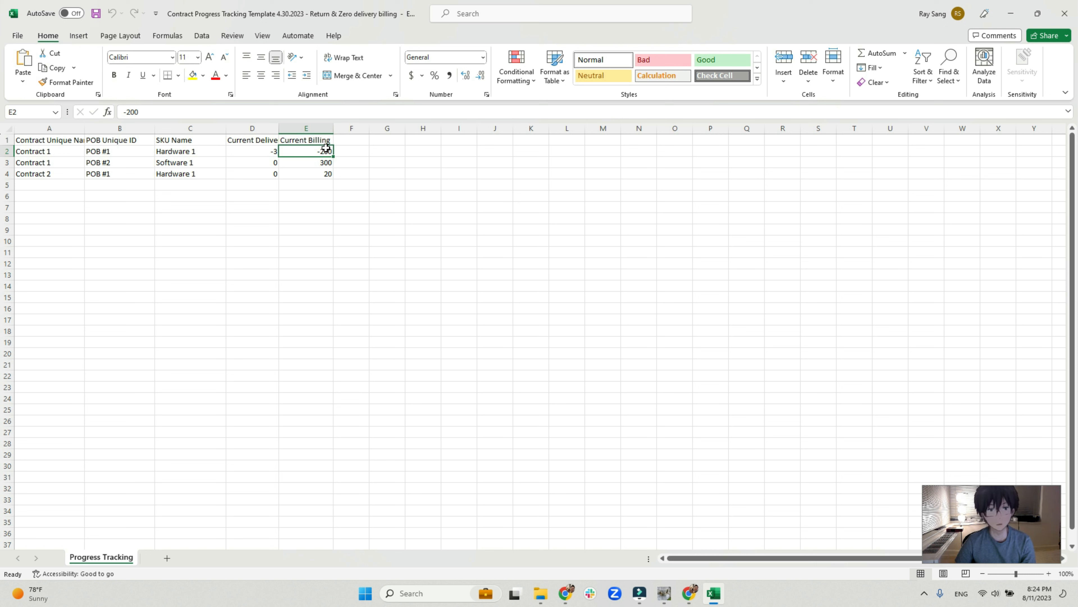
left_click(1060, 14)
Return to eRev's contract status summary, select the Contract 1 POB #1 row, and maximize the summary.
mouse_move(677, 594)
left_click(713, 534)
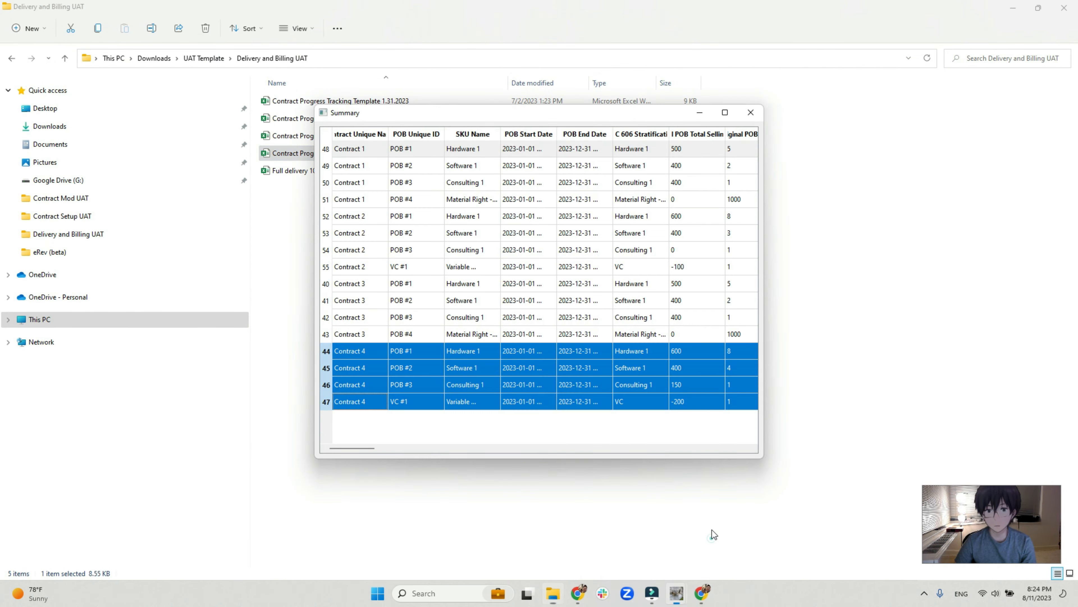
left_click(326, 154)
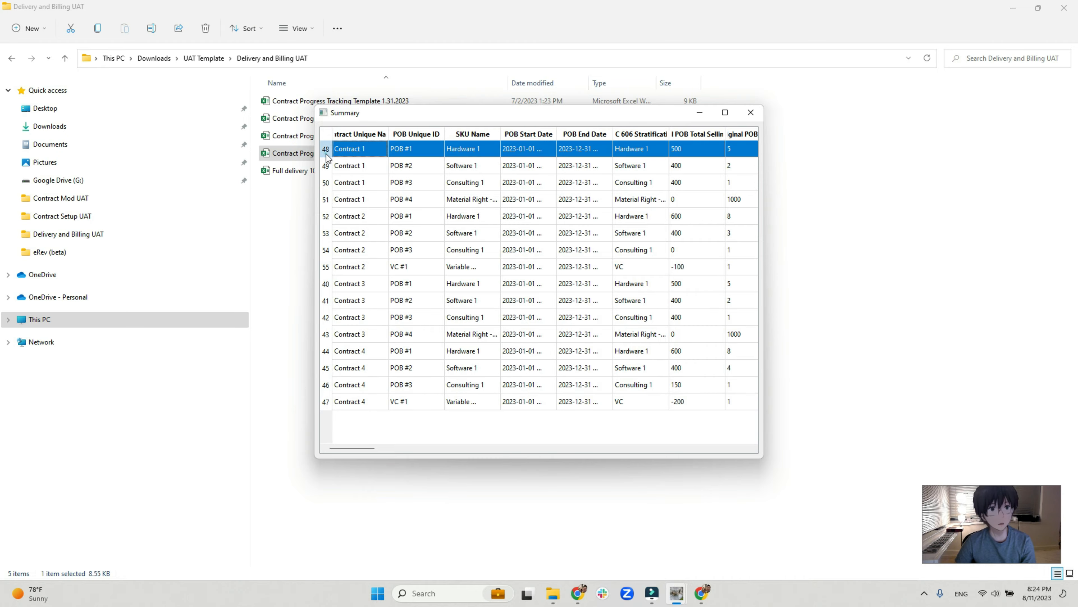
left_click(725, 112)
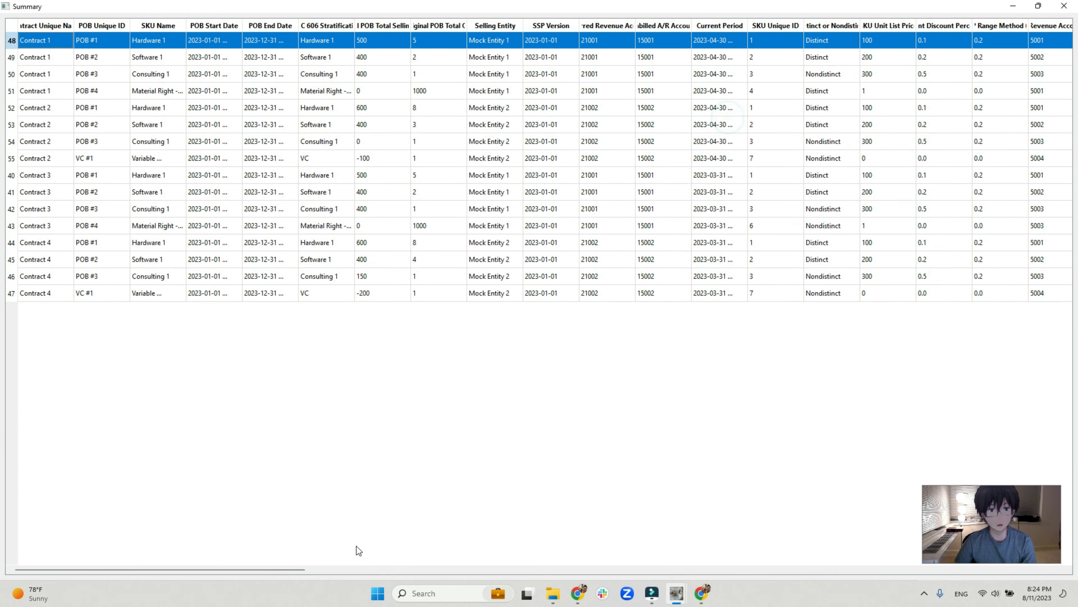
Widen the Current Delivery, Current Rev Rec and Current Billing columns to review the Contract 1 POB #1 figures, and close the summary.
left_click_drag(284, 570, 898, 584)
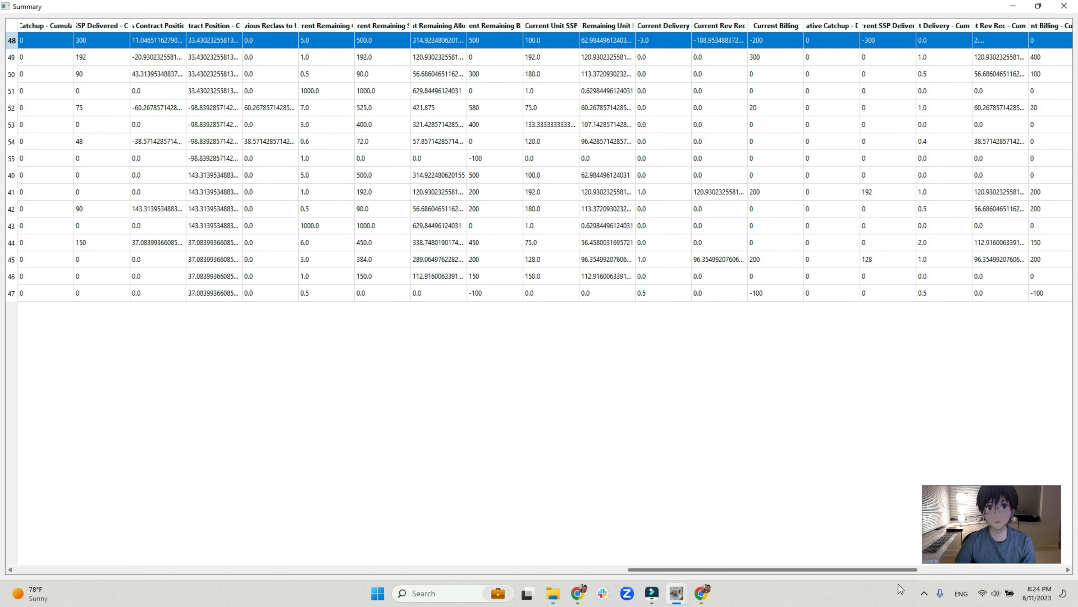
double_click(692, 22)
double_click(780, 26)
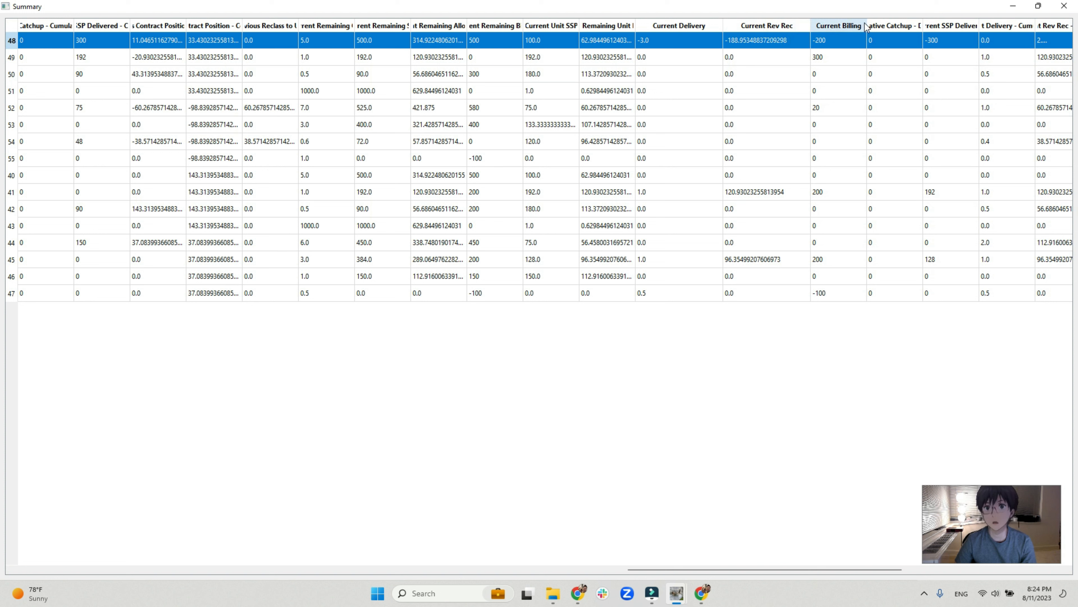
double_click(866, 26)
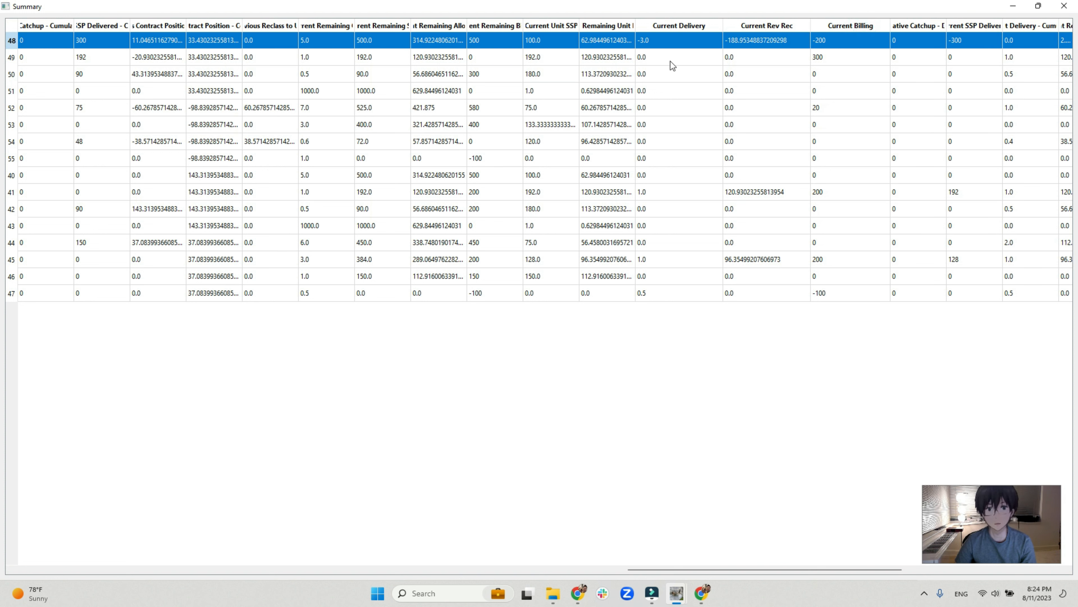
left_click(1065, 6)
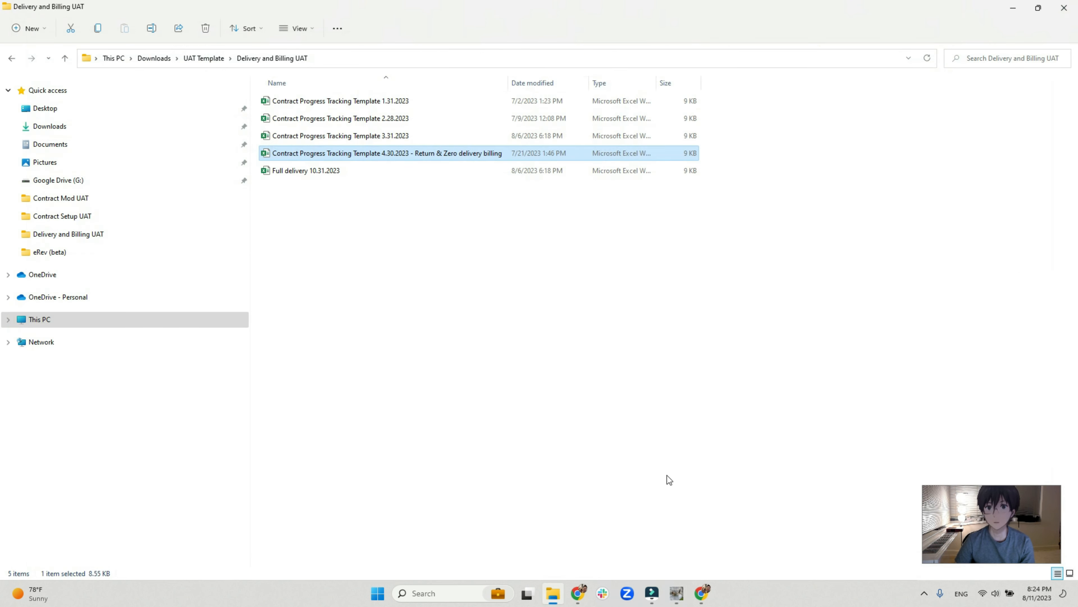
left_click(590, 404)
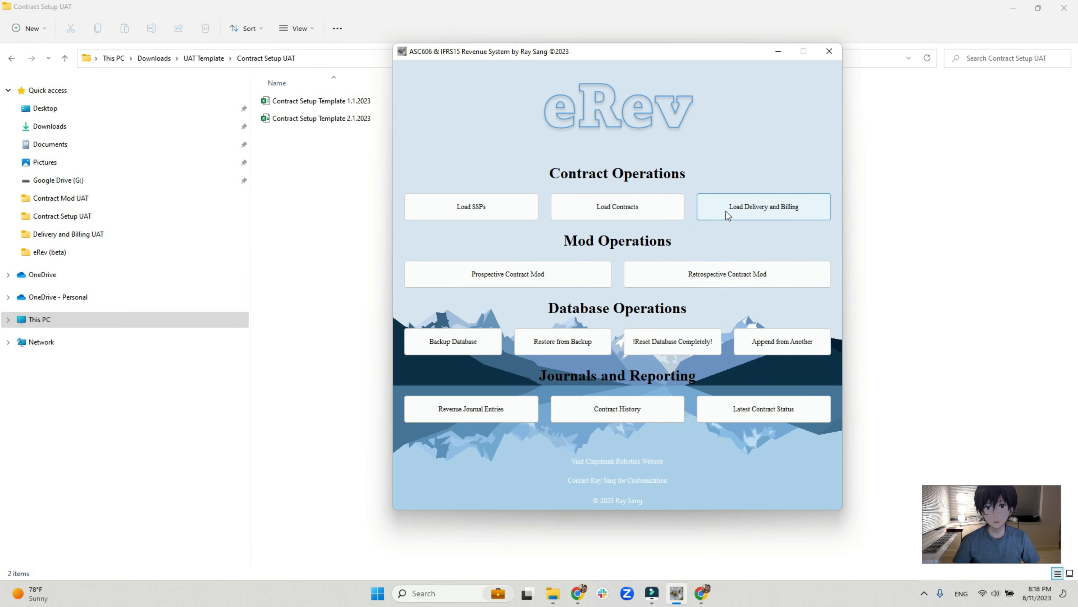
left_click(726, 210)
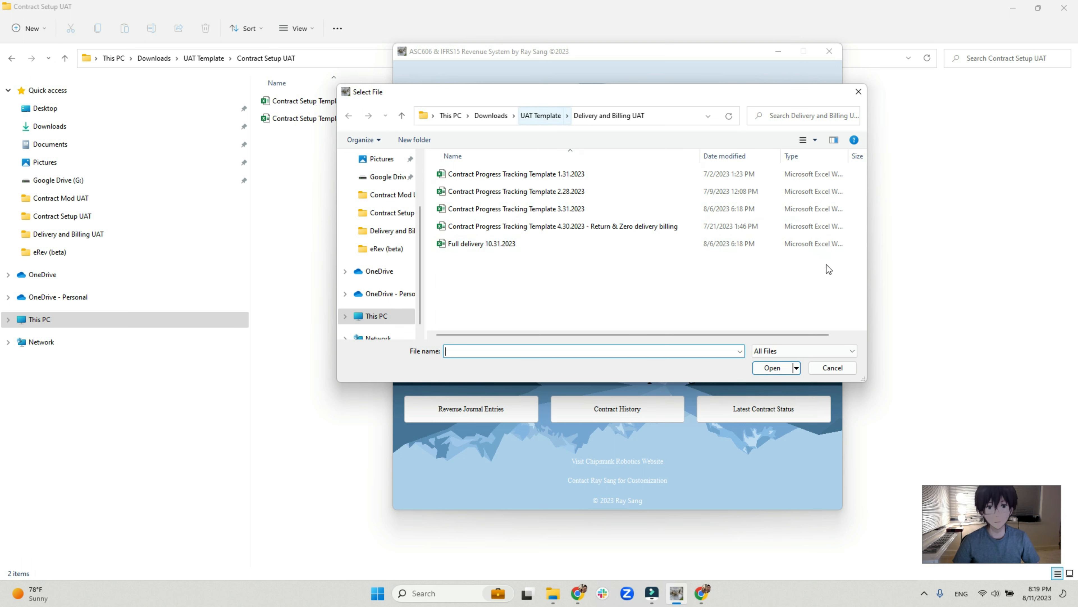
left_click(831, 368)
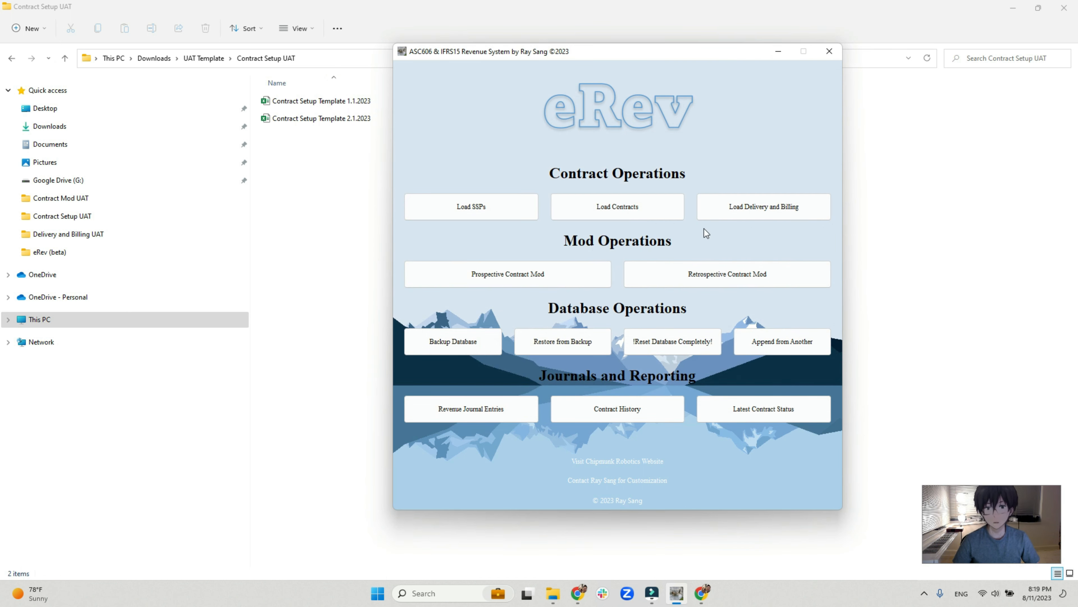
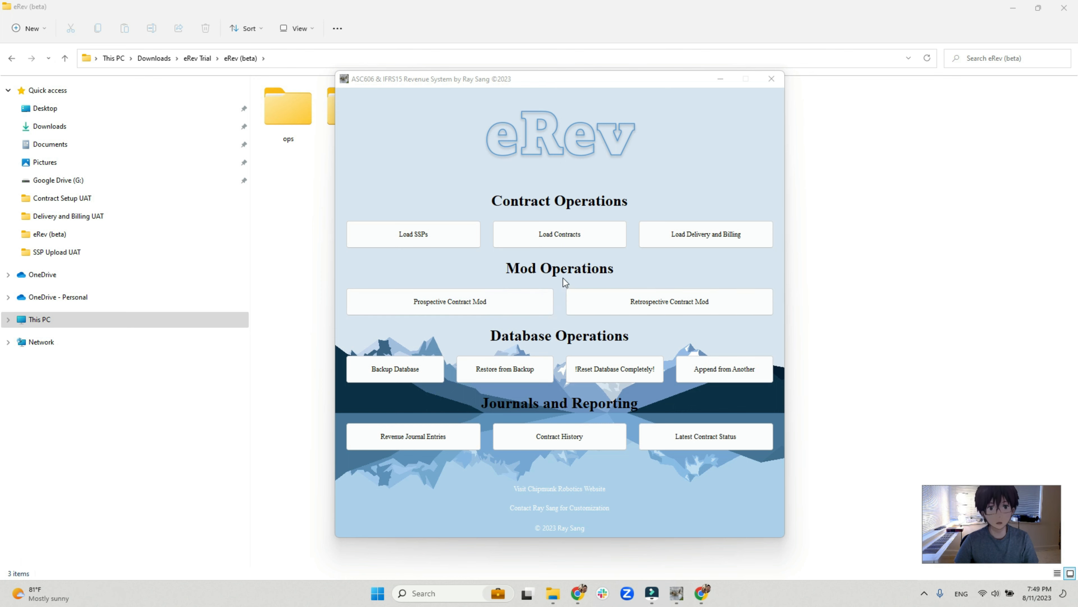
In File Explorer, open the Contract Mod UAT folder inside the UAT Template folder in Downloads.
left_click(301, 188)
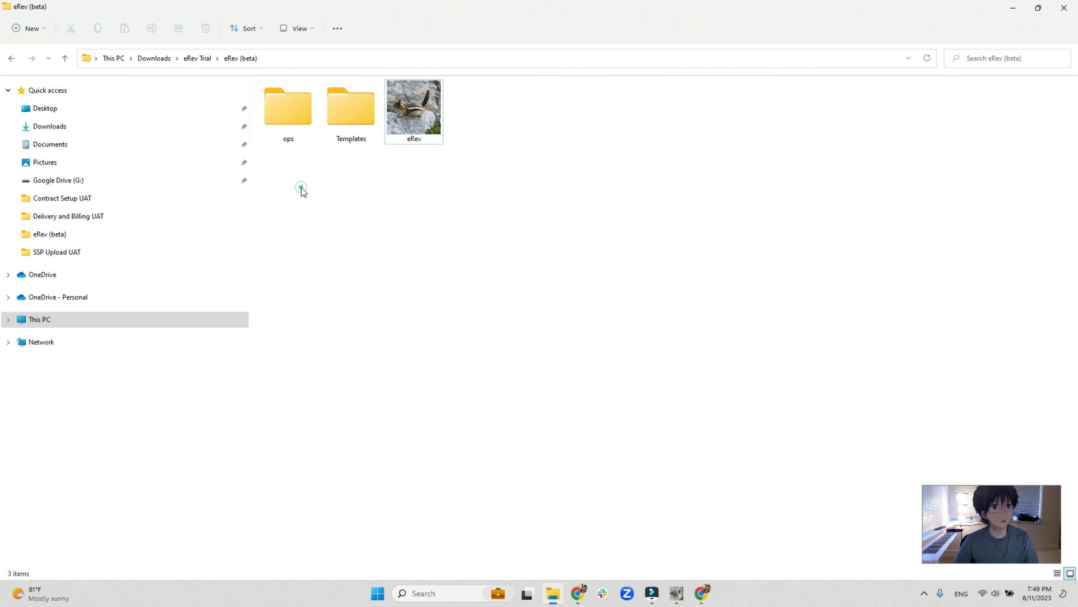
left_click(156, 58)
double_click(324, 169)
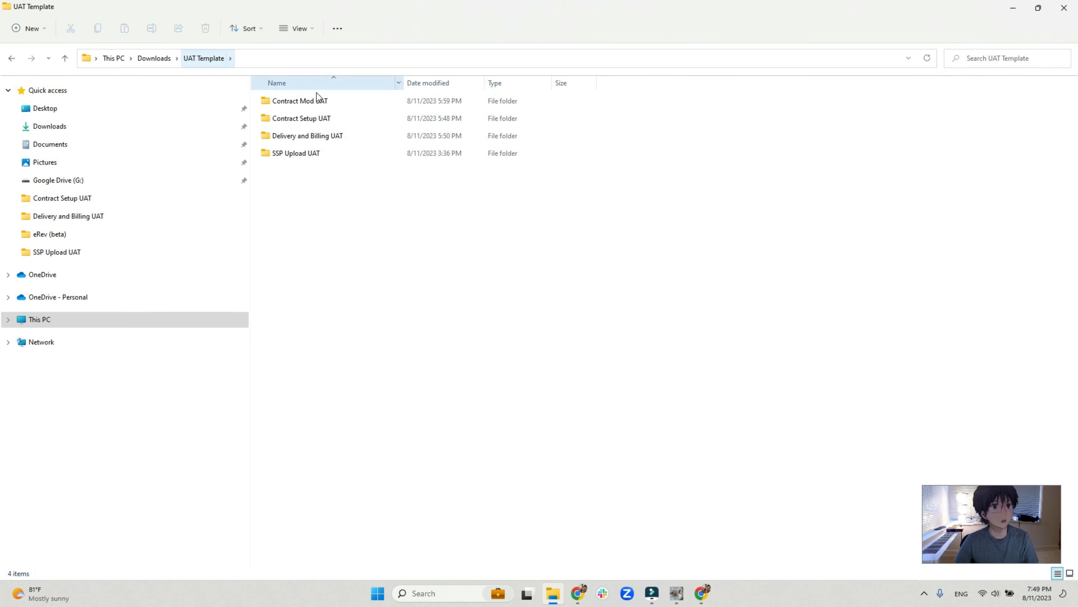
double_click(341, 104)
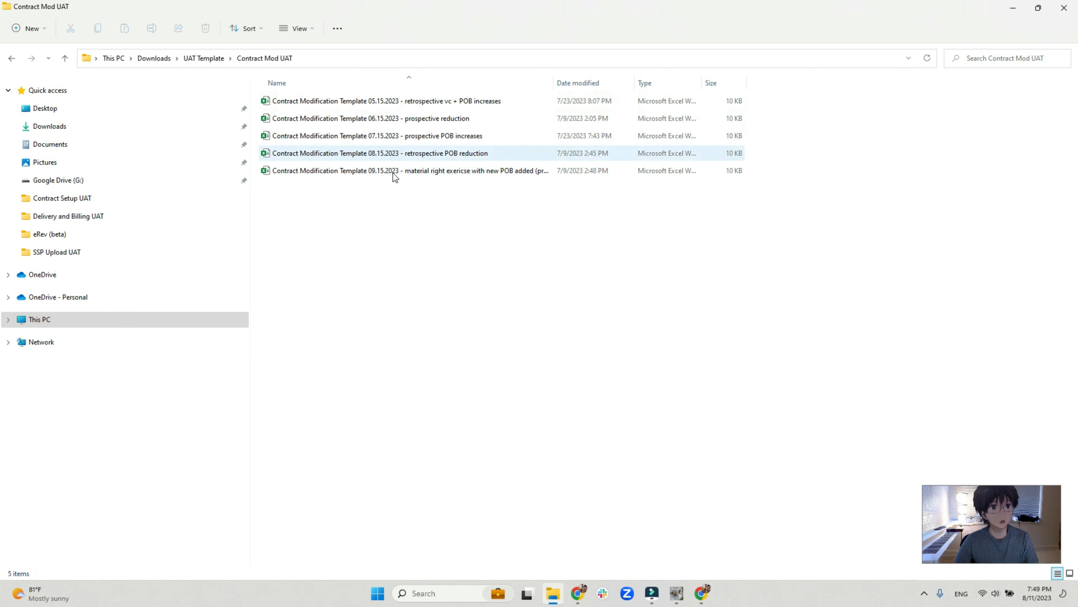
Review the five contract modification templates from 05.15.2023 to 09.15.2023, widening the Name column to read the full file names.
left_click_drag(387, 210, 395, 87)
left_click(427, 224)
left_click(430, 106)
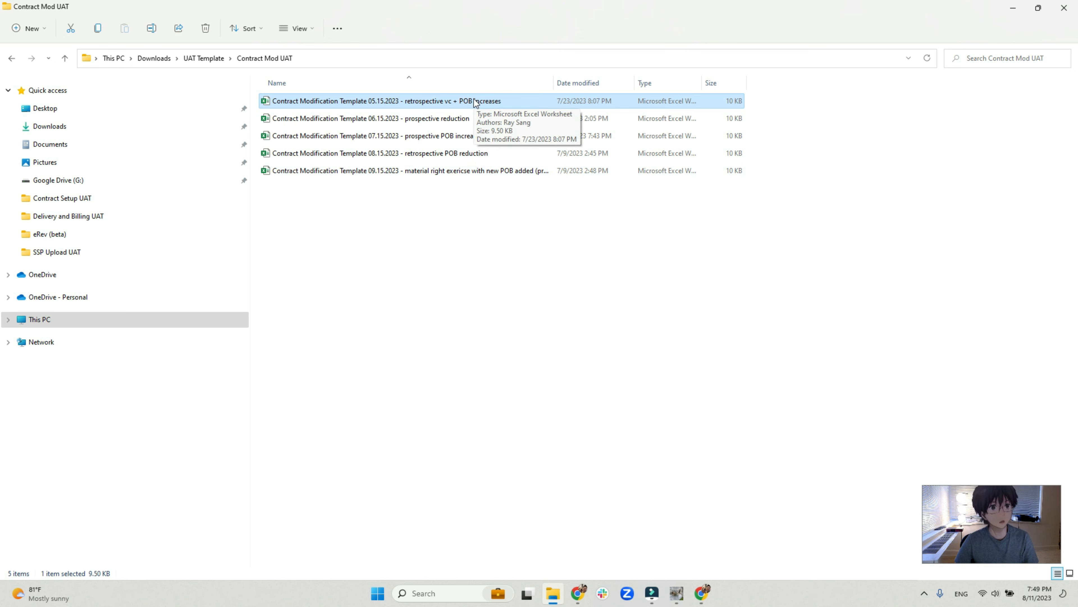
left_click(423, 125)
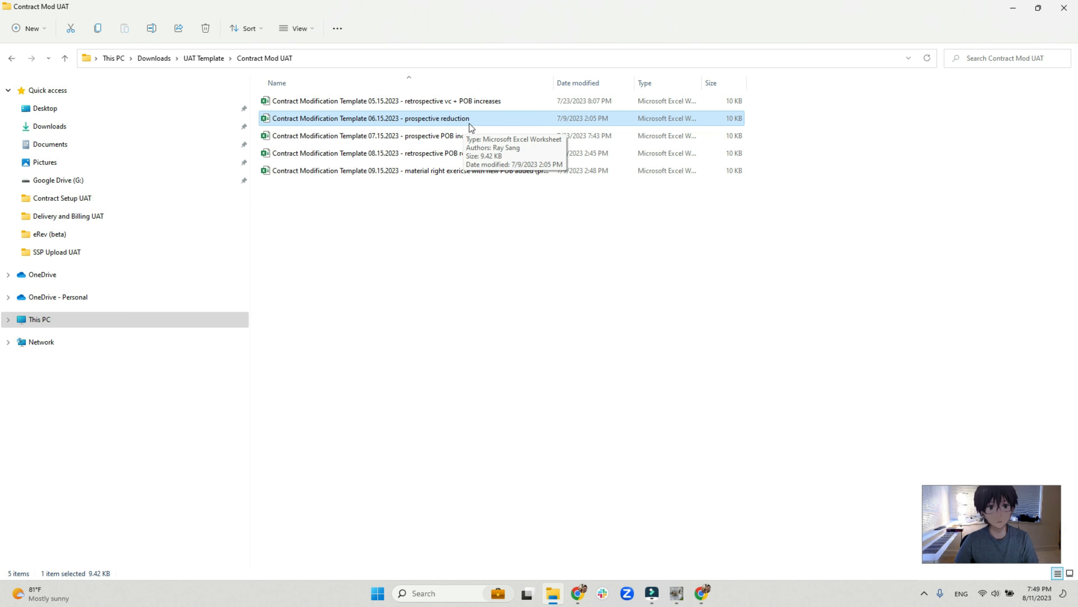
left_click(449, 138)
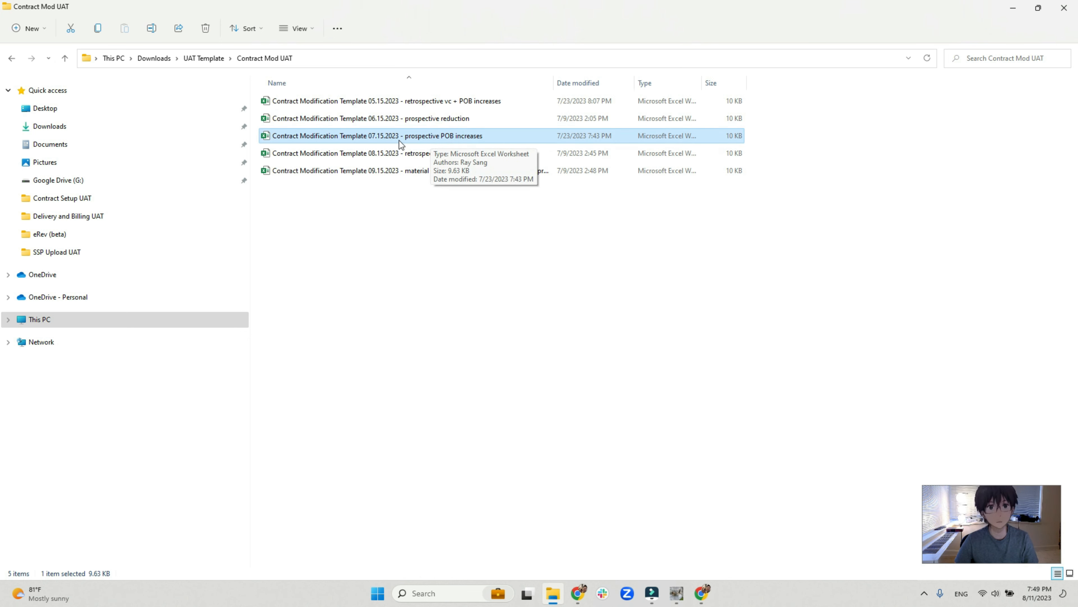
left_click(384, 156)
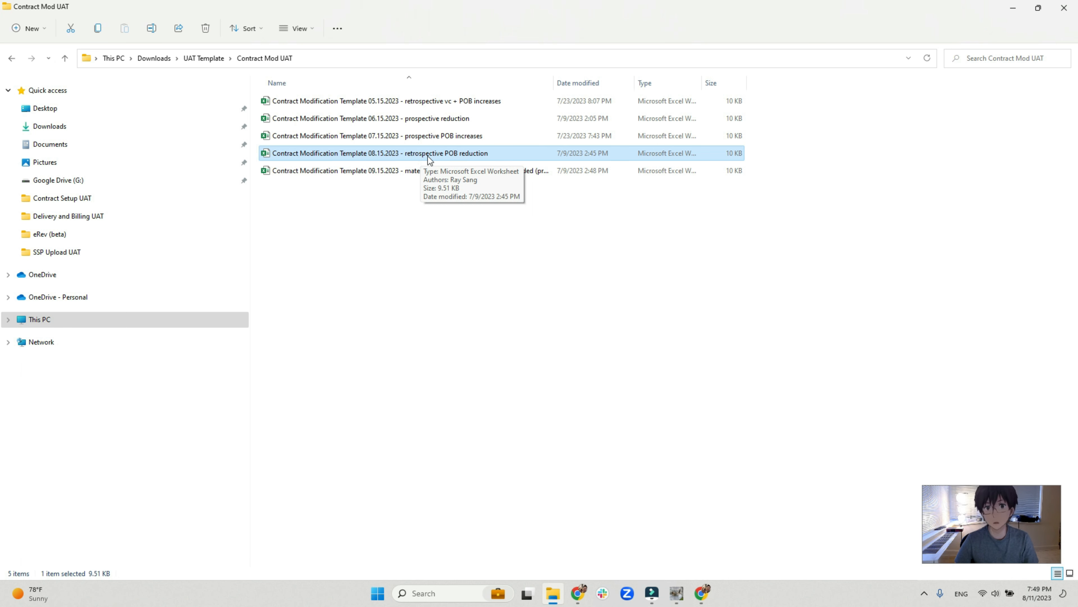
left_click(386, 169)
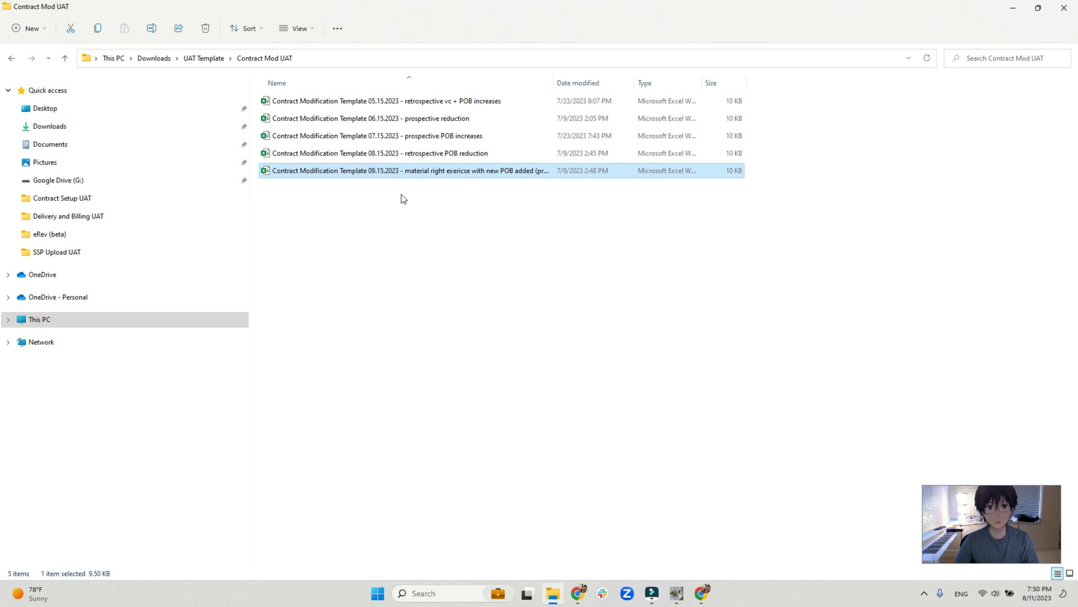
left_click_drag(555, 82, 642, 88)
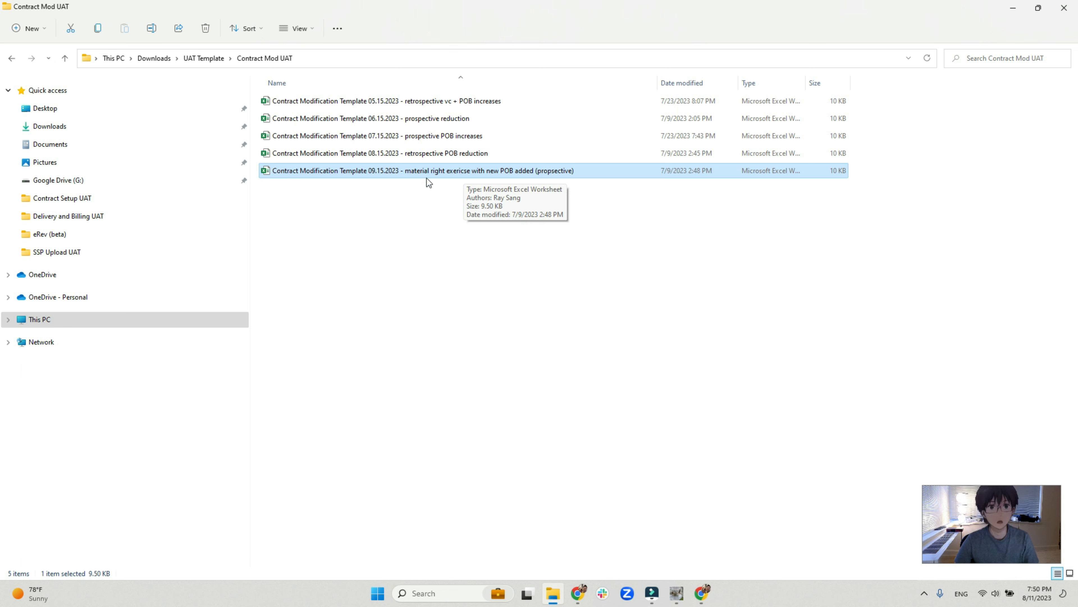
left_click(392, 209)
left_click_drag(484, 229, 398, 94)
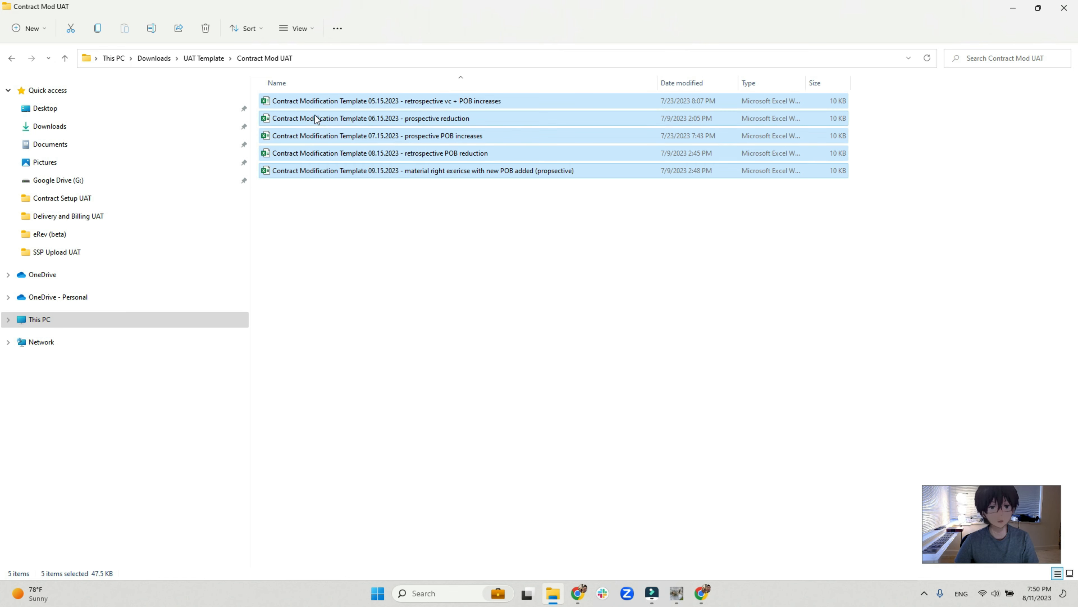
Open Contract Modification Template 05.15.2023 - retrospective vc + POB increases and review its contract, POB, SKU and mod start and end date columns.
left_click(357, 100)
double_click(360, 101)
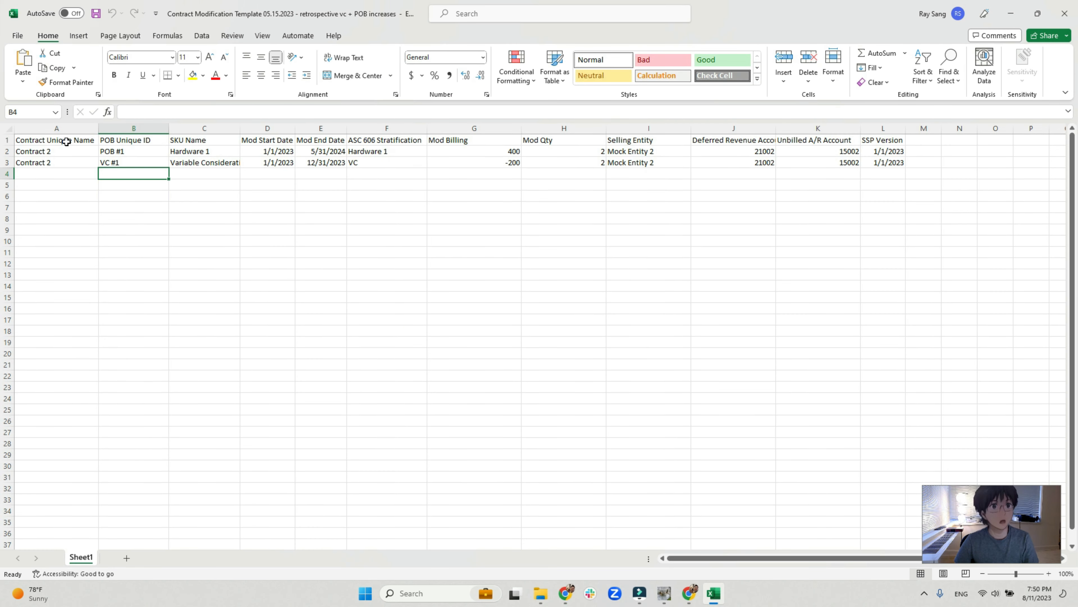
left_click(66, 141)
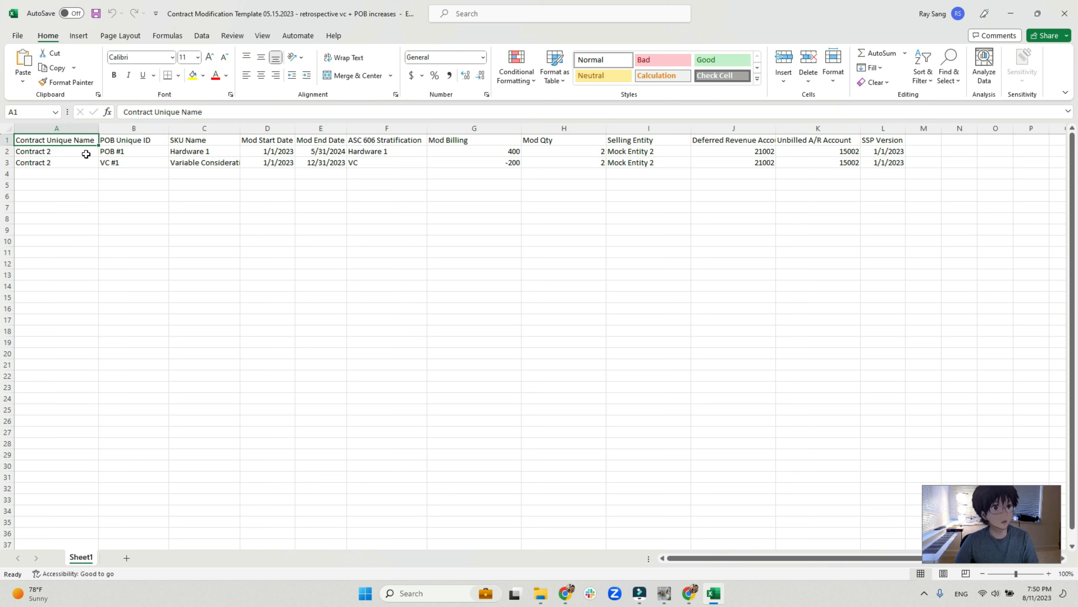
left_click(134, 142)
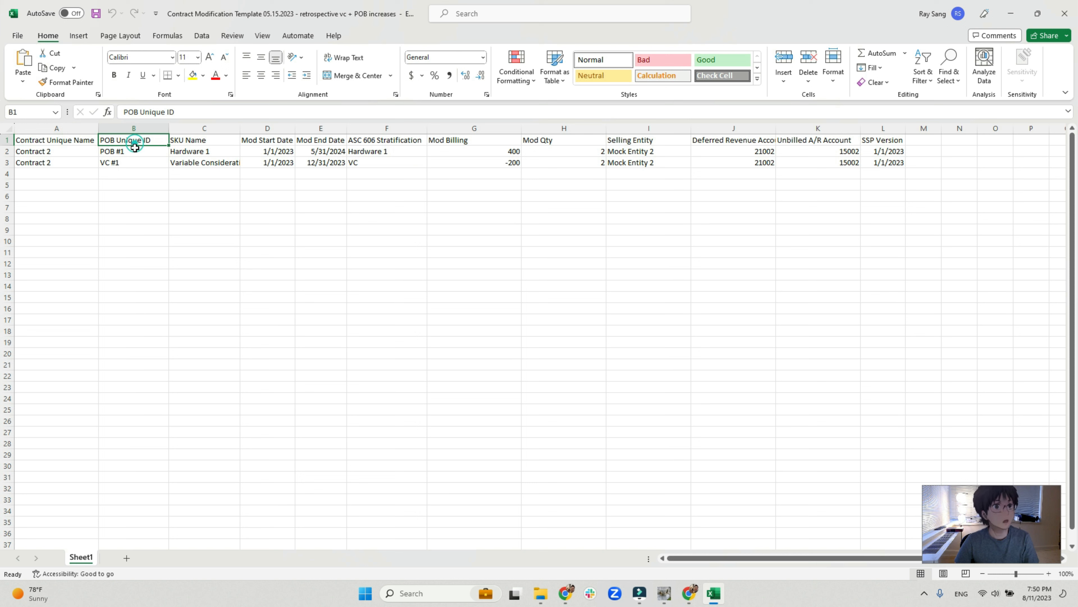
left_click(196, 140)
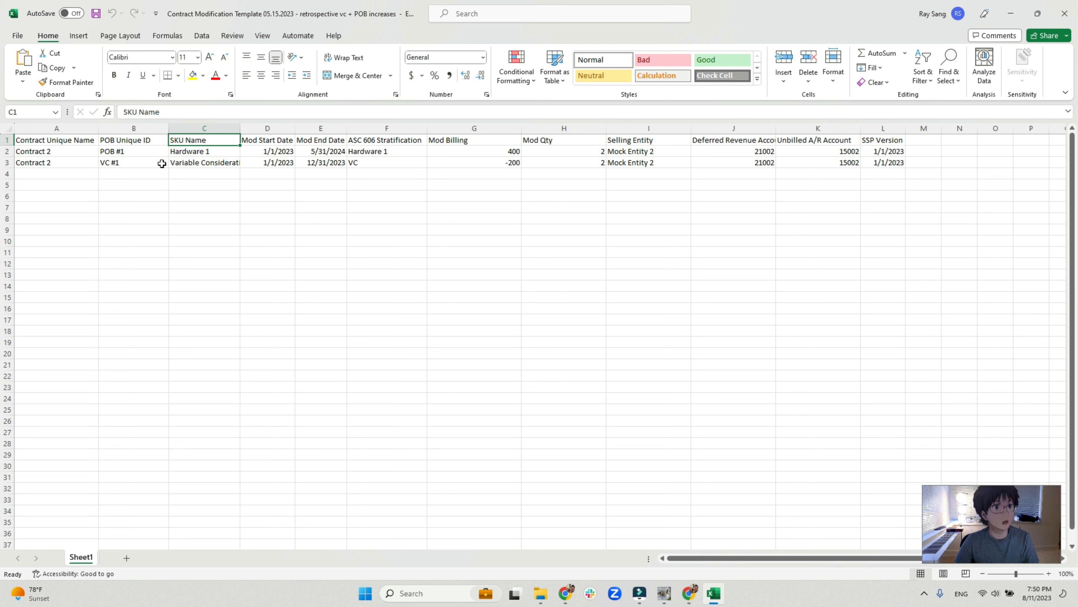
left_click(266, 140)
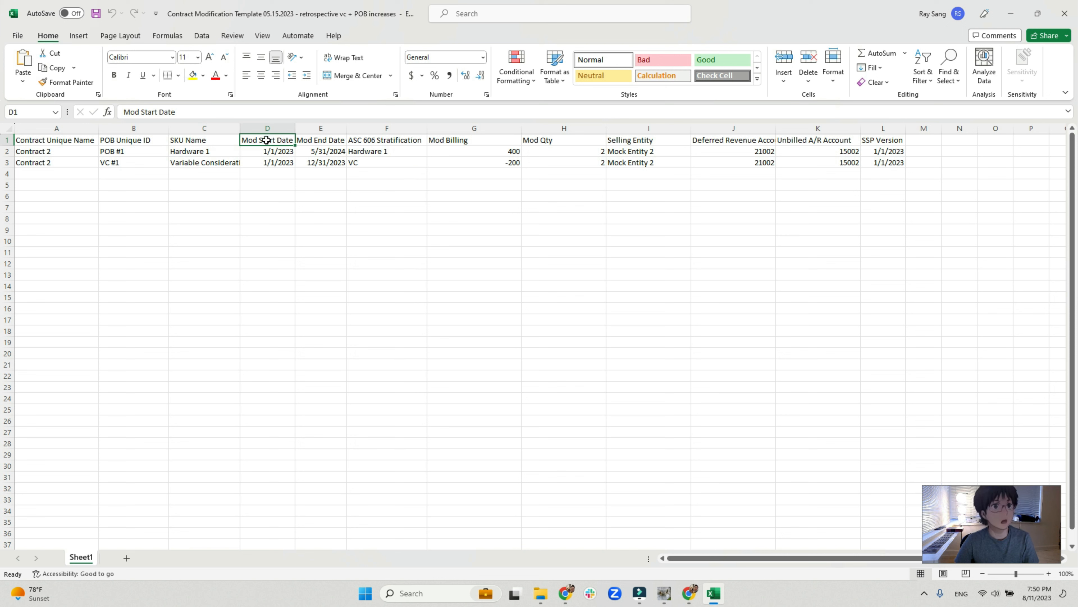
left_click(268, 129)
left_click(322, 129)
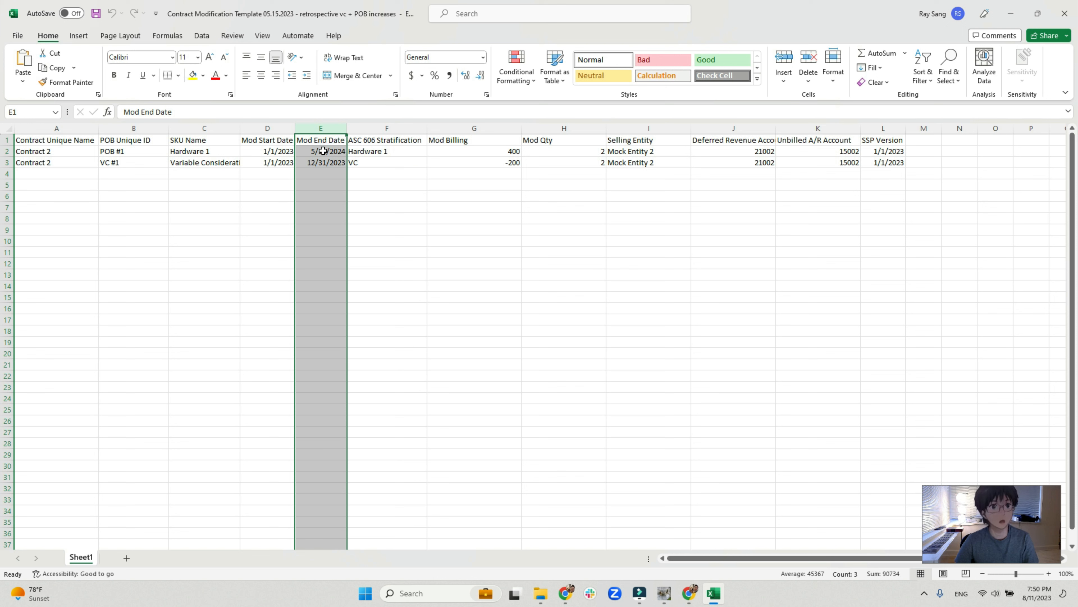
Review the ASC 606 Stratification, Mod Billing, Mod Qty, Selling Entity, Unbilled A/R Account and SSP Version columns.
left_click(403, 143)
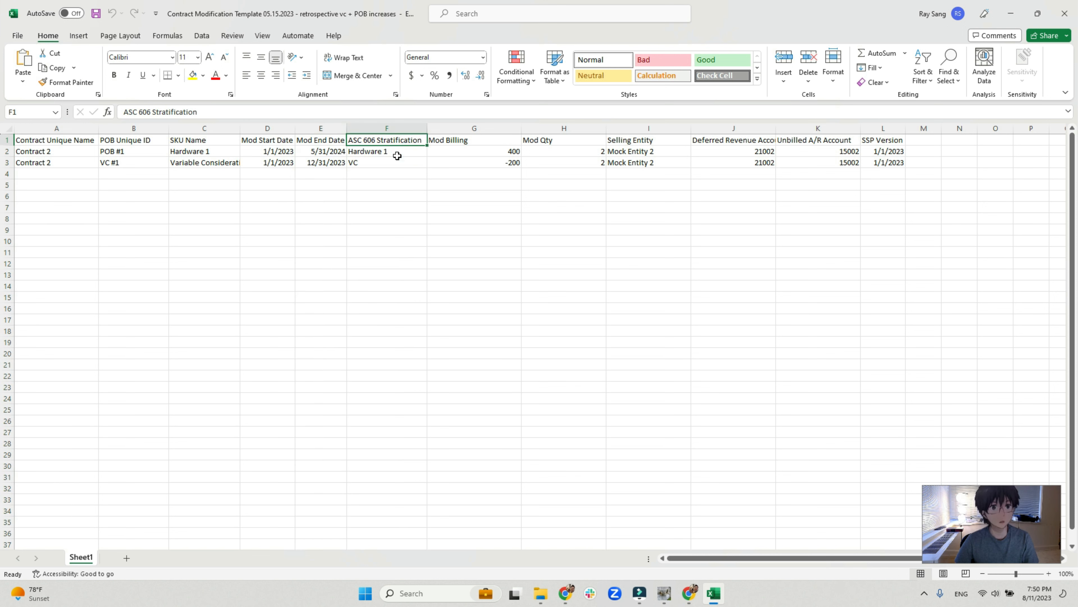
left_click(480, 127)
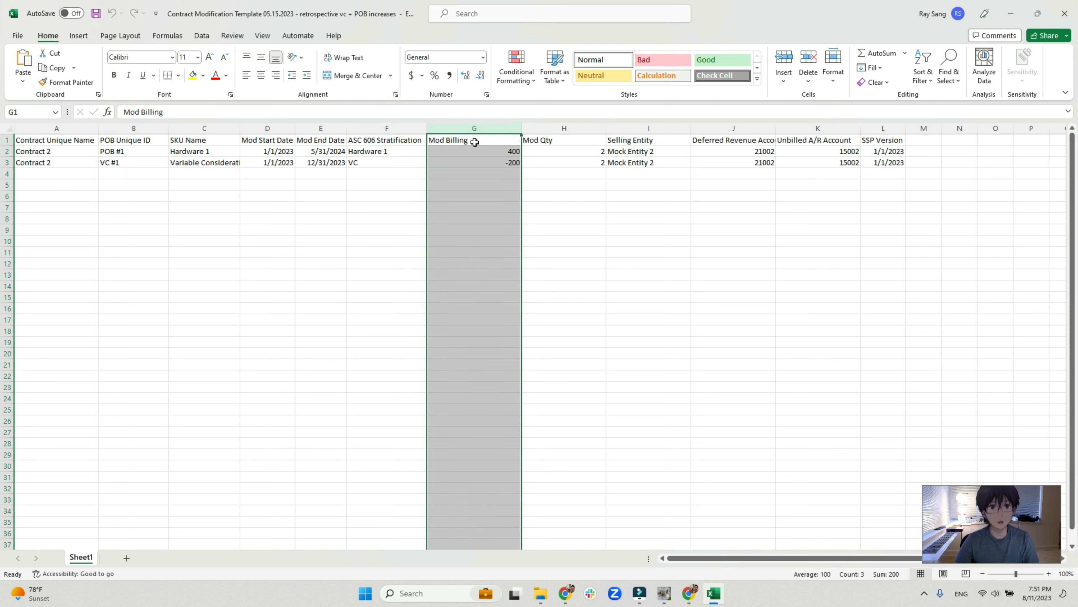
left_click(533, 129)
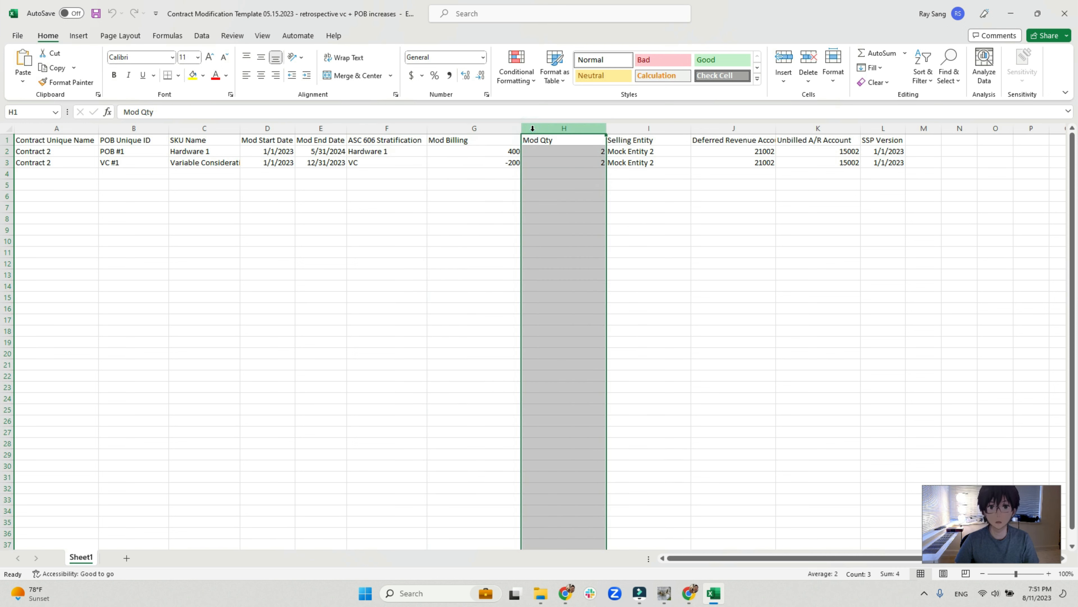
left_click(645, 127)
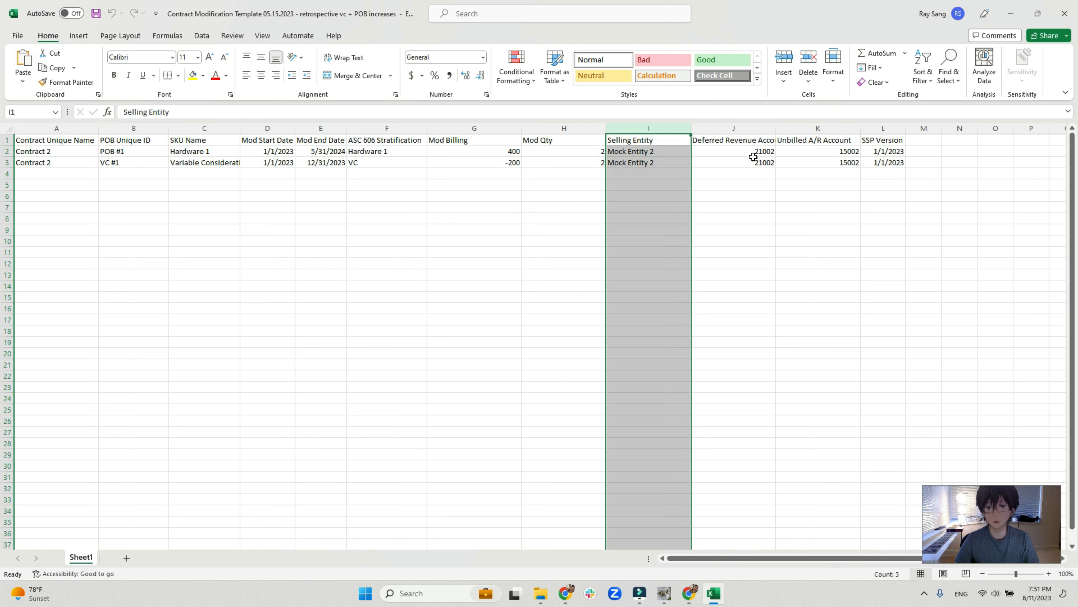
left_click(810, 142)
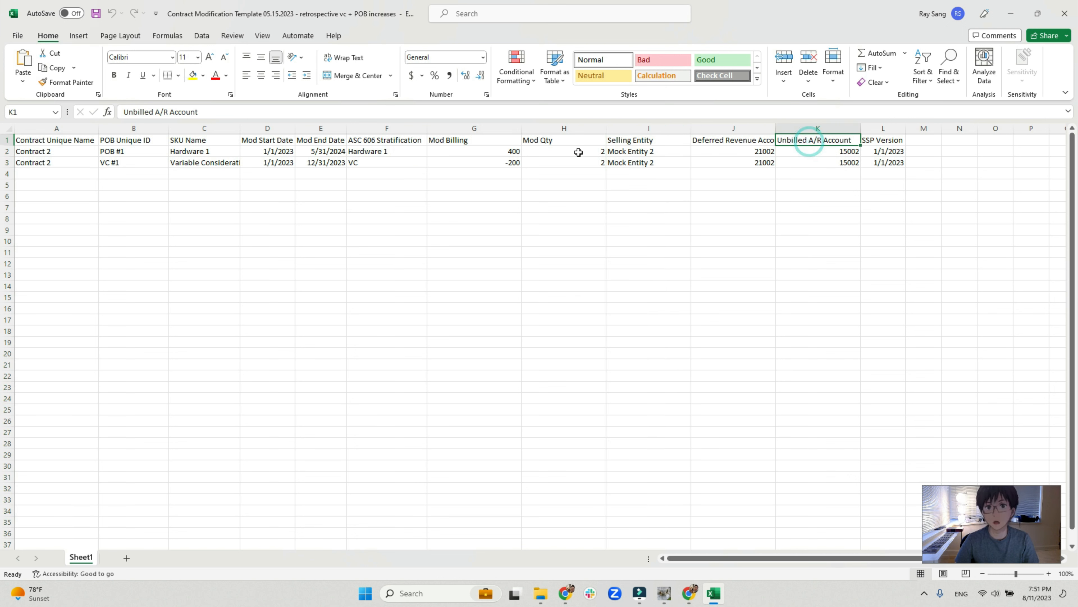
left_click(874, 143)
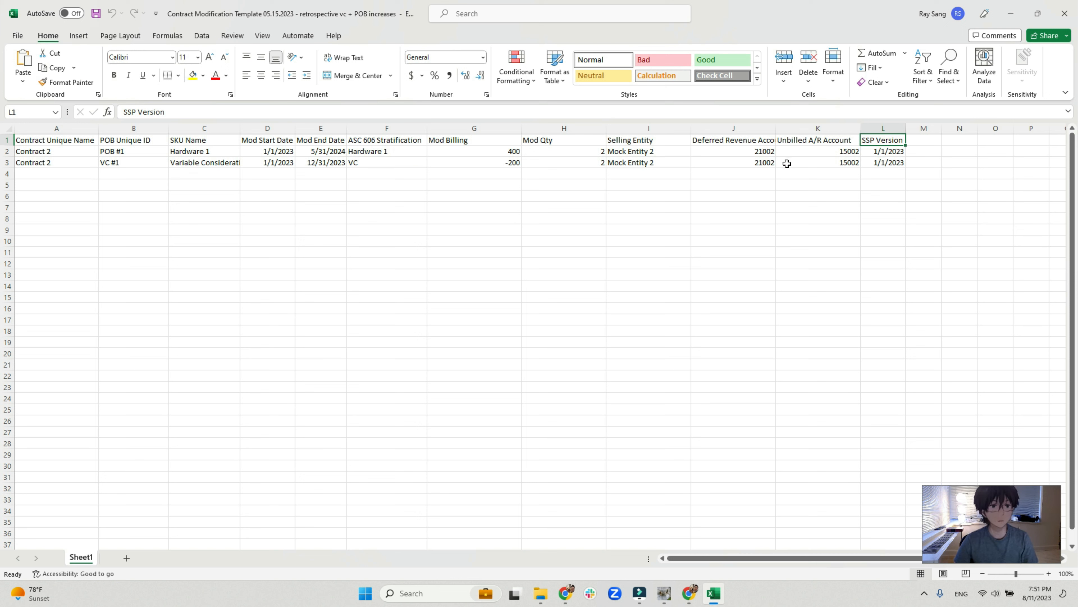
left_click(872, 161)
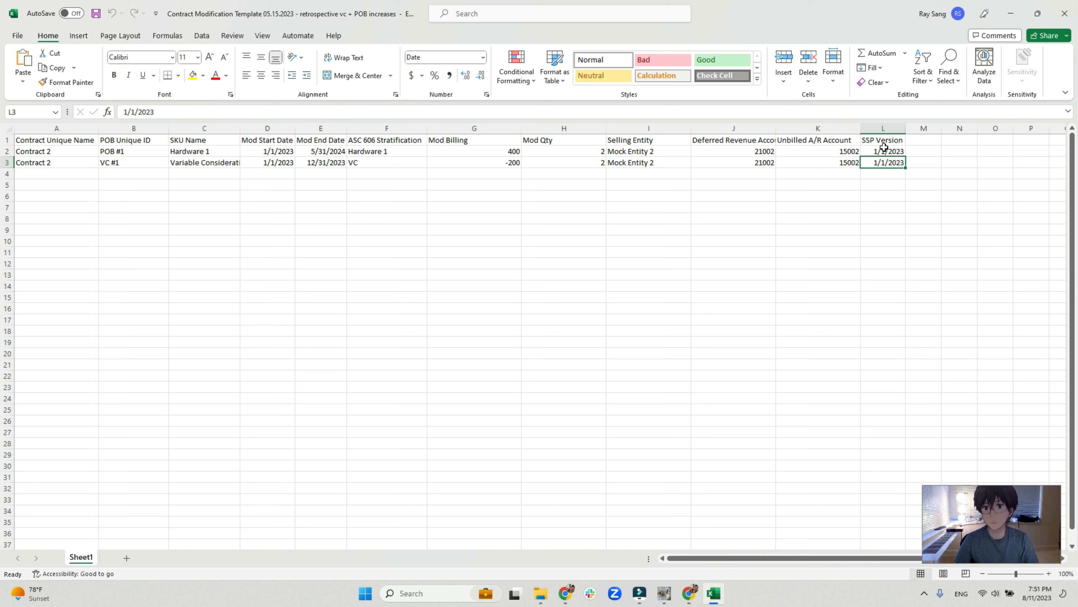
left_click(883, 142)
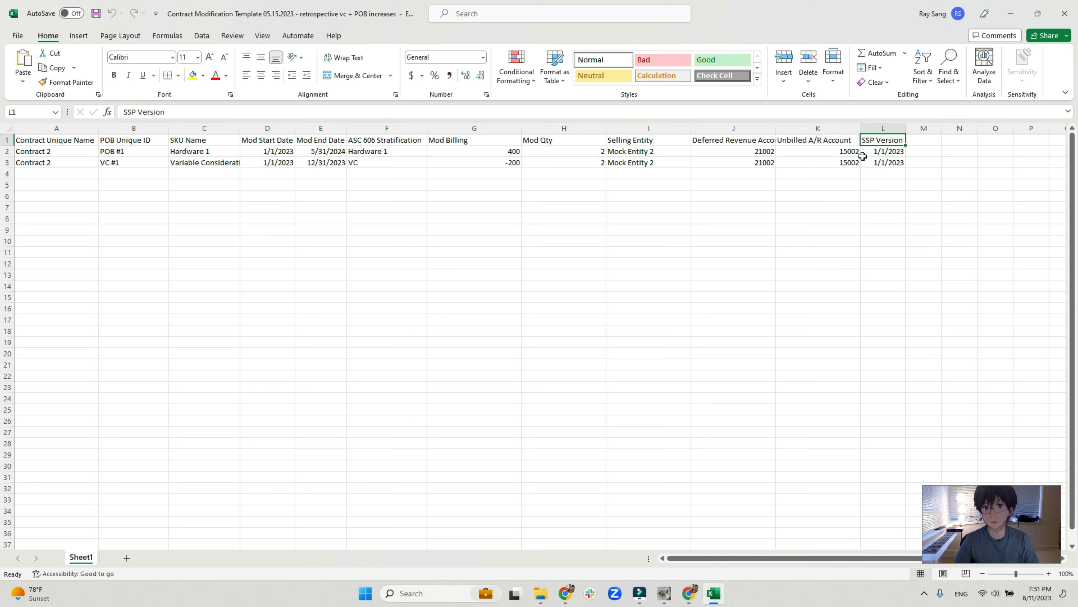
Recheck the Contract Unique Name and SSP Version columns of the modification template, and close the workbook.
left_click(54, 139)
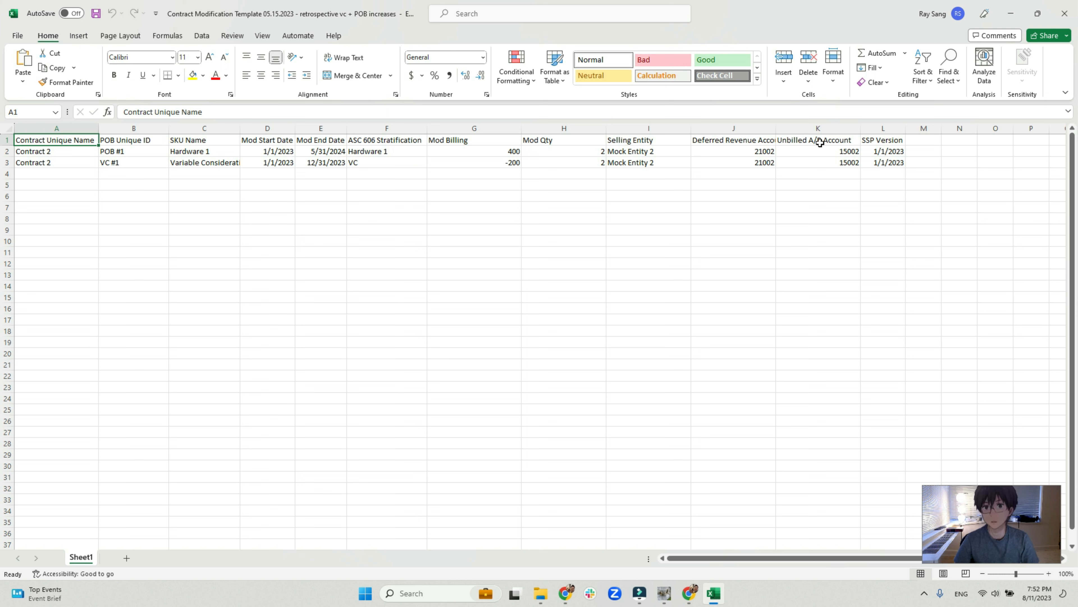
left_click(883, 127)
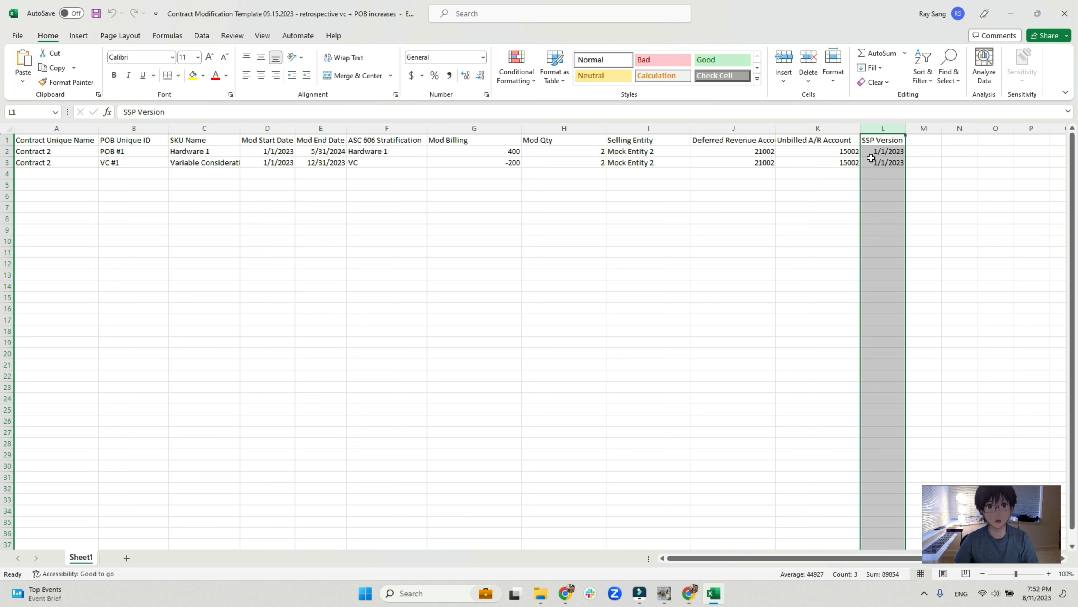
left_click(59, 140)
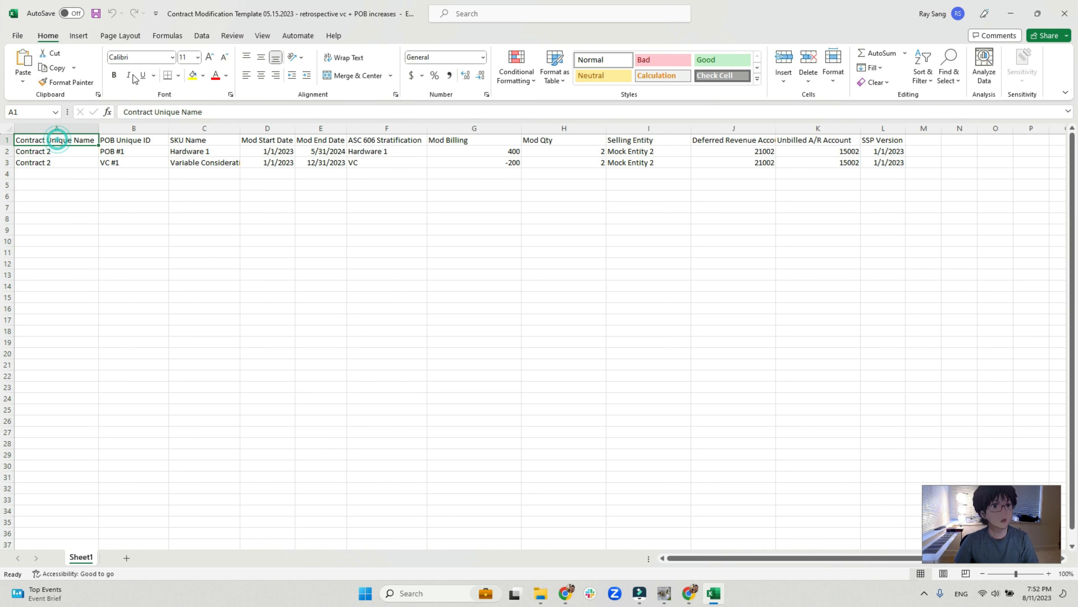
left_click(1066, 13)
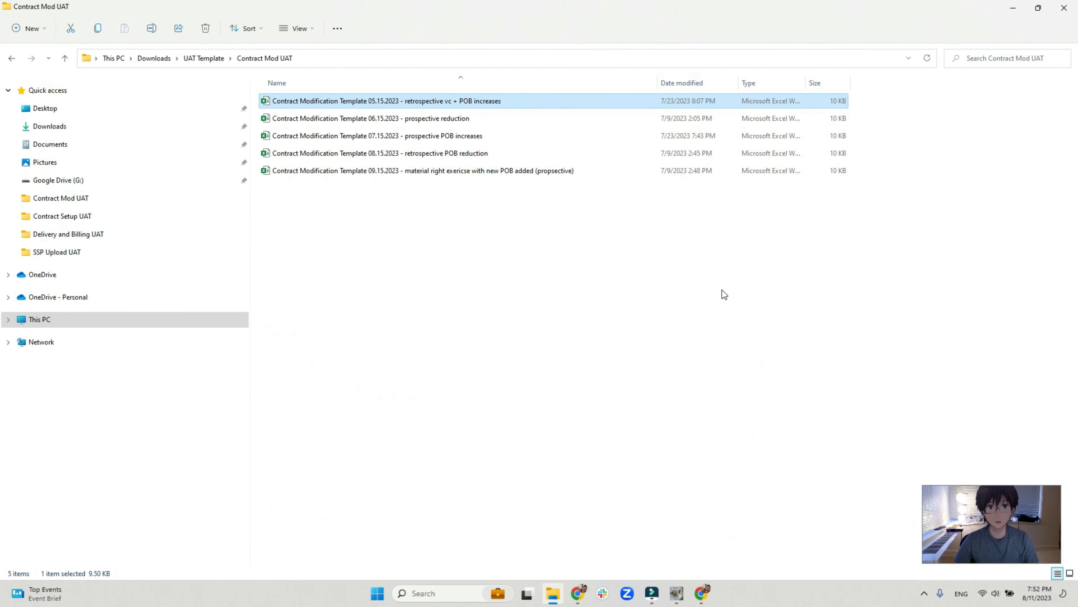
Switch to eRev and process Contract Modification Template 05.15.2023 - retrospective vc + POB increases from Contract Mod UAT as a retrospective mod dated May 2023.
left_click(676, 596)
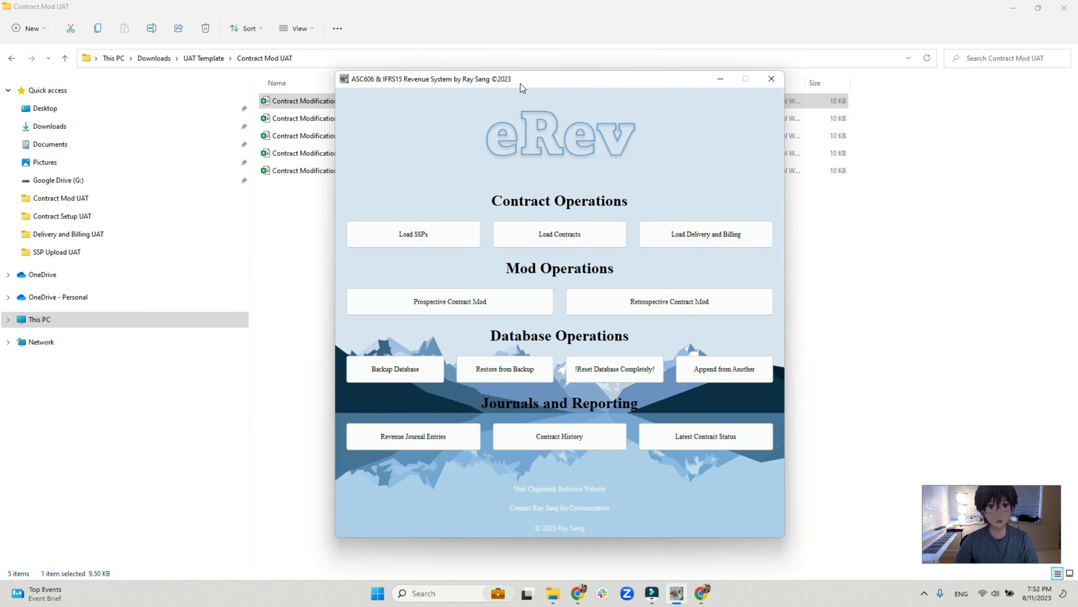
left_click_drag(516, 79, 476, 128)
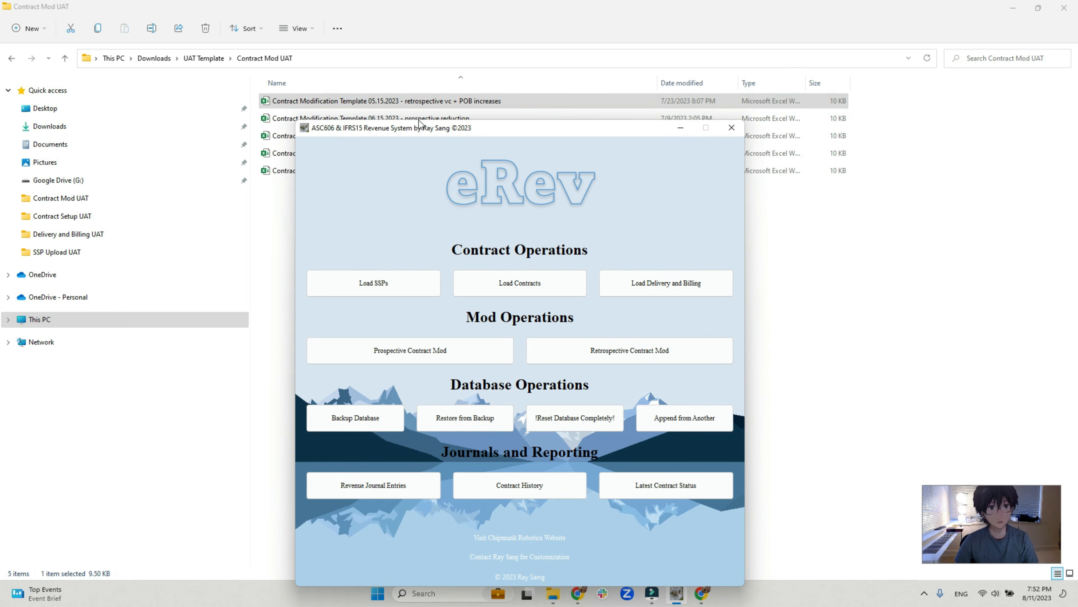
left_click(625, 352)
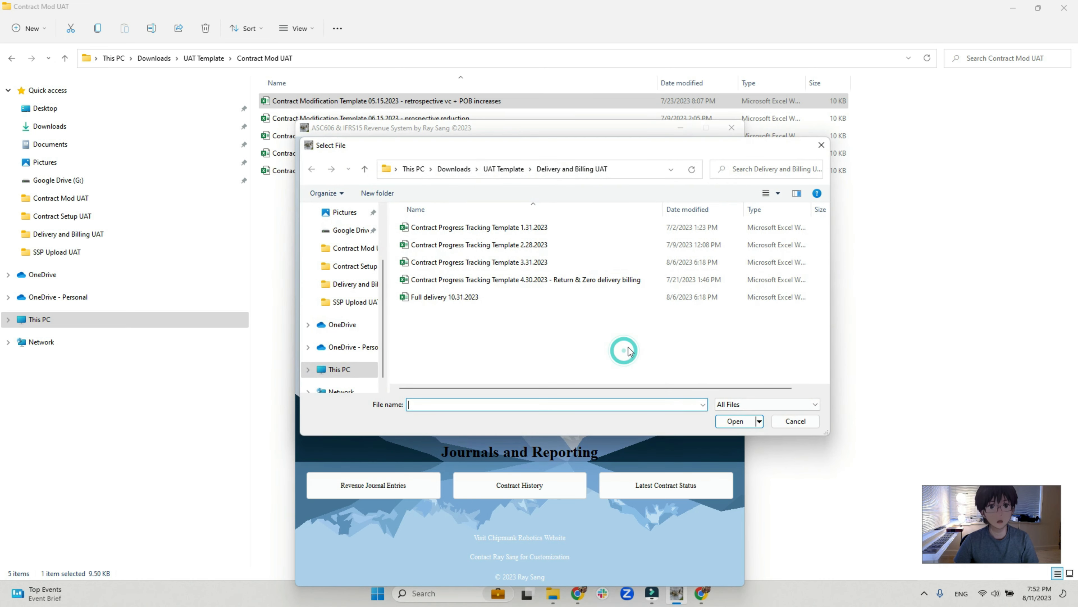
left_click(505, 169)
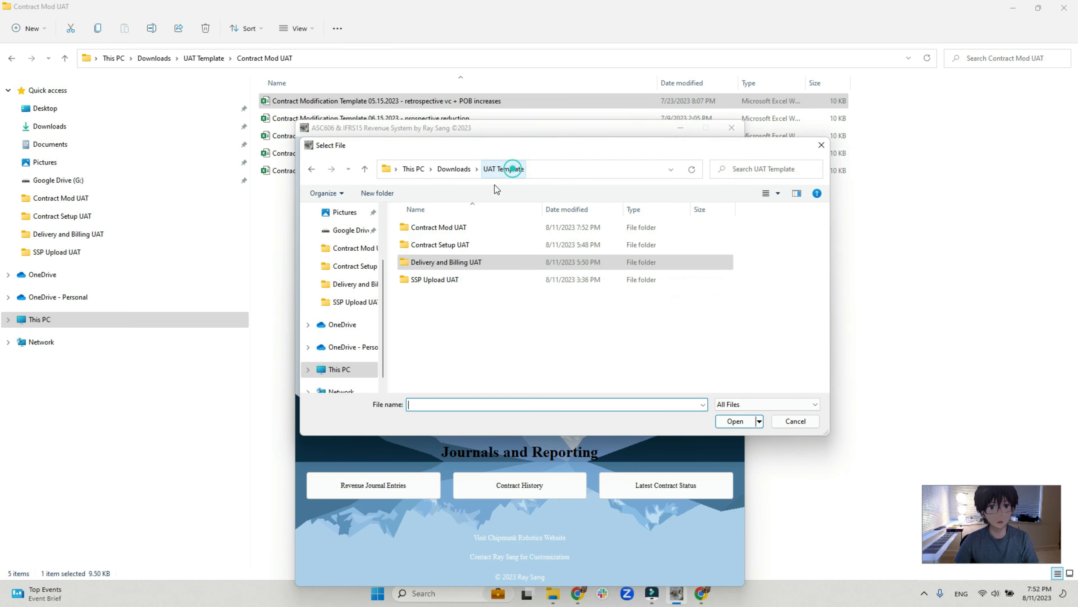
double_click(443, 229)
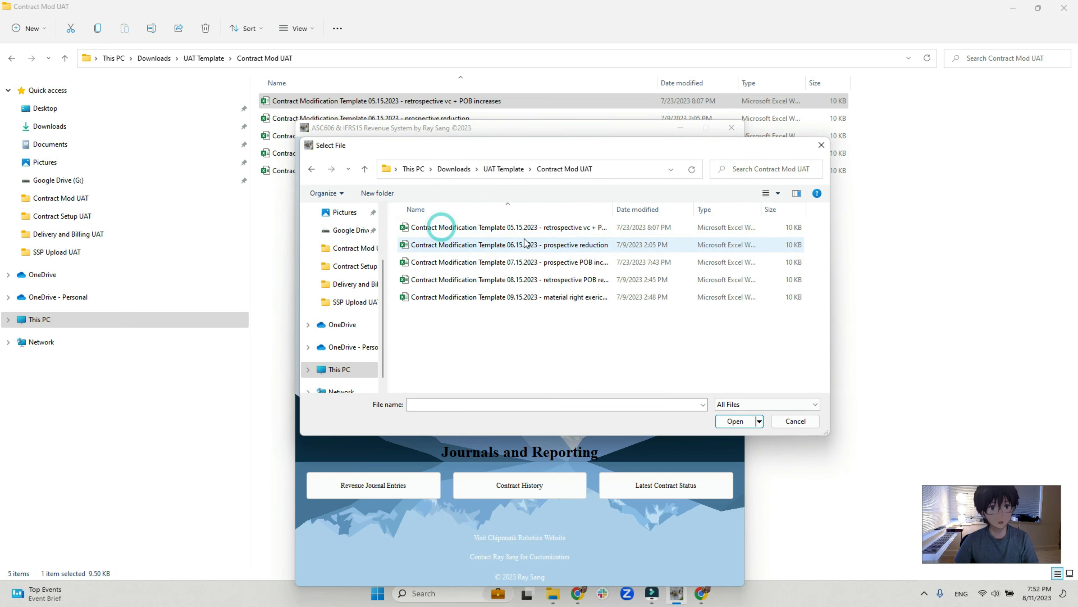
double_click(620, 227)
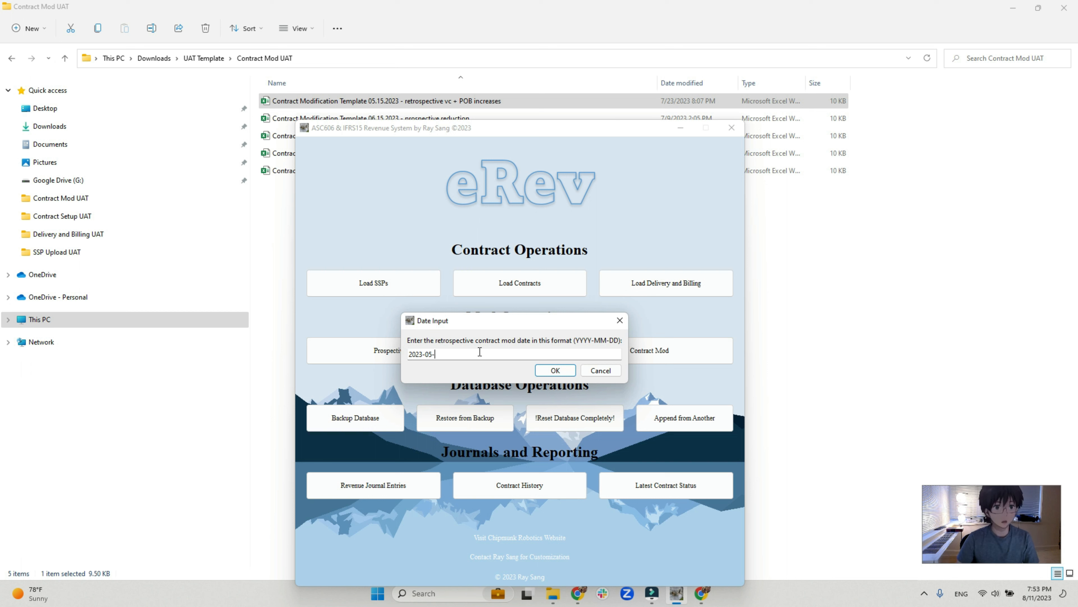
key("Return")
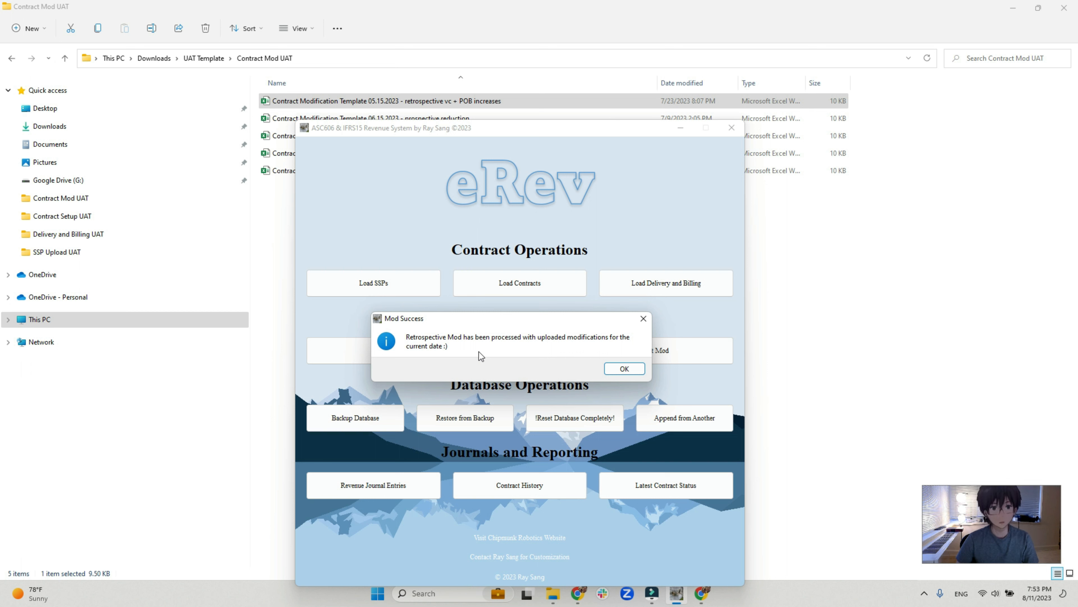
Dismiss the mod confirmation, export the latest contract status to Excel from eRev, and close the summary window.
left_click(616, 370)
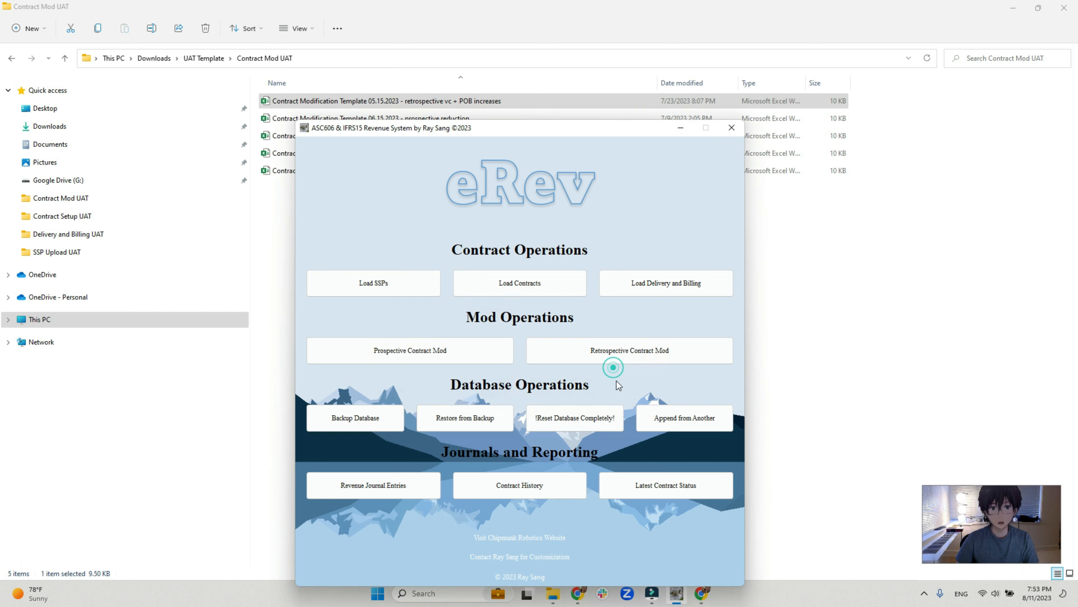
left_click(659, 485)
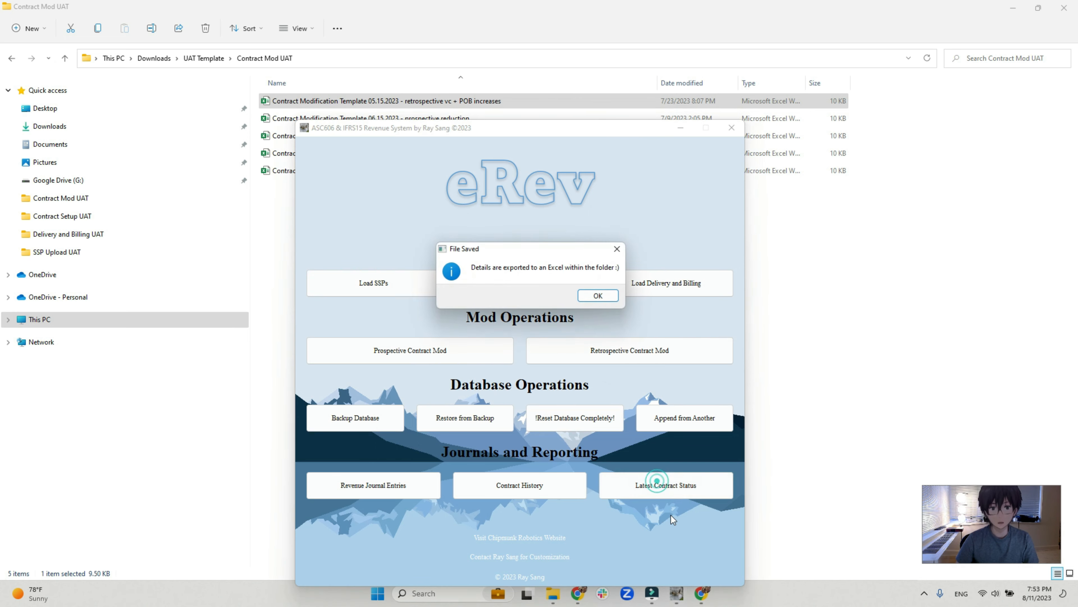
left_click(588, 298)
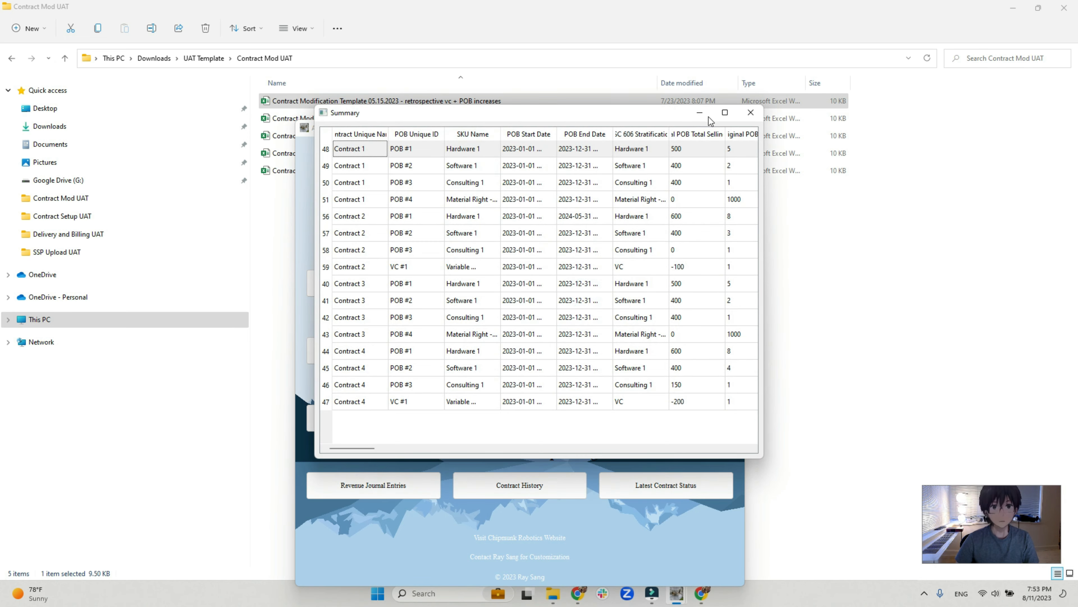
left_click(756, 113)
Switch to File Explorer and open the Latest Contract Details workbook from Downloads > eRev Trial > eRev (beta).
left_click(154, 58)
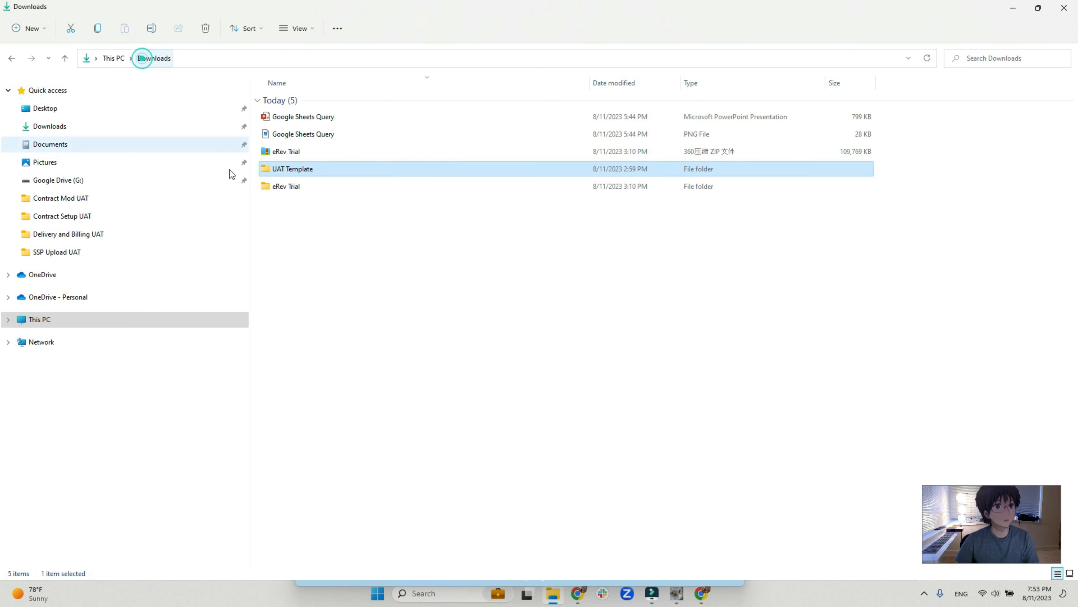
left_click(312, 184)
double_click(315, 101)
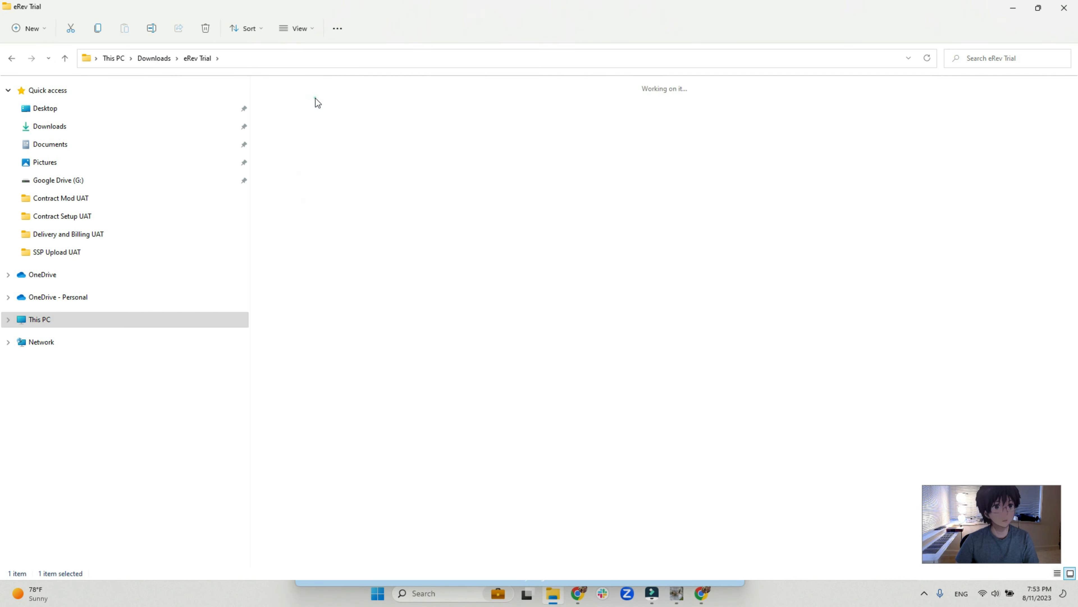
left_click(480, 109)
double_click(480, 110)
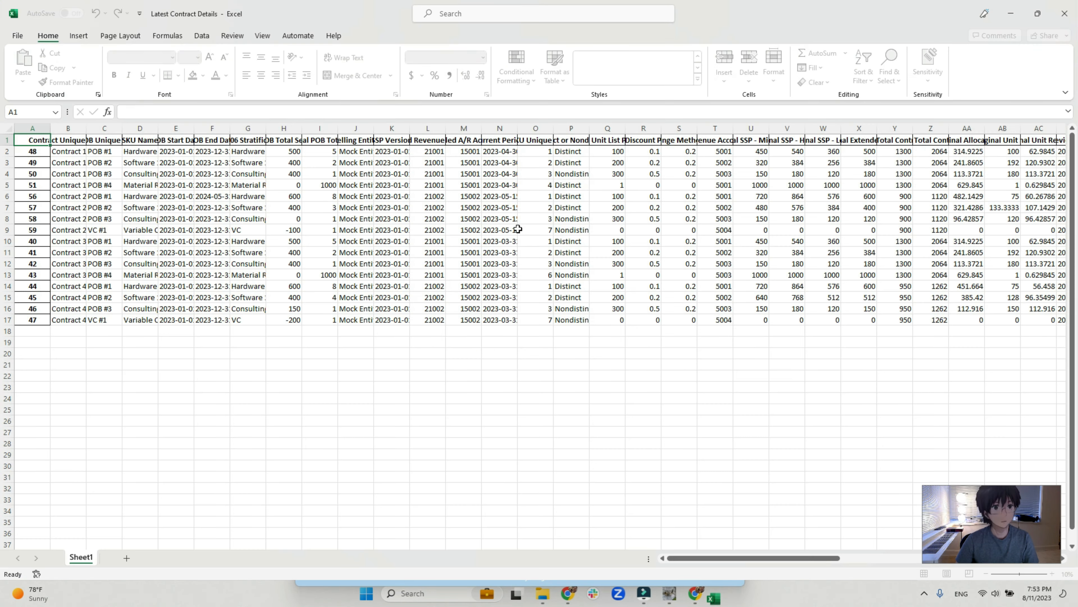
Fit all column widths of the contract details sheet to their contents and review the columns through Midpoint Discount Percentage.
left_click(9, 127)
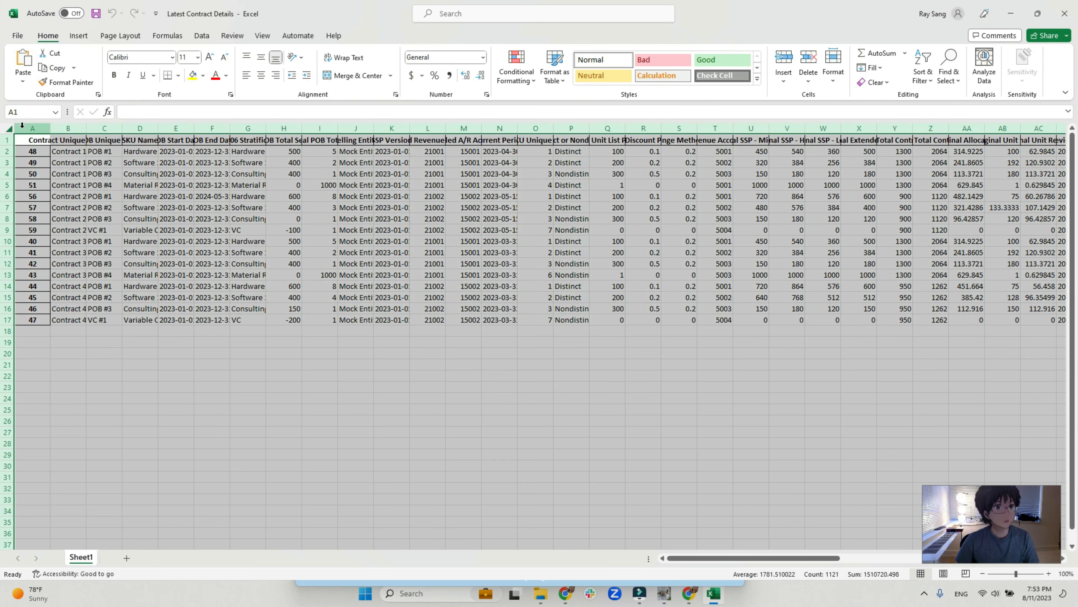
double_click(50, 128)
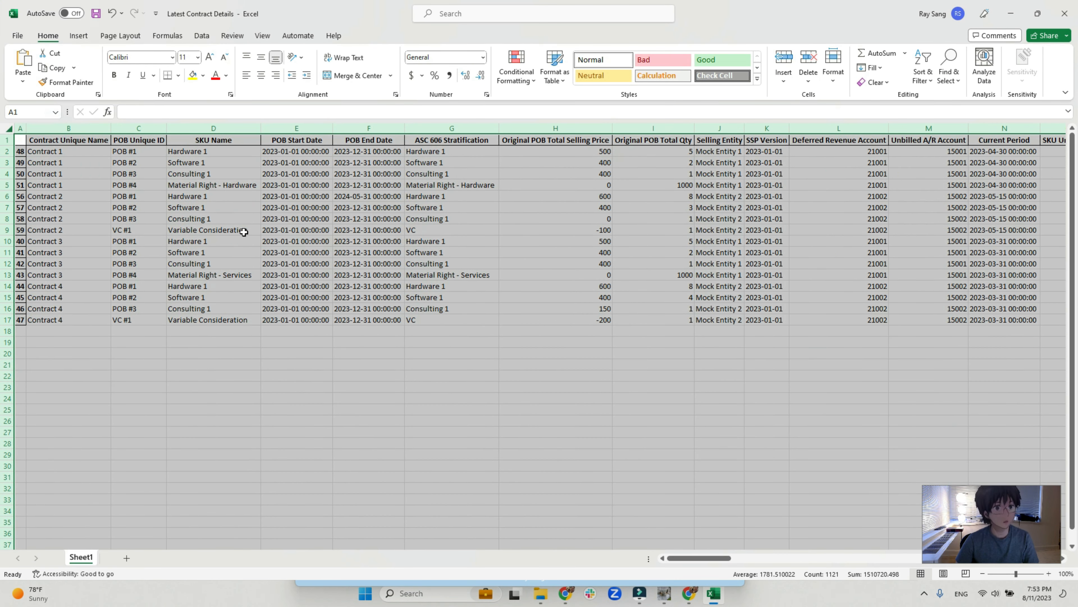
left_click_drag(692, 560, 709, 563)
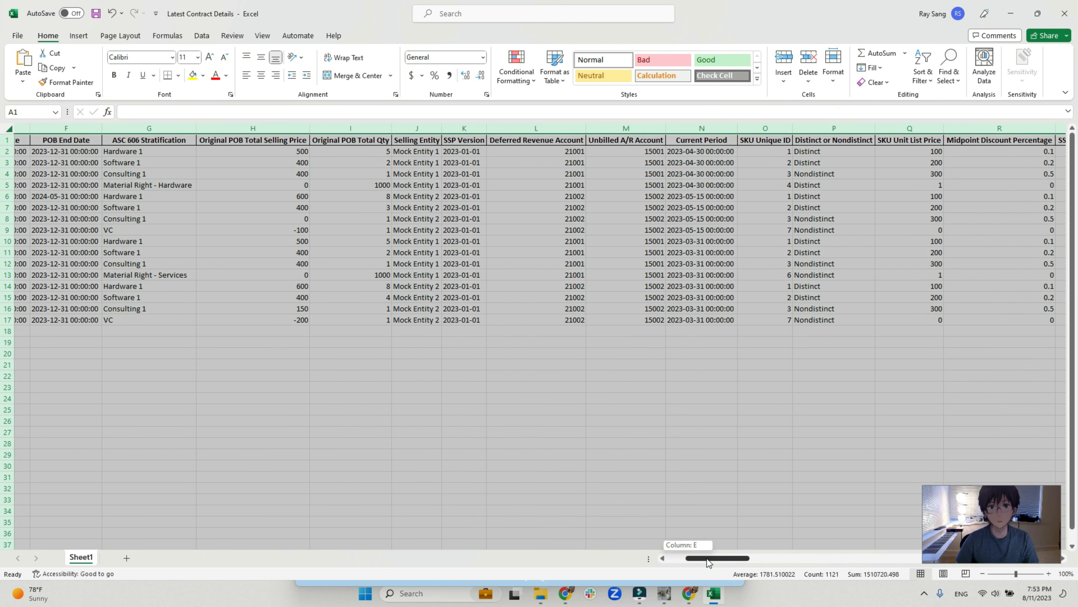
left_click_drag(709, 562, 708, 563)
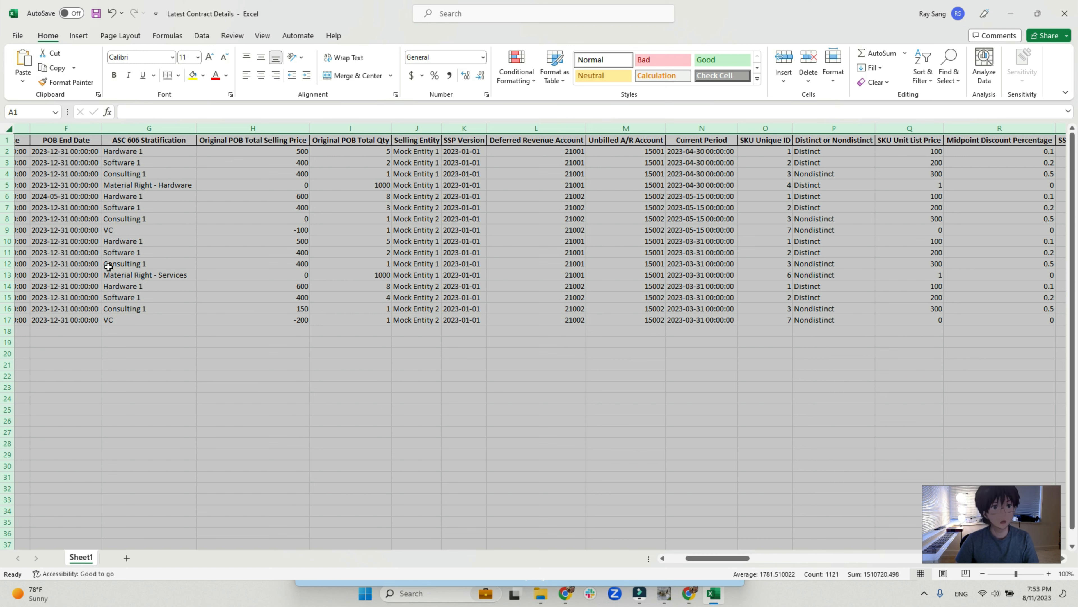
Highlight the four Contract 2 rows, 6 to 9, and check their Current Period and contract columns.
left_click(13, 197)
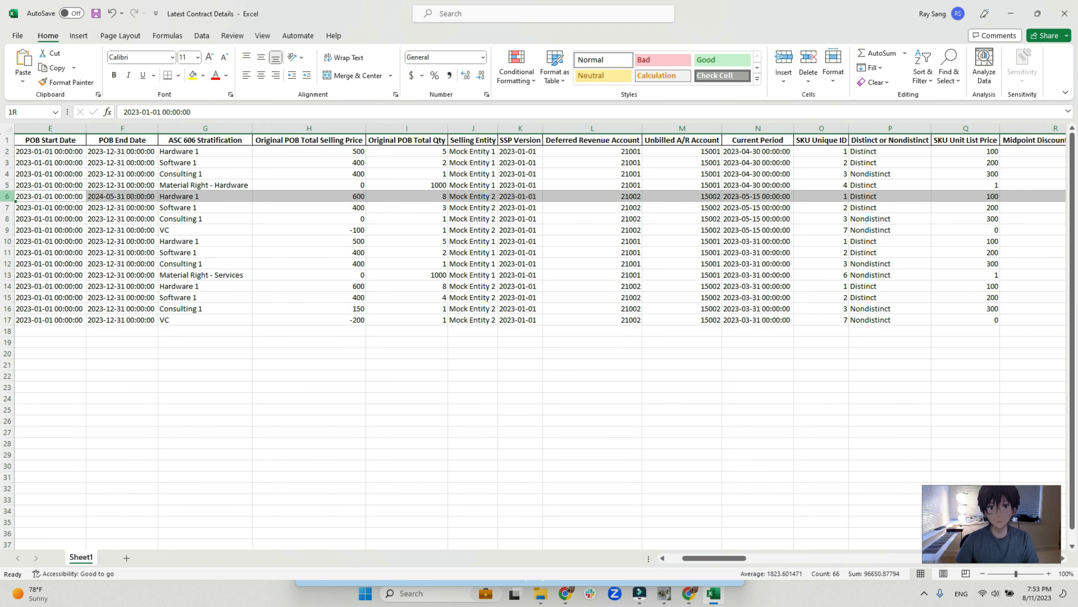
left_click_drag(6, 196, 7, 230)
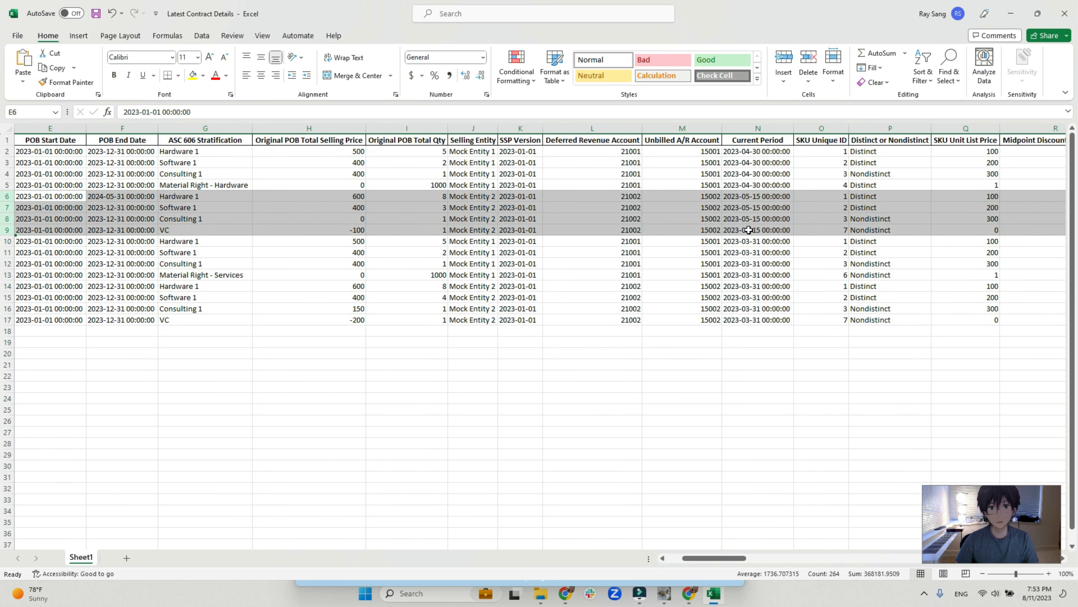
left_click_drag(730, 558, 716, 557)
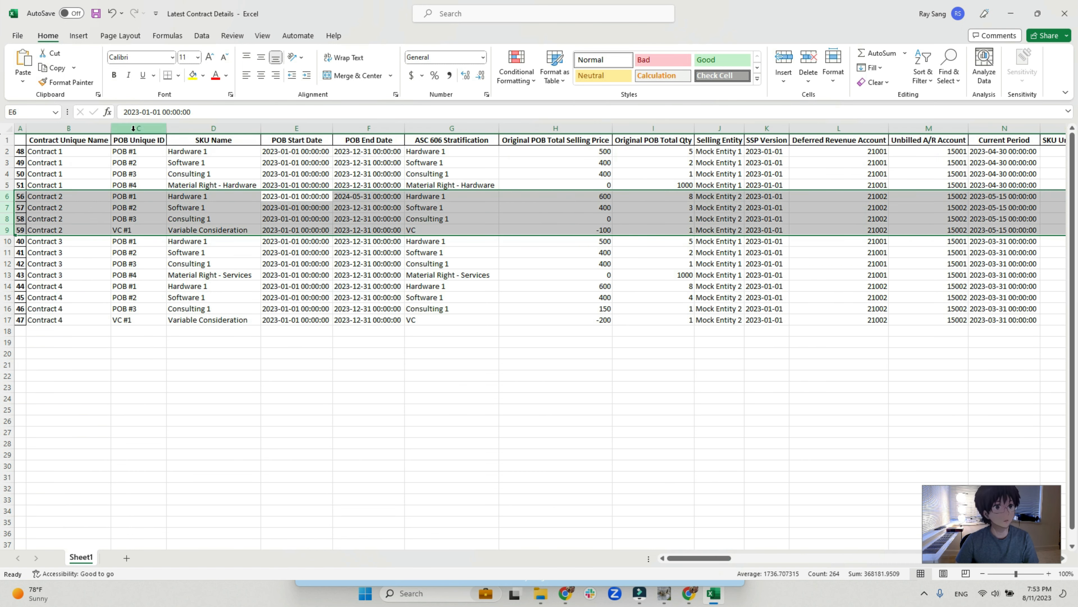
Add filters to the header row and filter Contract Unique Name to show only Contract 2.
left_click(138, 139)
left_click(233, 35)
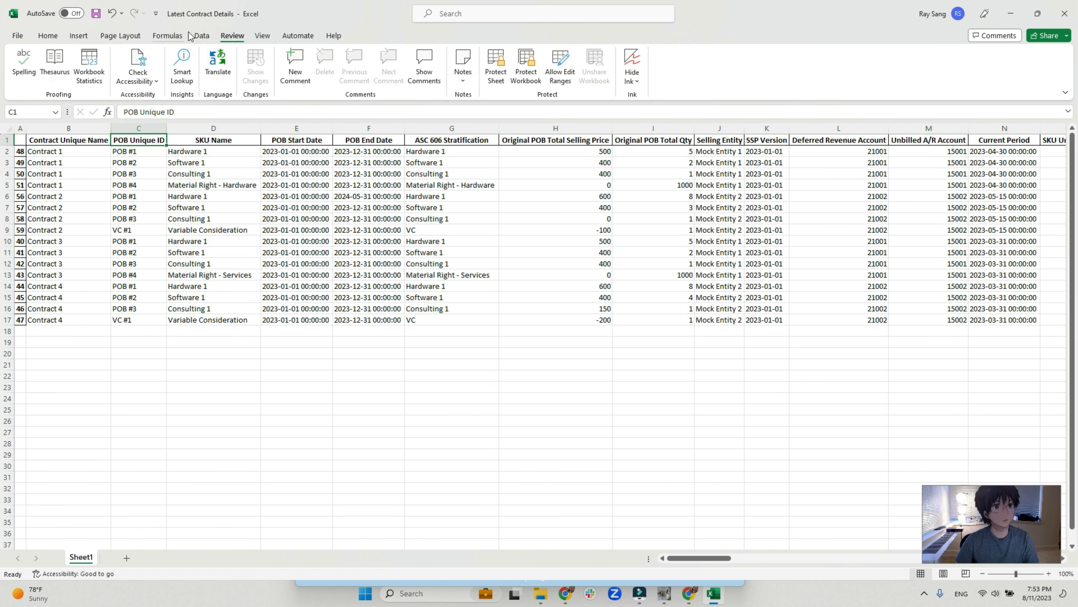
left_click(187, 33)
left_click(202, 35)
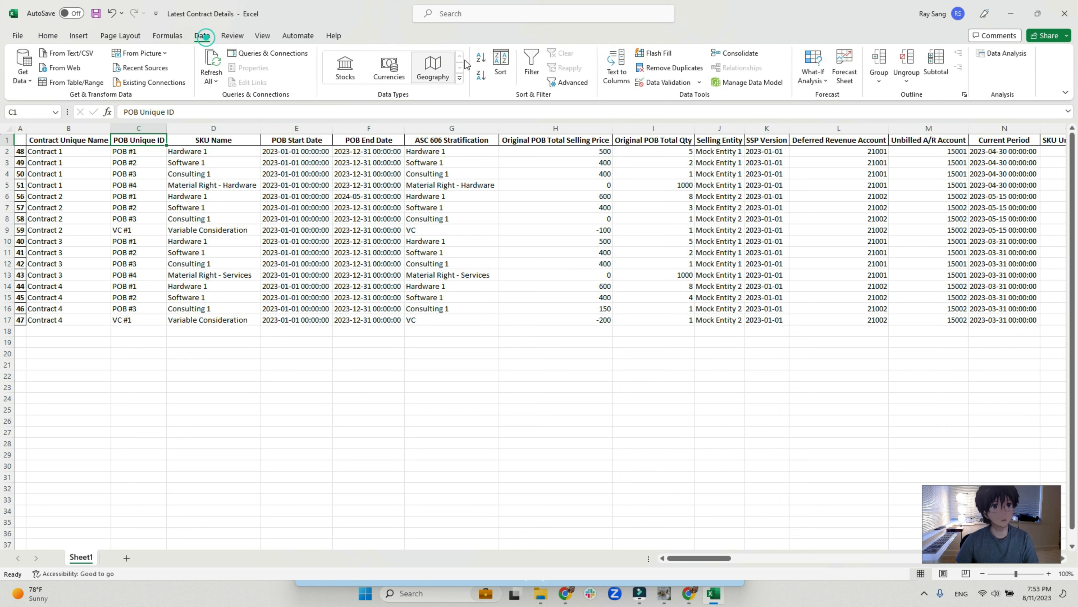
left_click(531, 60)
left_click(161, 140)
left_click(104, 140)
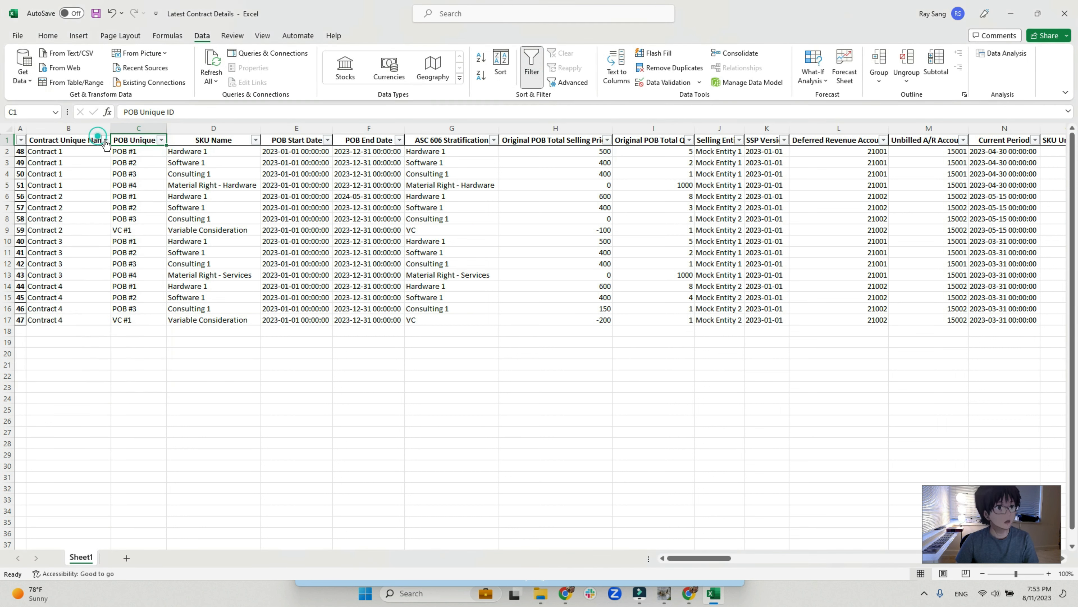
left_click(104, 140)
left_click(46, 277)
left_click(53, 296)
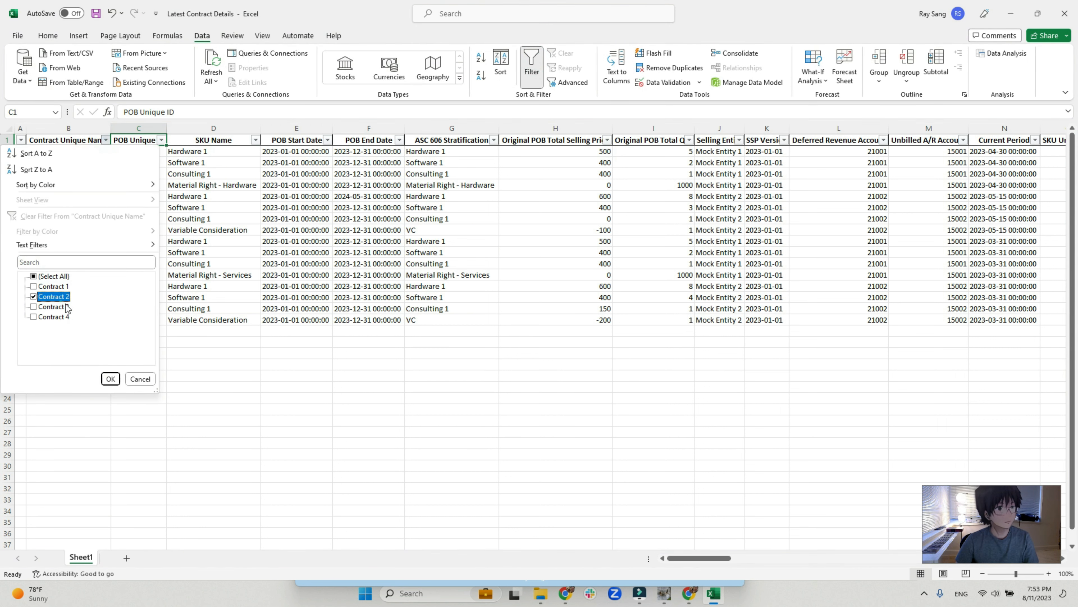
left_click(111, 379)
Find the Current Rev Rec and Current Cumulative Catchup - Disclosure Only columns and fit their widths to the contents.
left_click_drag(682, 559, 911, 545)
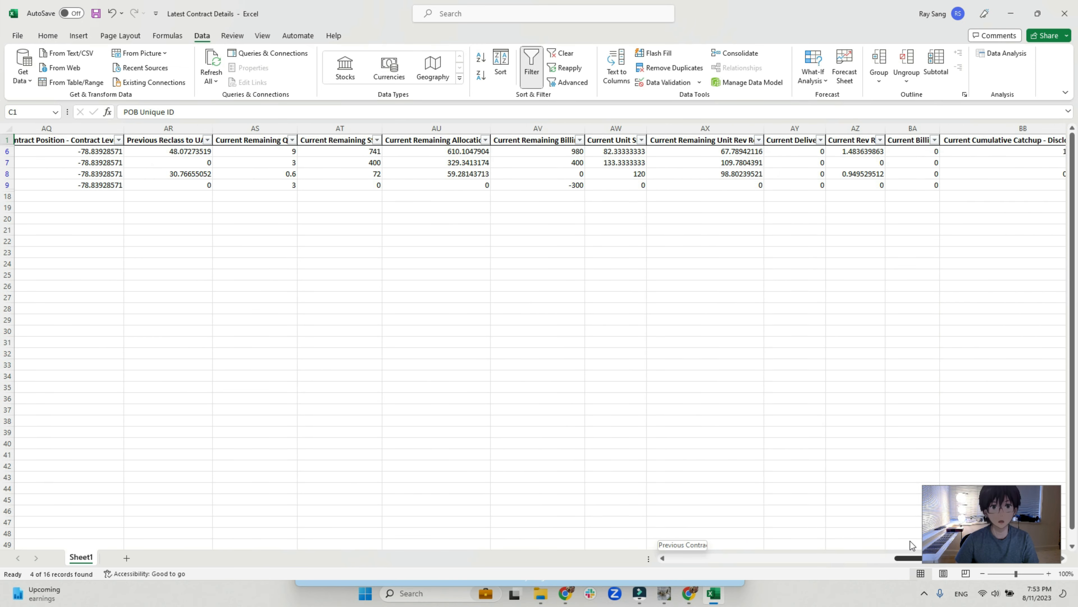
left_click_drag(912, 545, 929, 532)
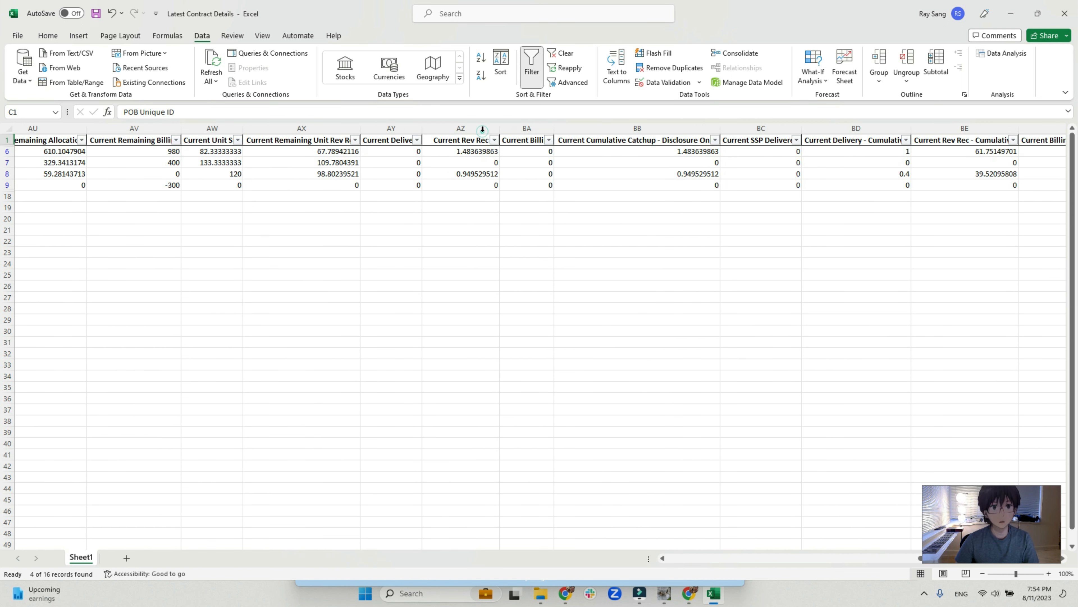
double_click(483, 128)
left_click(472, 139)
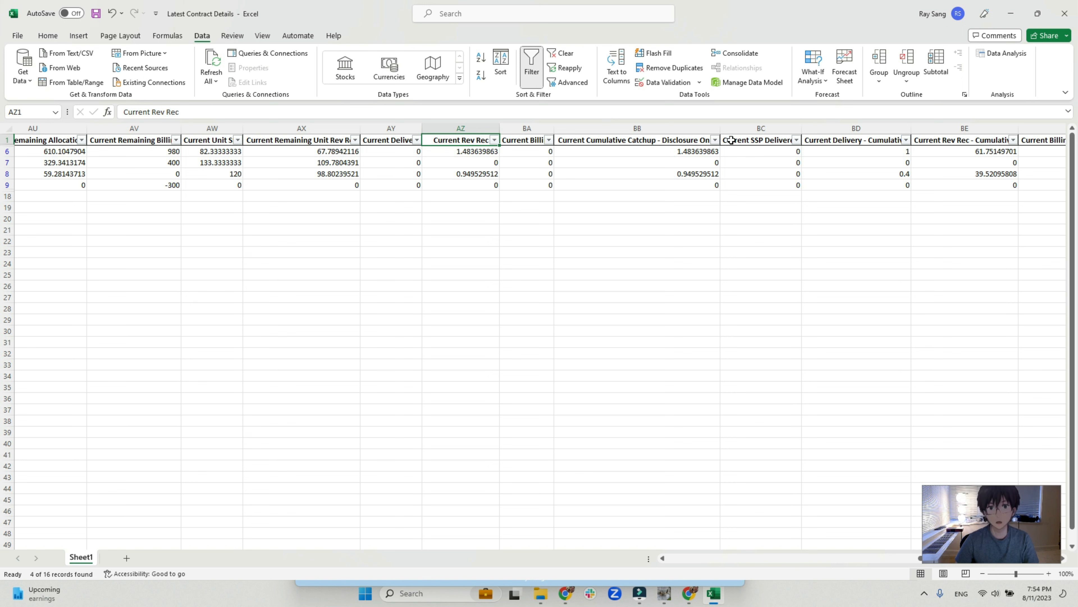
double_click(721, 128)
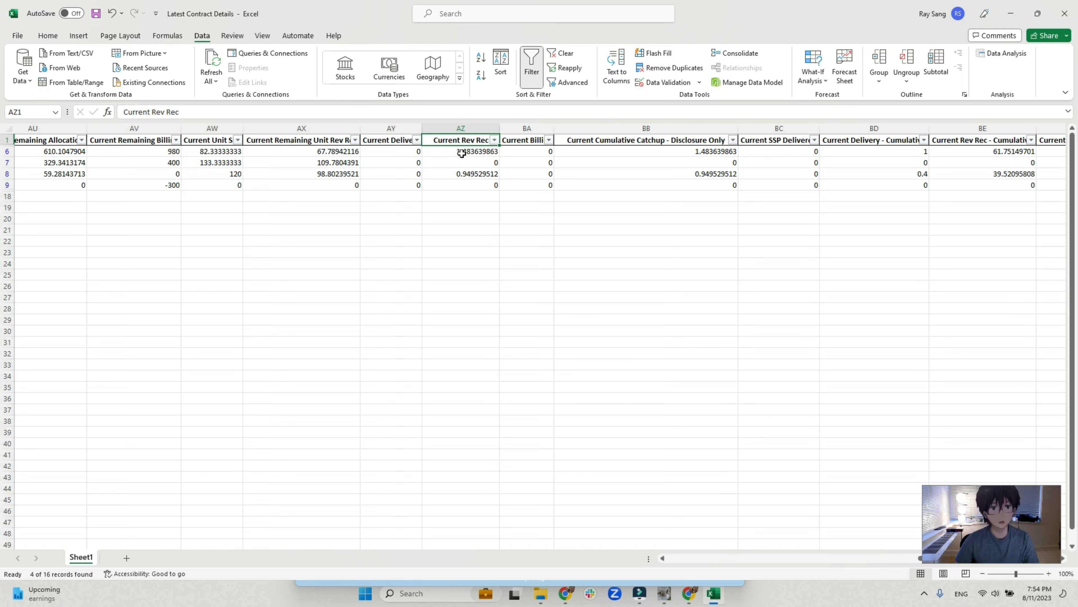
Examine Contract 2's Current Rev Rec against its Current Cumulative Catchup - Disclosure Only amounts, and close the workbook without saving.
left_click_drag(463, 154, 463, 185)
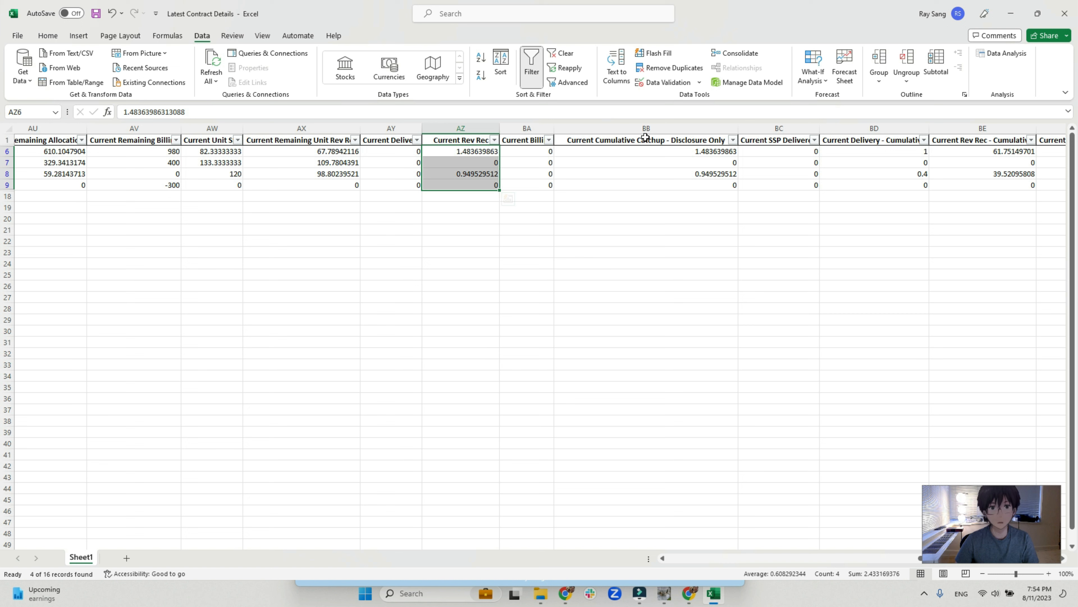
left_click_drag(646, 138, 637, 187)
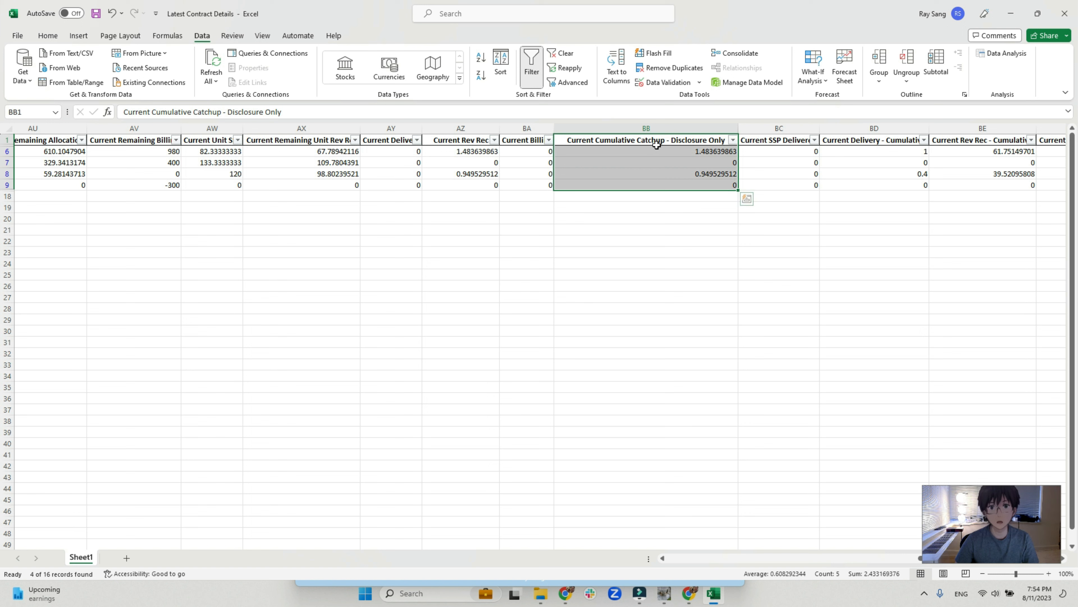
left_click(675, 128)
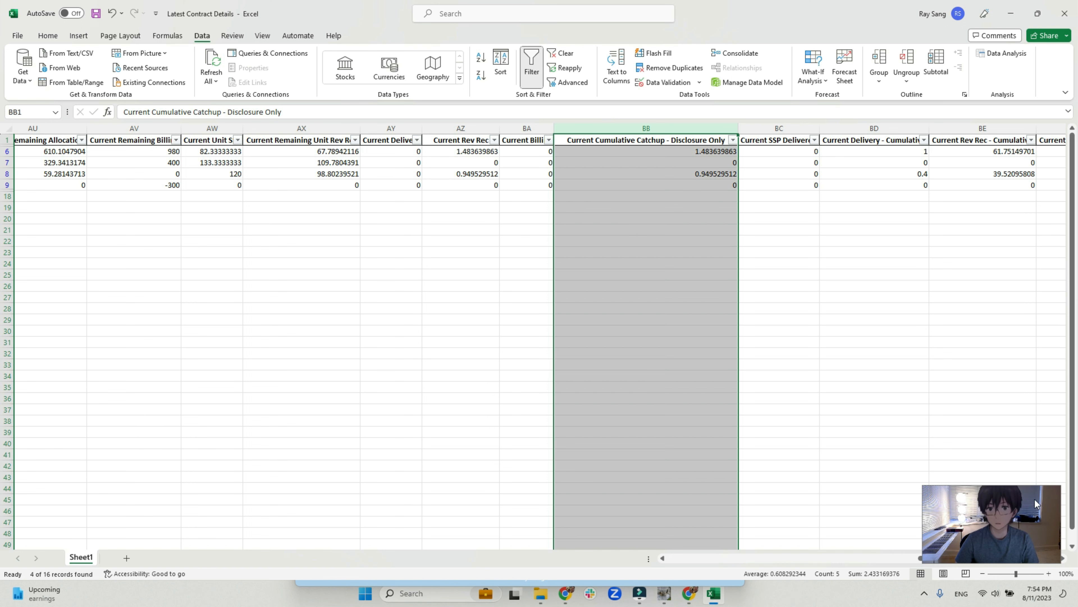
left_click(783, 141)
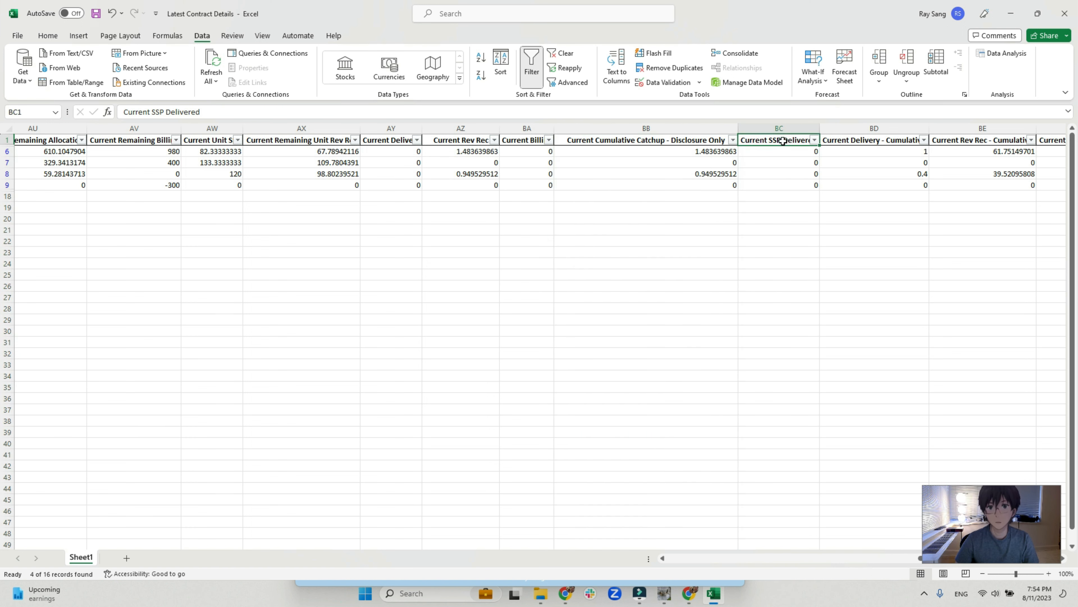
left_click(1074, 12)
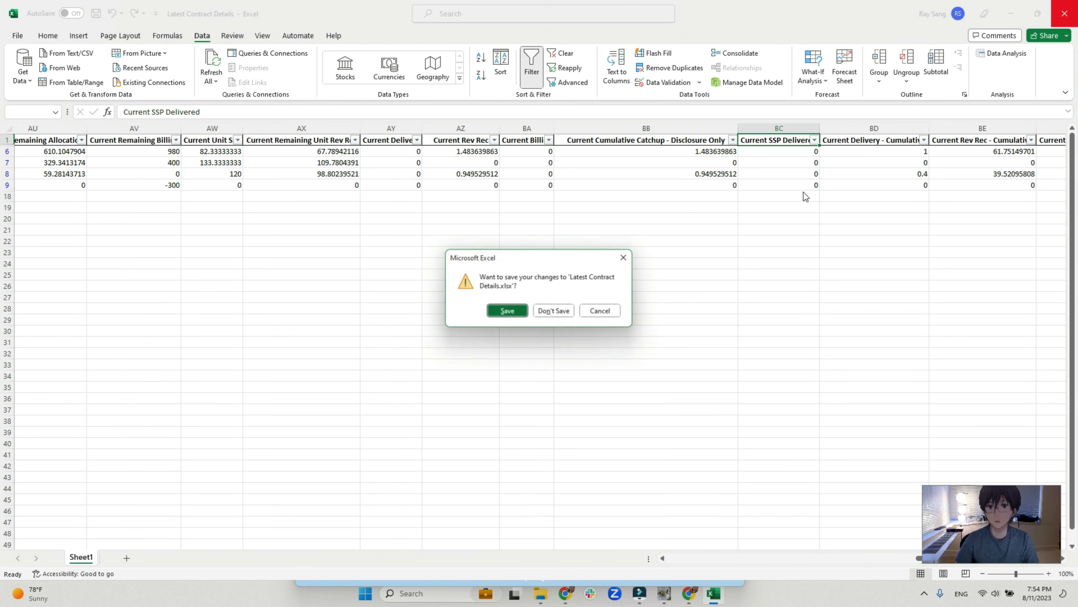
left_click(547, 315)
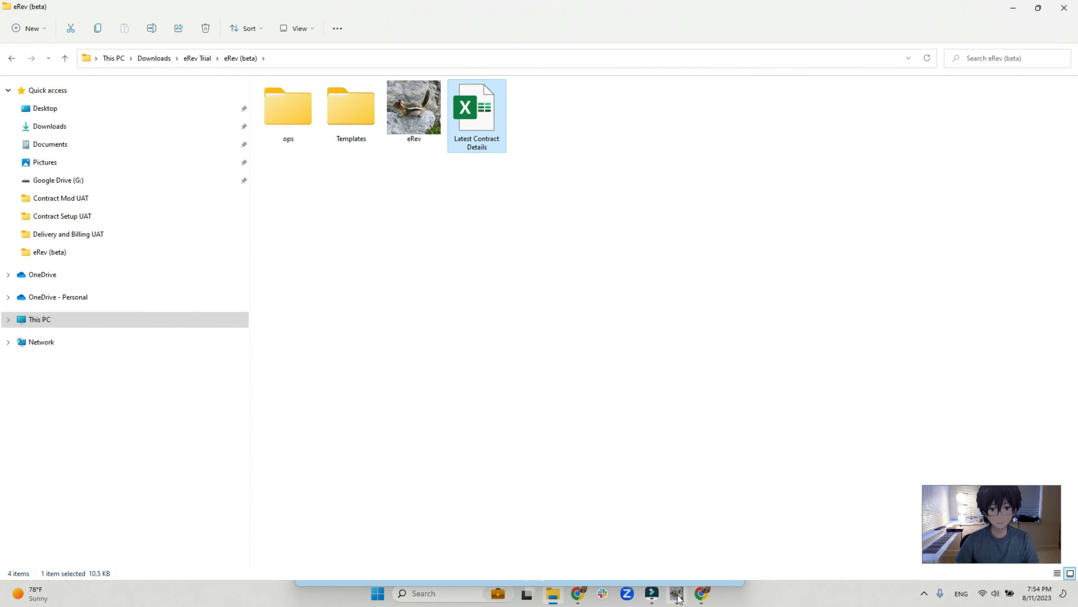
Switch to eRev and process Contract Modification Template 06.15.2023 - prospective reduction as a prospective mod dated 2023-06-15.
left_click(678, 595)
left_click_drag(607, 137, 705, 52)
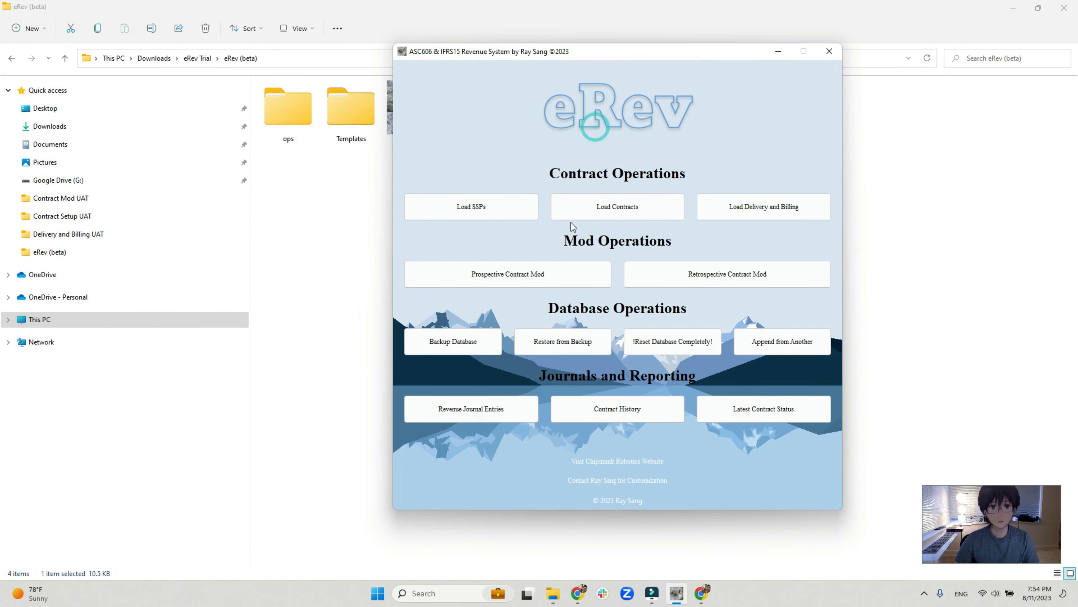
left_click(498, 276)
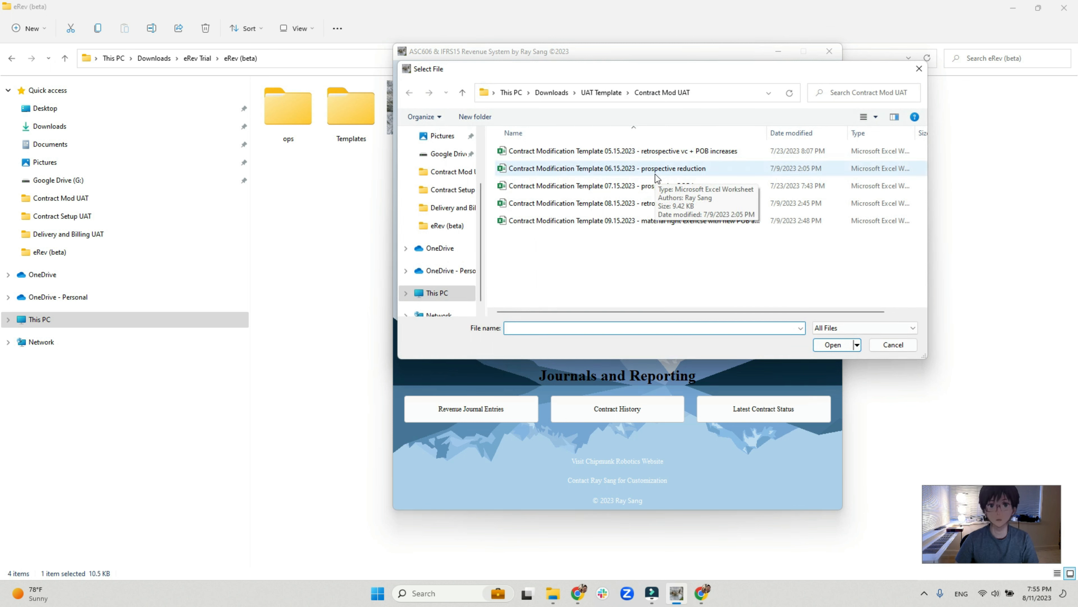
double_click(646, 170)
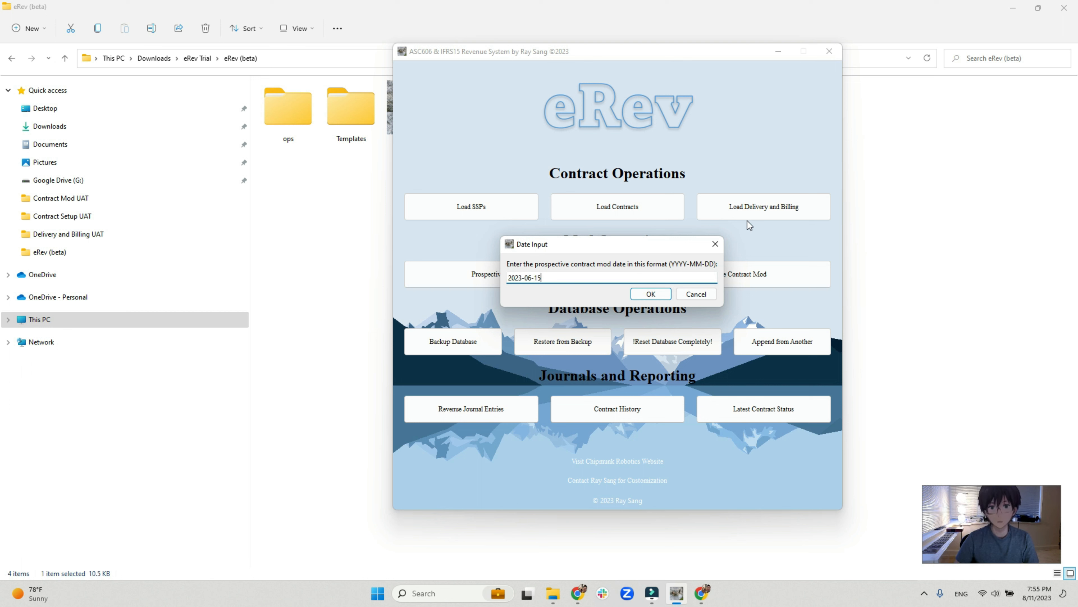
key("Return")
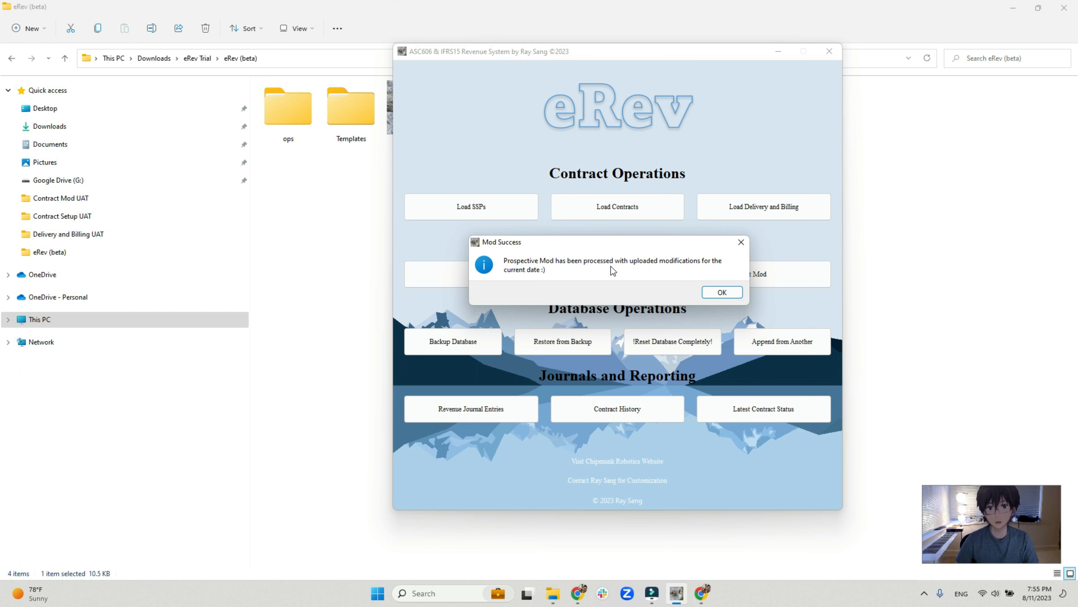
left_click(722, 292)
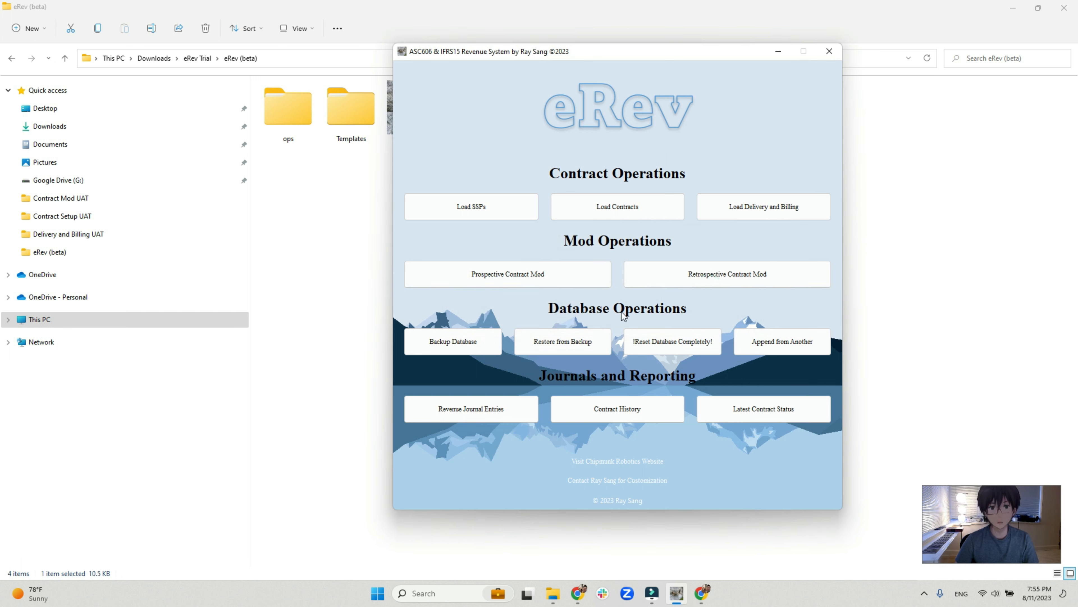
Export the latest contract status again, close the summary window, and open the updated Latest Contract Details workbook.
left_click(724, 408)
left_click(591, 295)
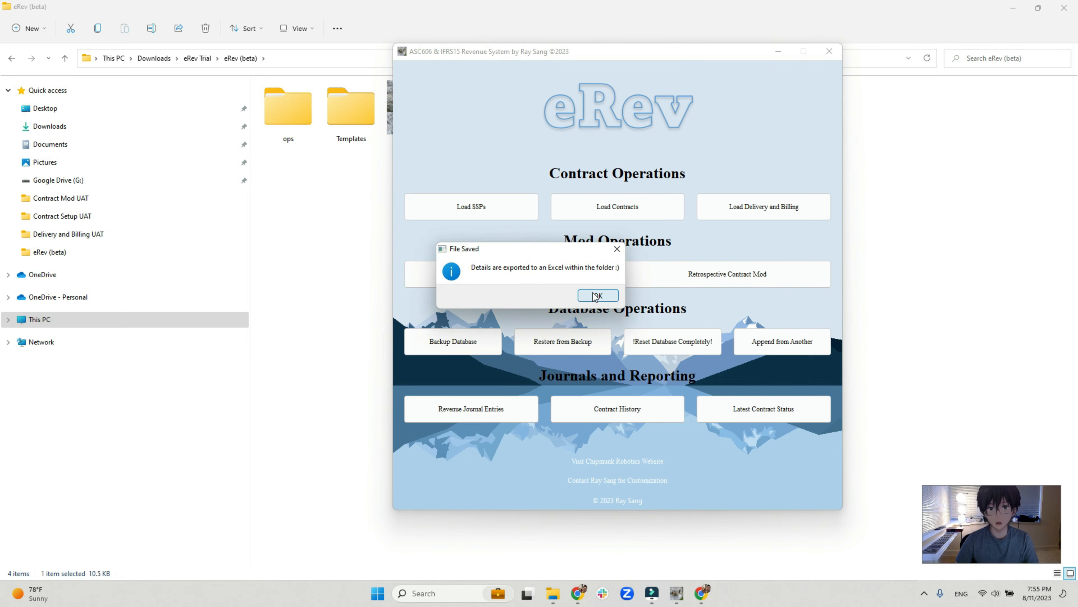
left_click(751, 112)
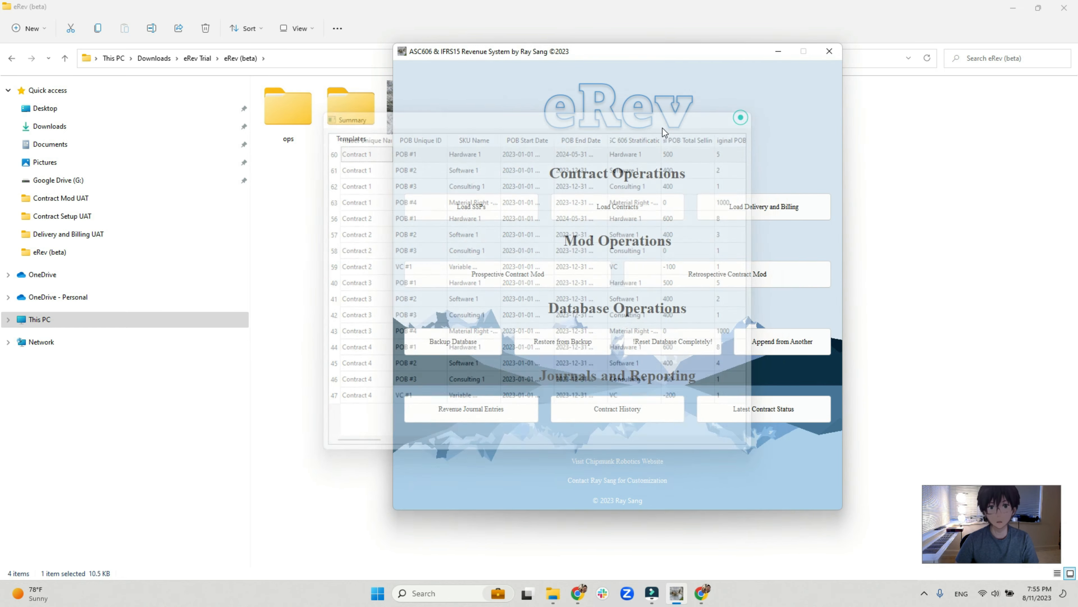
key("Return")
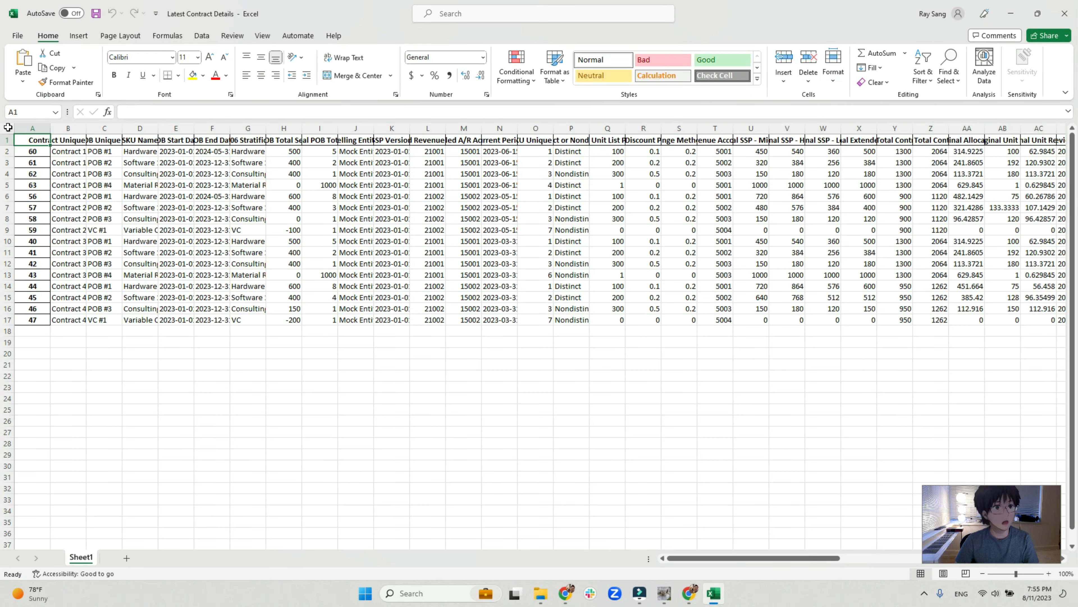
Fit every column of the Latest Contract Details sheet to its contents and examine Contract 1's rows and their Current Period dates.
left_click(8, 127)
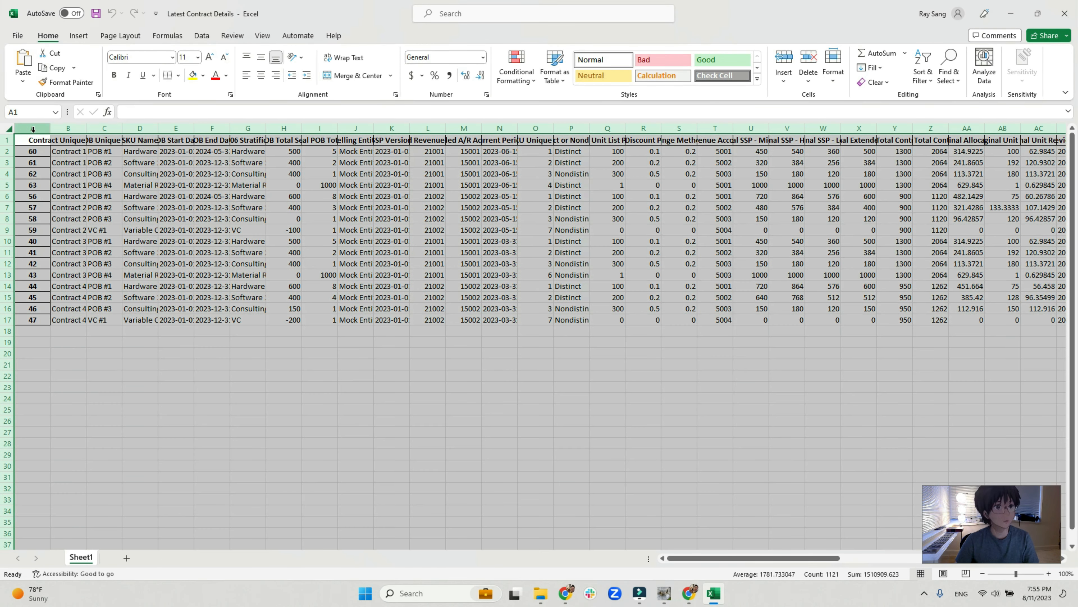
double_click(50, 127)
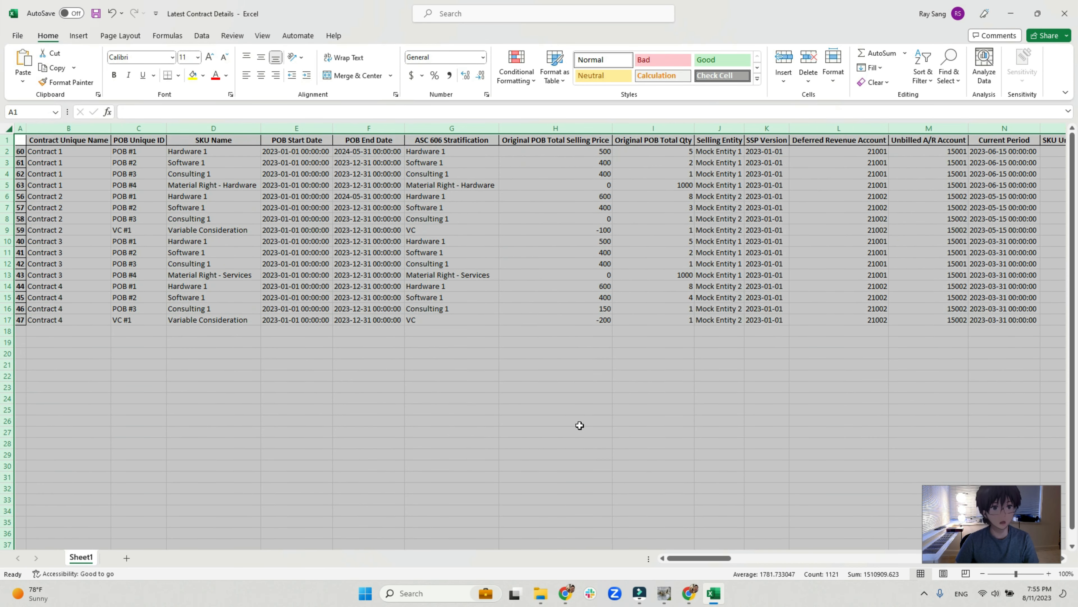
left_click(686, 558)
left_click_drag(686, 558, 683, 556)
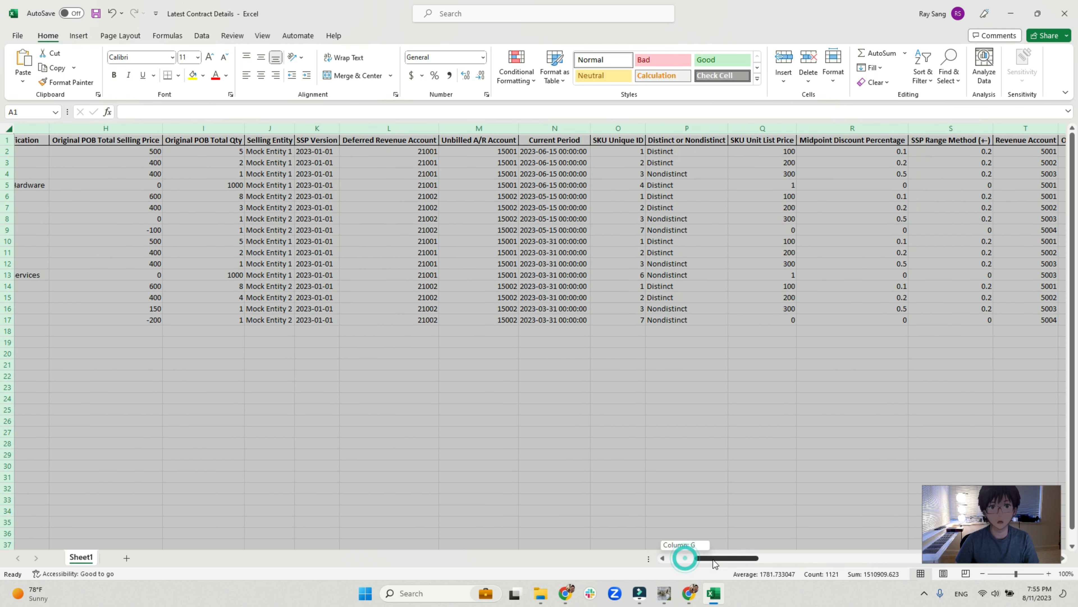
left_click(552, 149)
left_click_drag(552, 149, 554, 185)
left_click_drag(9, 150, 14, 187)
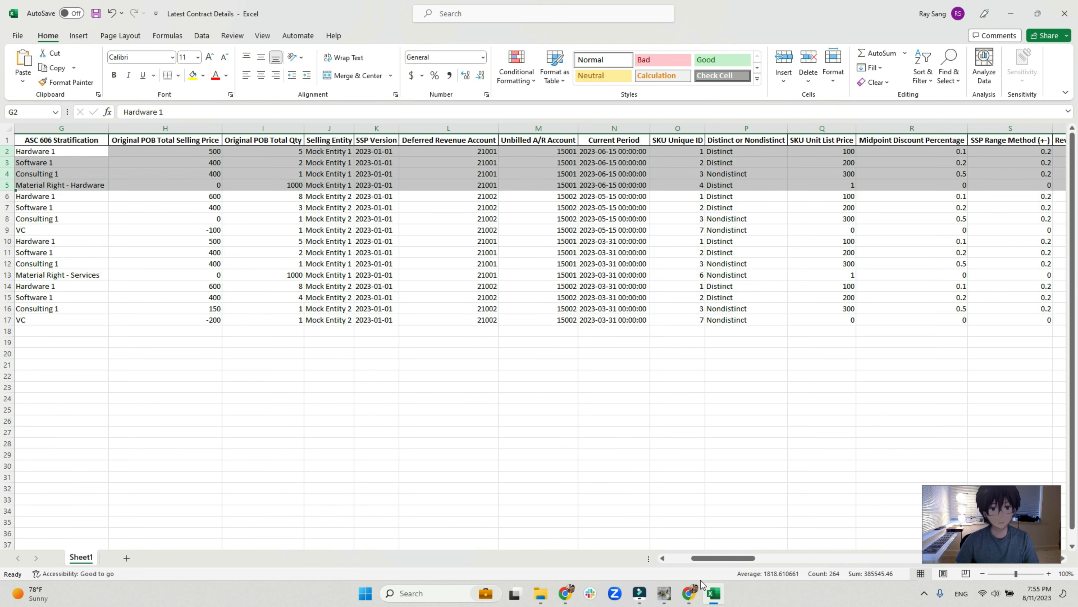
left_click_drag(721, 558, 675, 561)
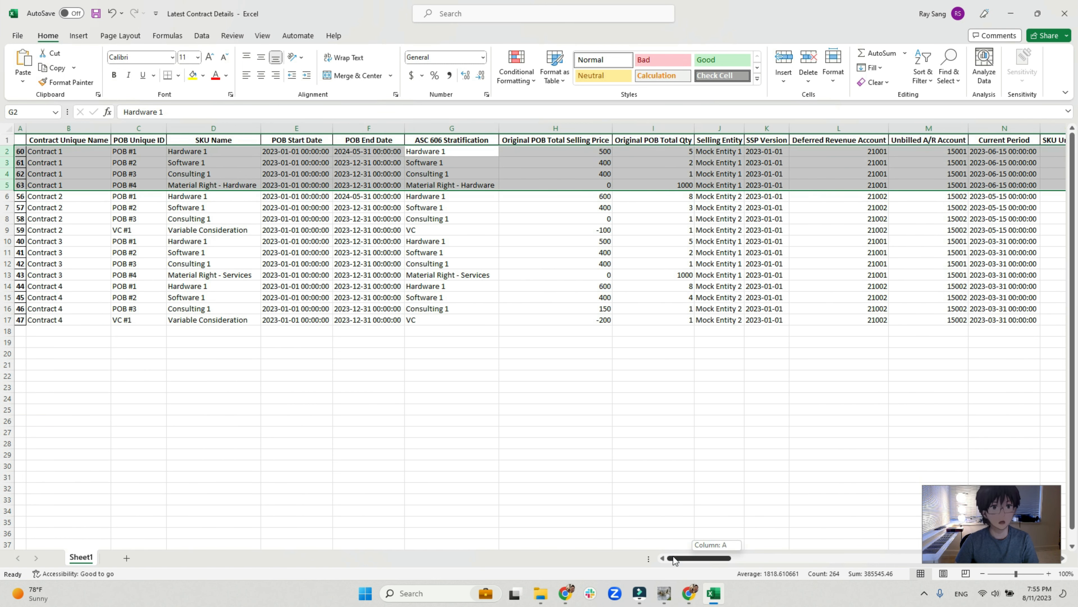
left_click_drag(674, 561, 674, 561)
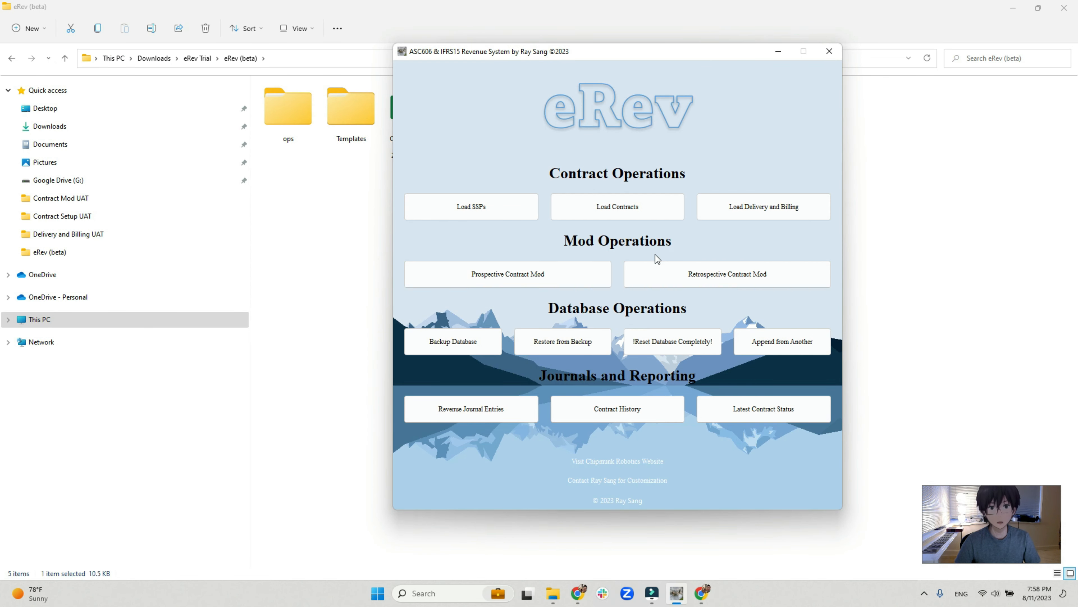
left_click(708, 277)
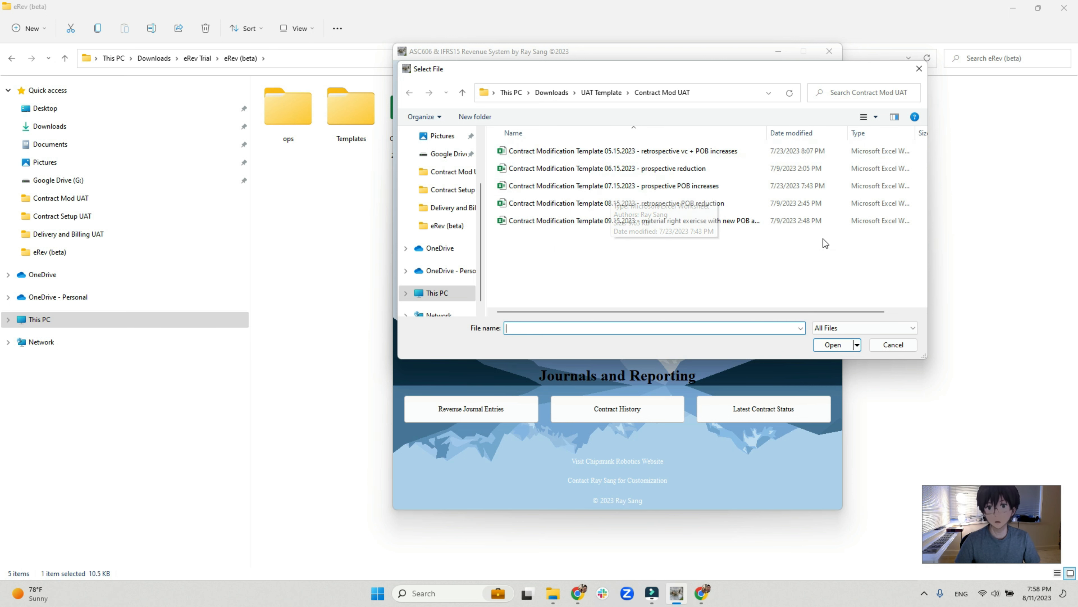
left_click_drag(739, 71, 738, 99)
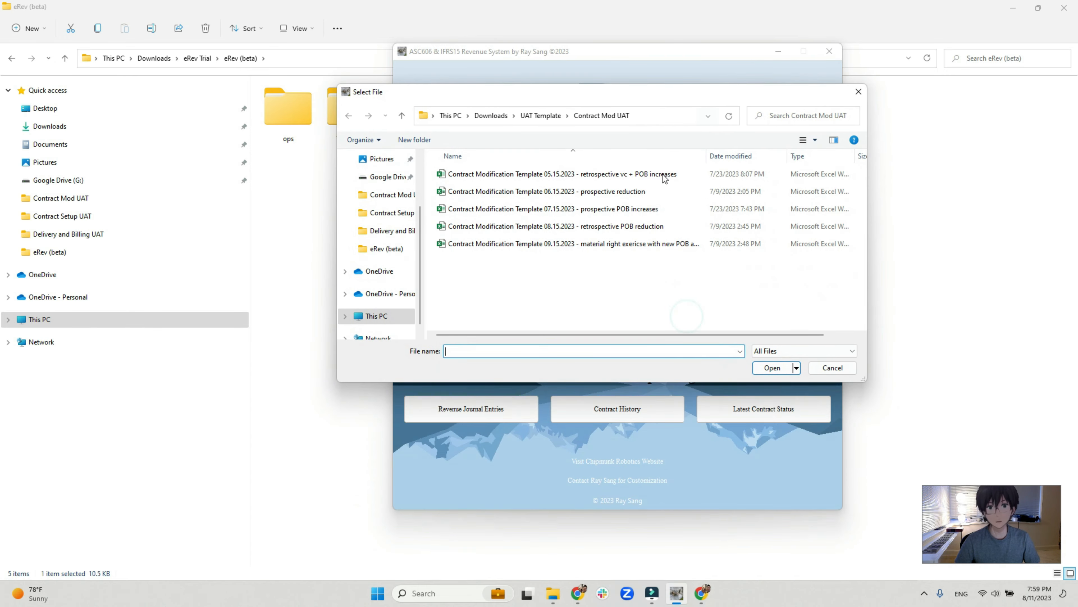
left_click(831, 368)
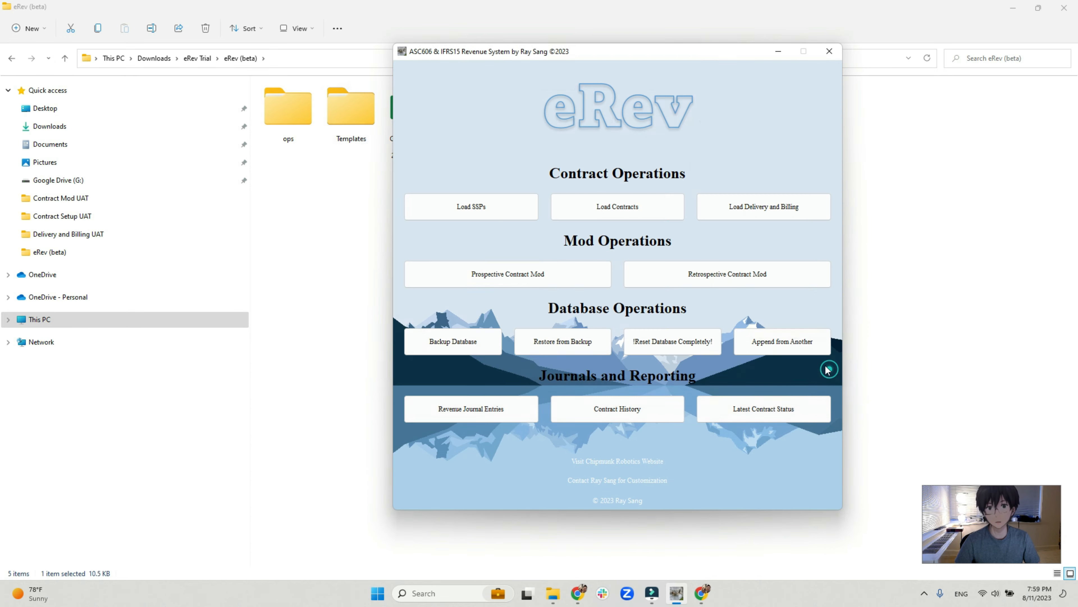
Process Contract Modification Template 07.15.2023 - prospective POB increases as a prospective mod dated 2023-07-15.
left_click(528, 279)
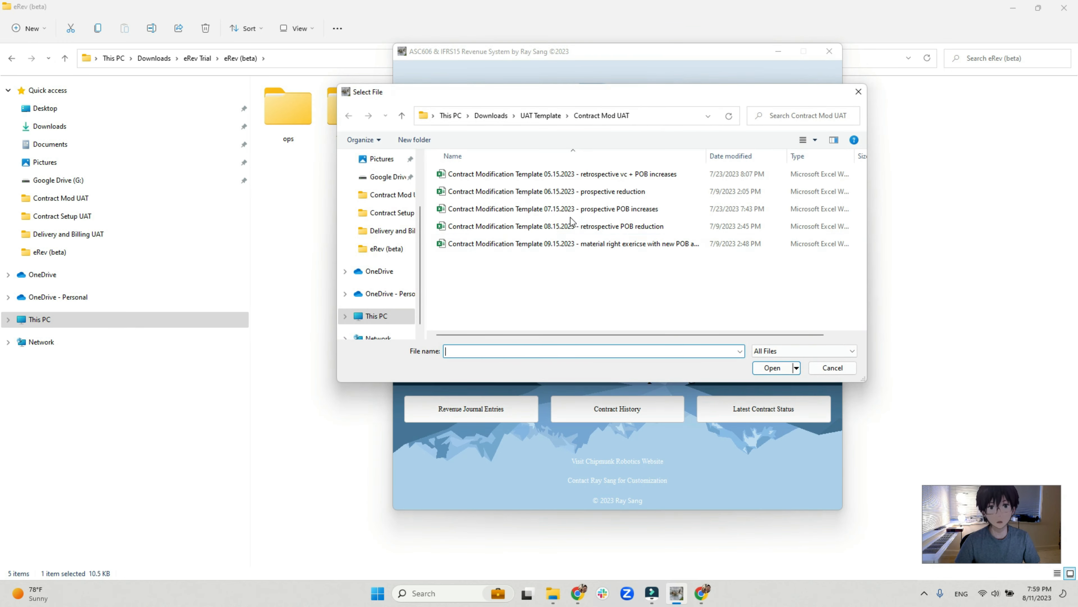
left_click(568, 212)
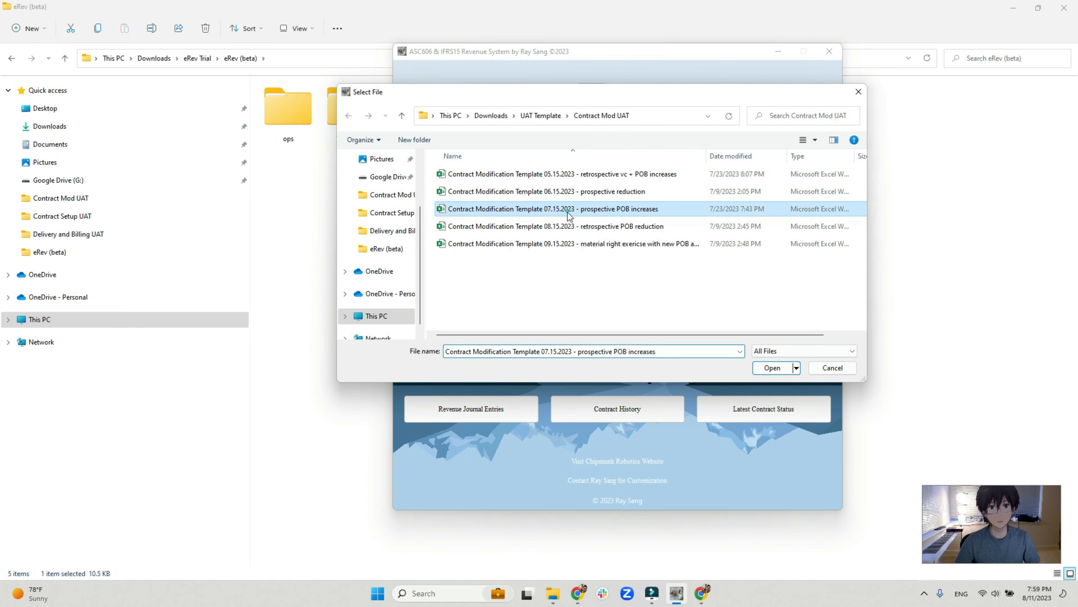
double_click(615, 211)
type("20")
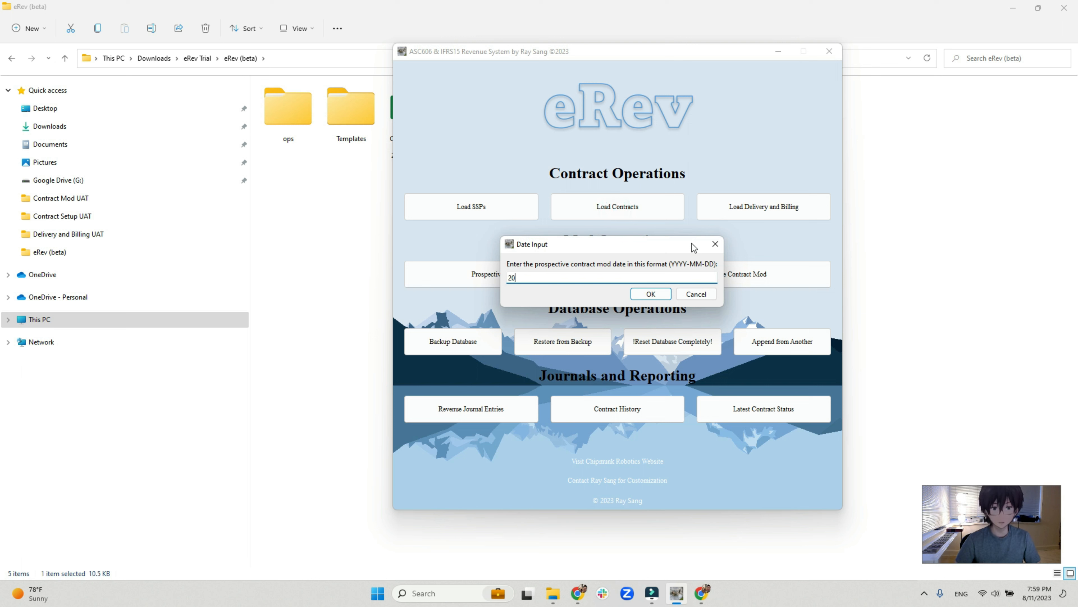
type("23-07-15")
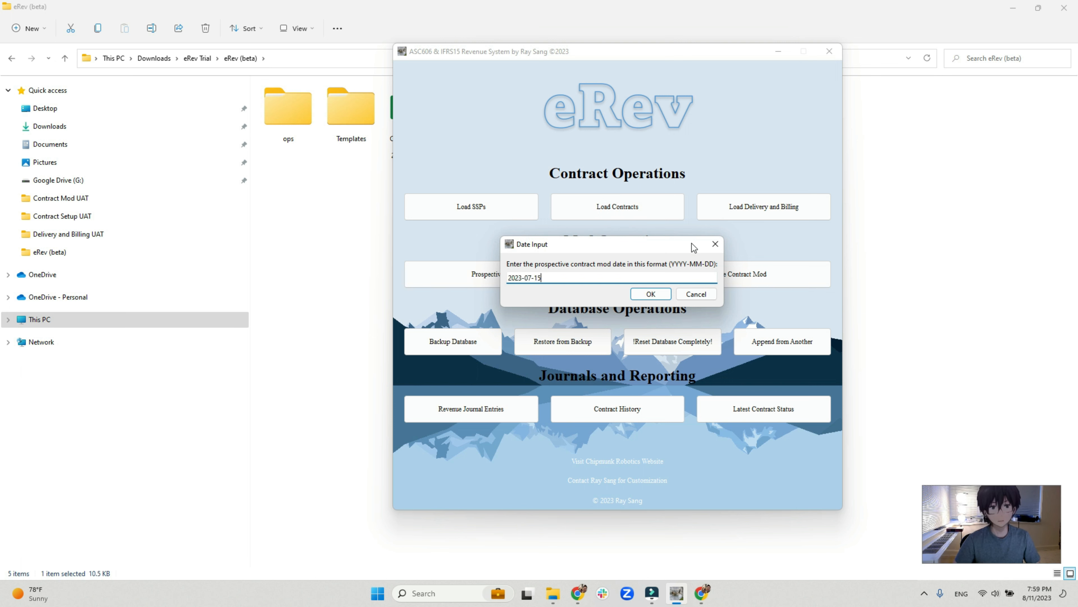
key("Return")
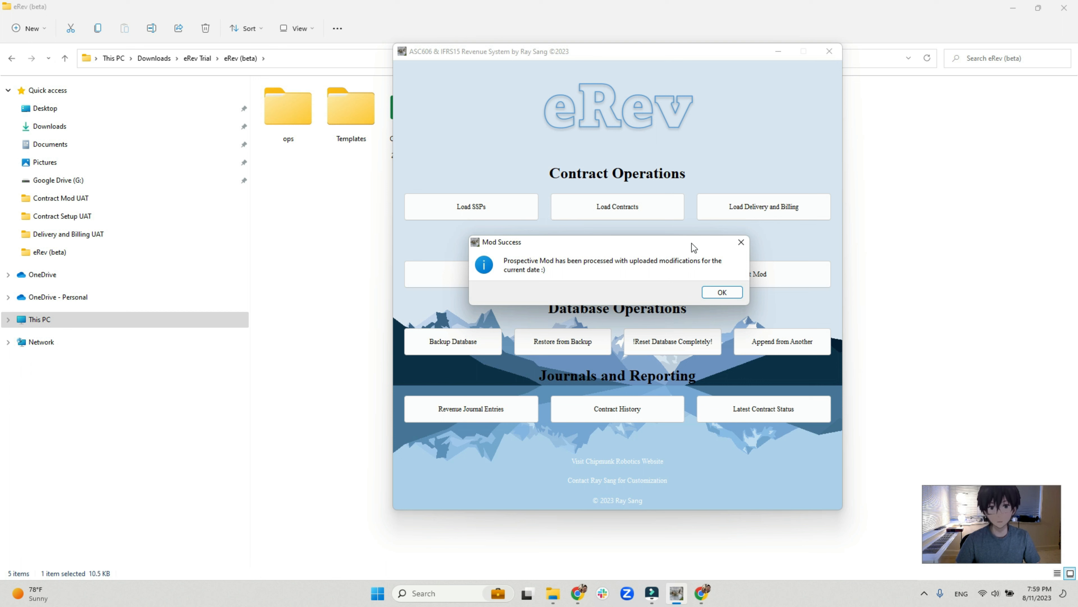
key("Return")
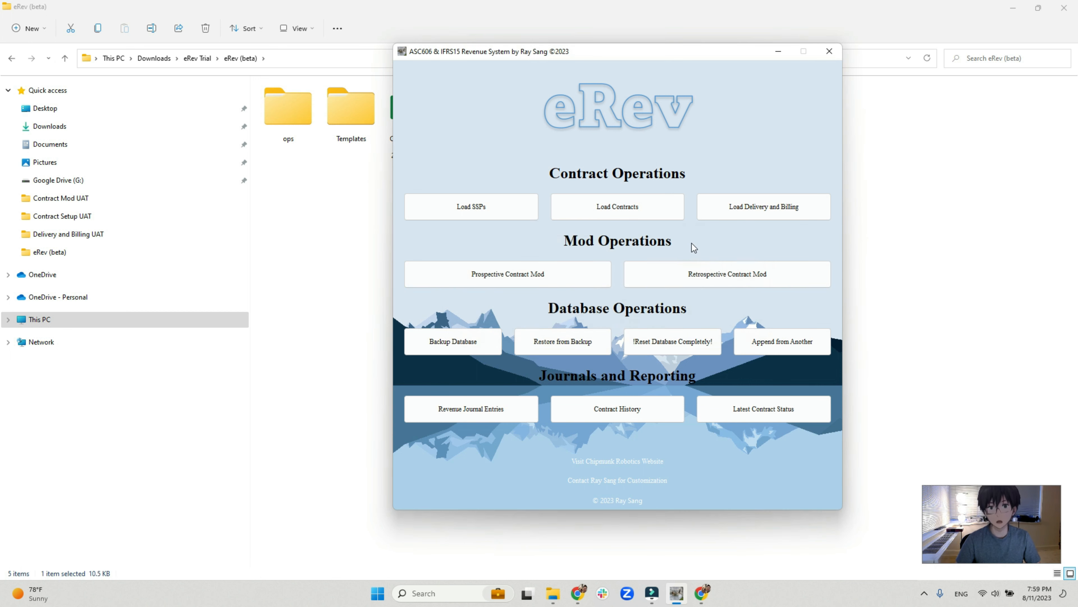
Process Contract Modification Template 08.15.2023 - retrospective POB reduction as a retrospective mod dated 2023-08-15.
left_click(715, 276)
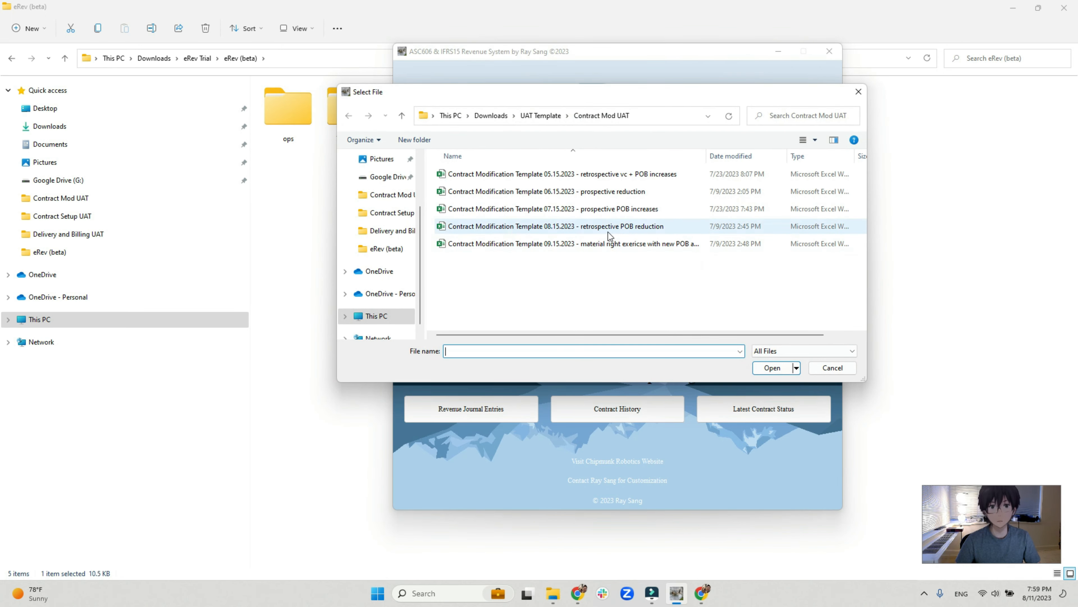
double_click(609, 229)
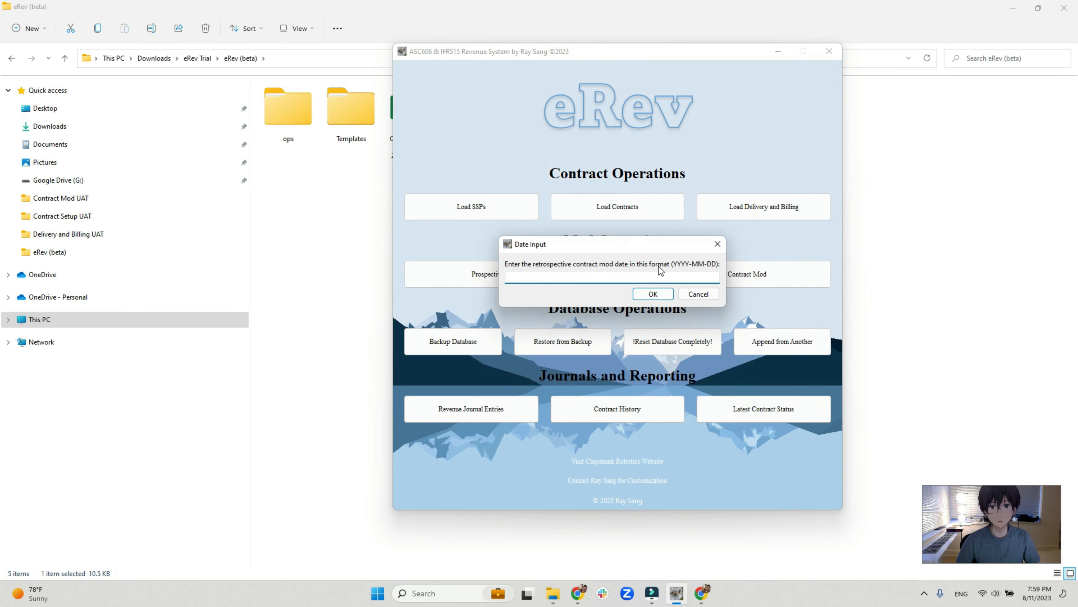
type("2023-08-15")
key("Return")
key("Return")
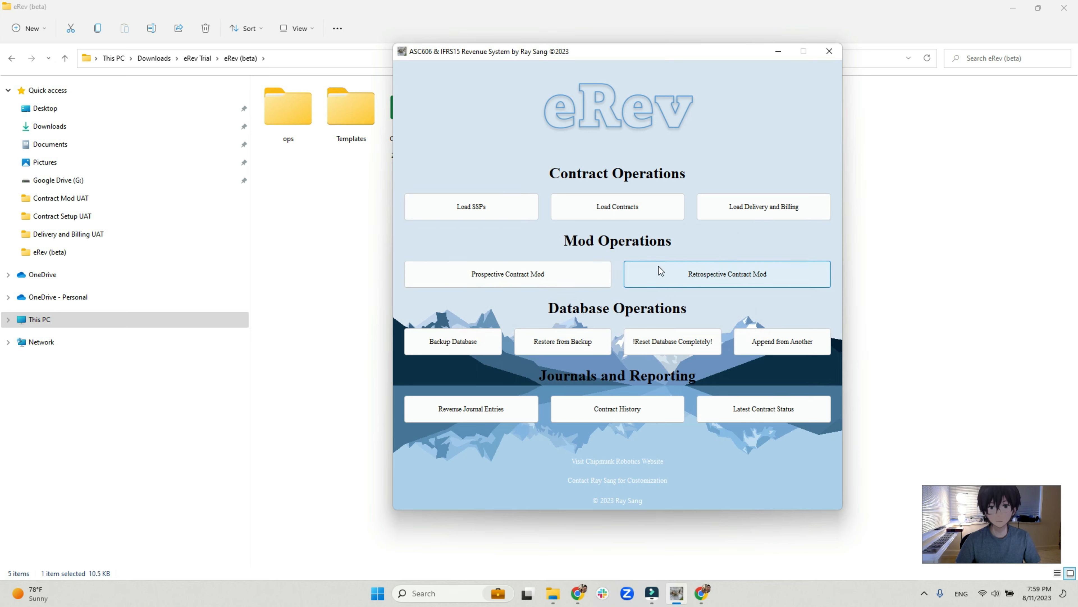
Process the Contract Modification Template 09.15.2023 file for the material right exercise as a prospective mod dated 2023-09-15.
left_click(567, 279)
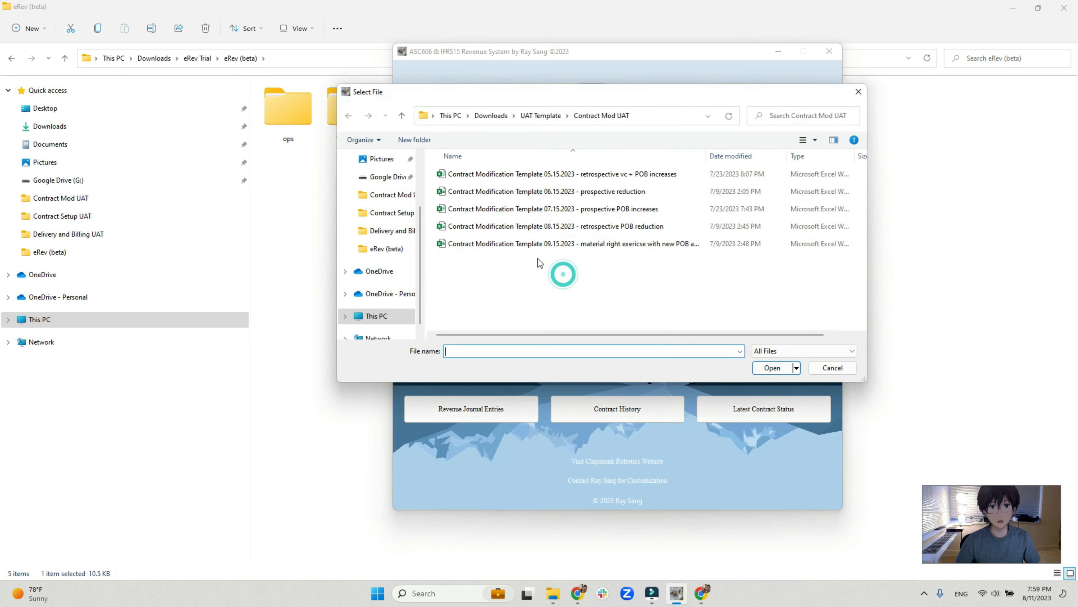
double_click(608, 247)
type("2023")
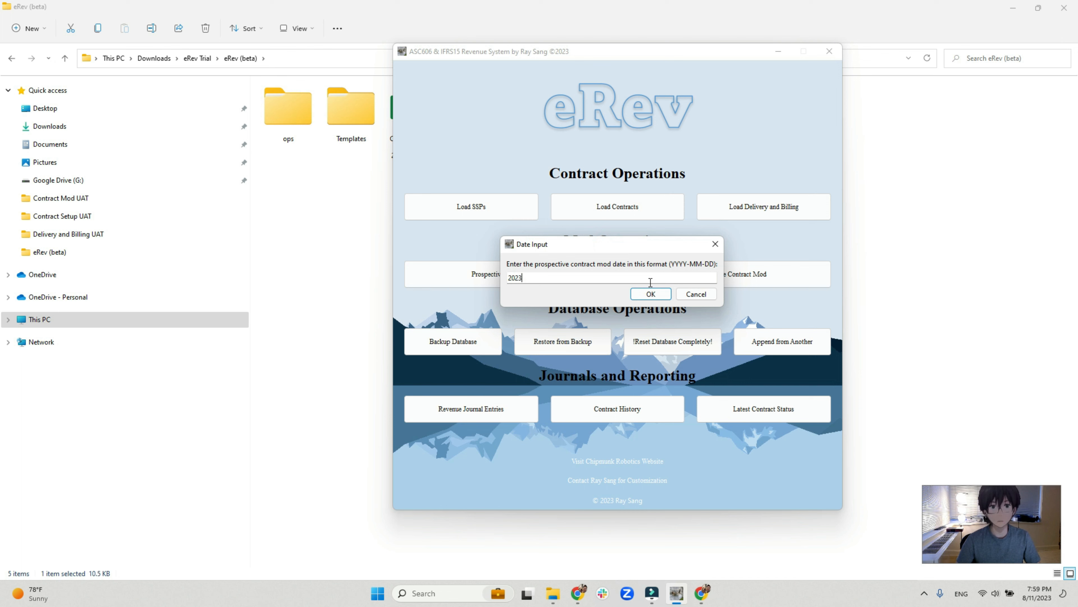
type("-09-15")
key("Return")
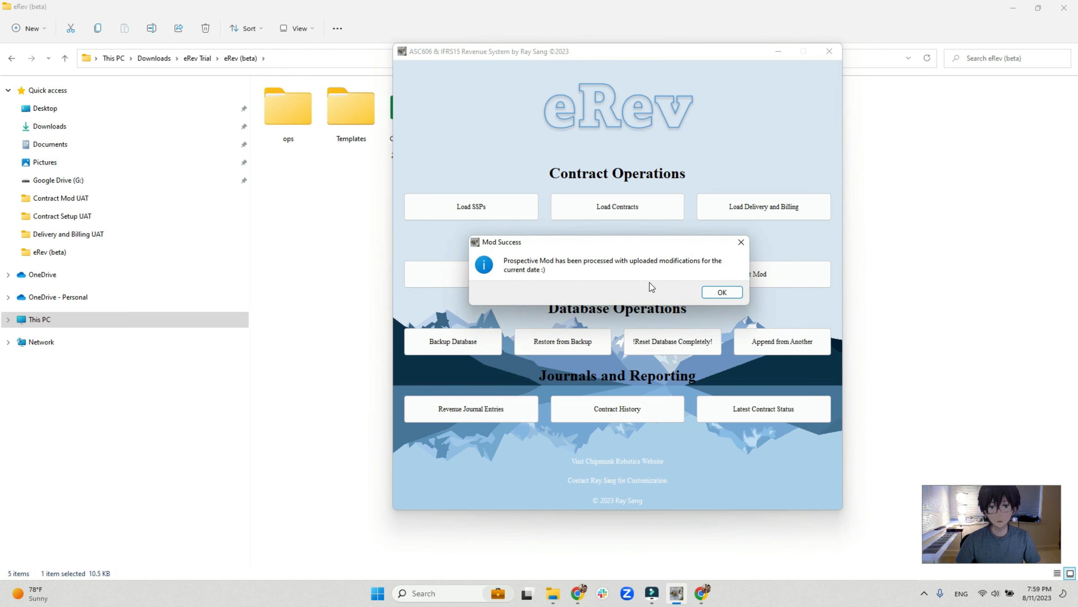
key("Return")
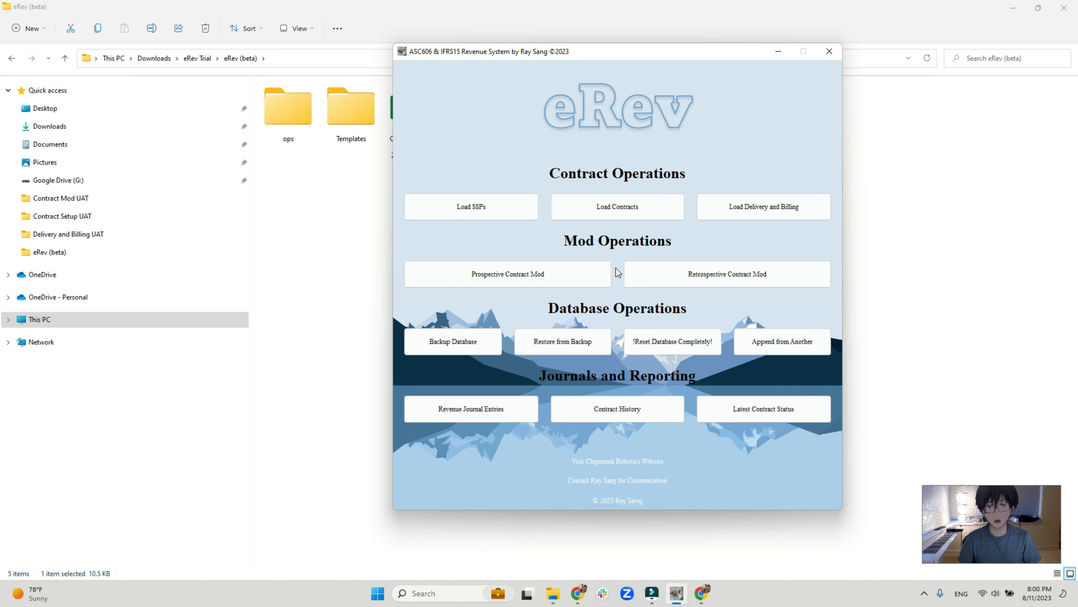
Export the contract history for the date range 2023-05-01 to 2023-07-31.
left_click(637, 408)
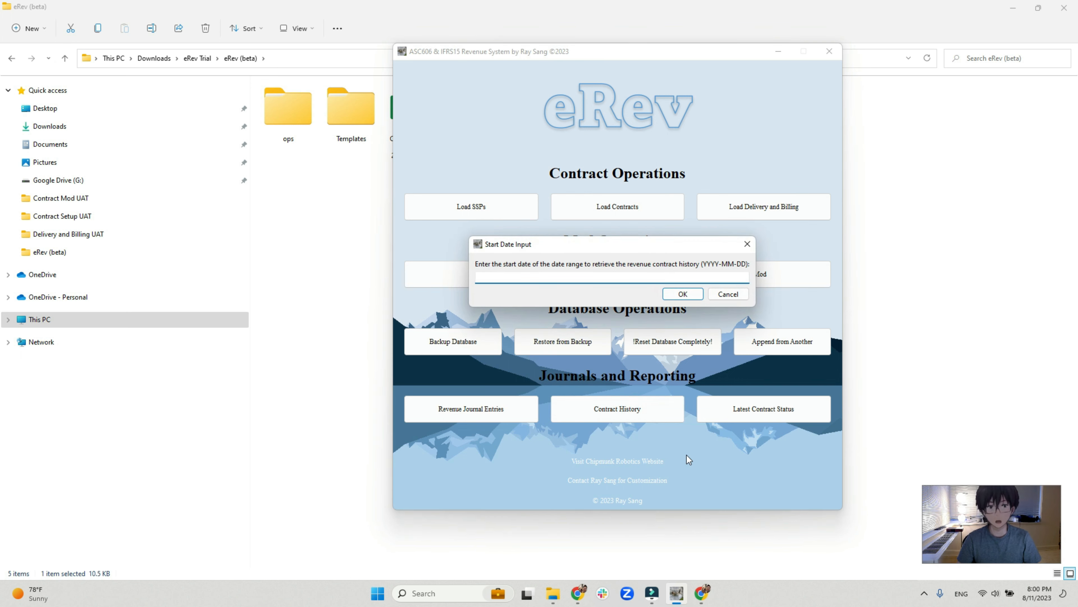
type("2023-05-01")
key("Return")
type("2023-")
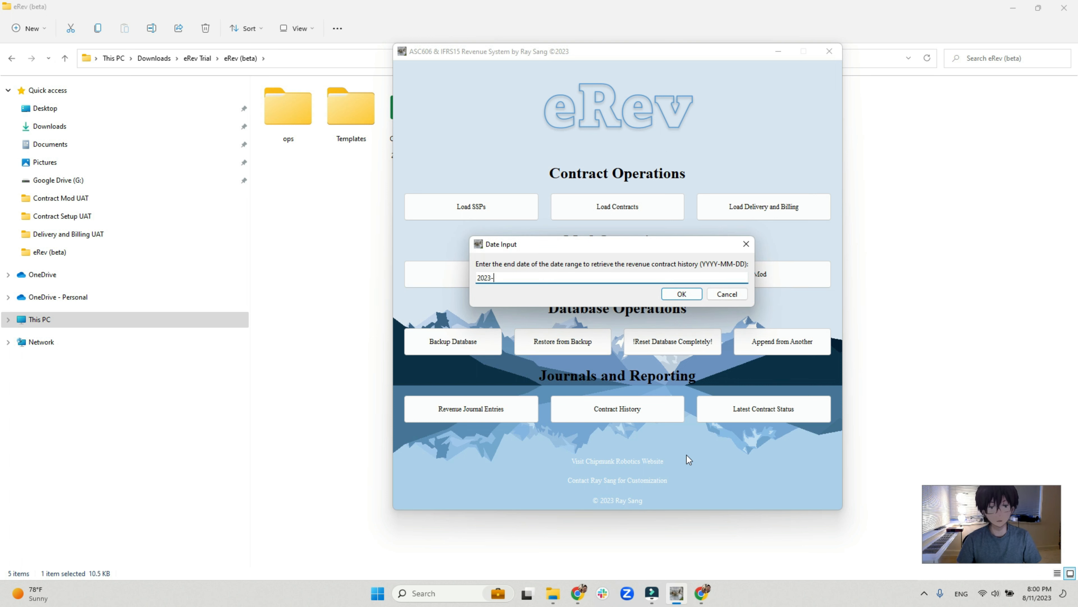
type("07-30")
key("BackSpace")
type("1")
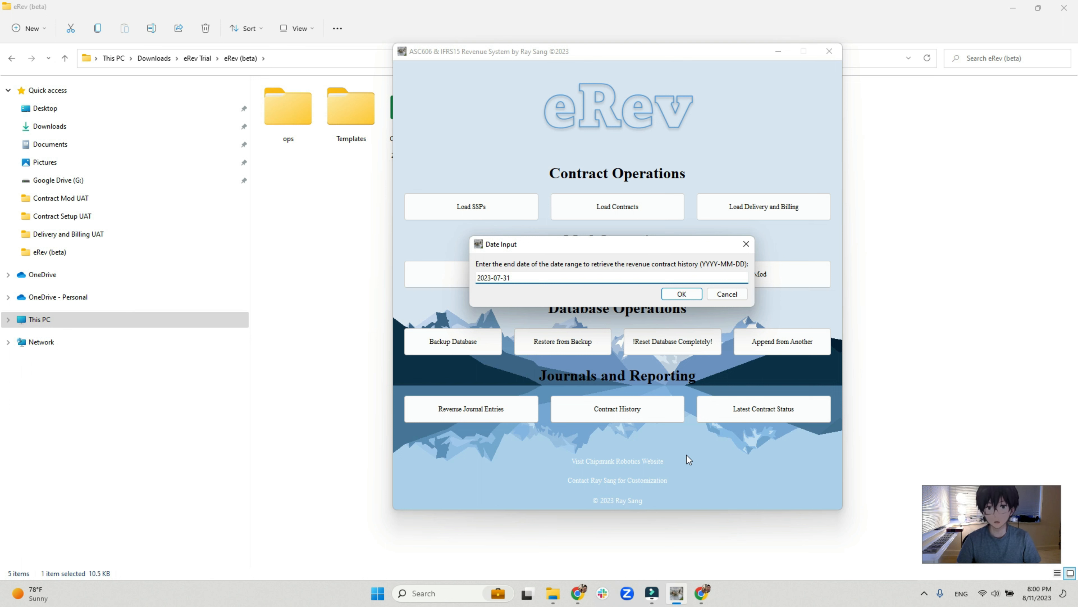
key("Return")
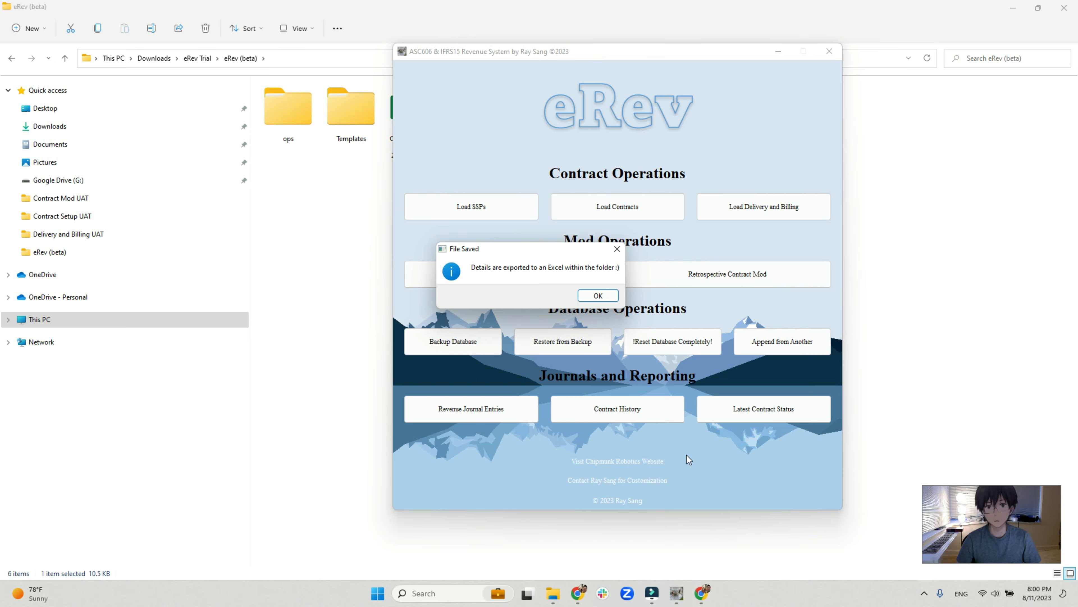
key("Return")
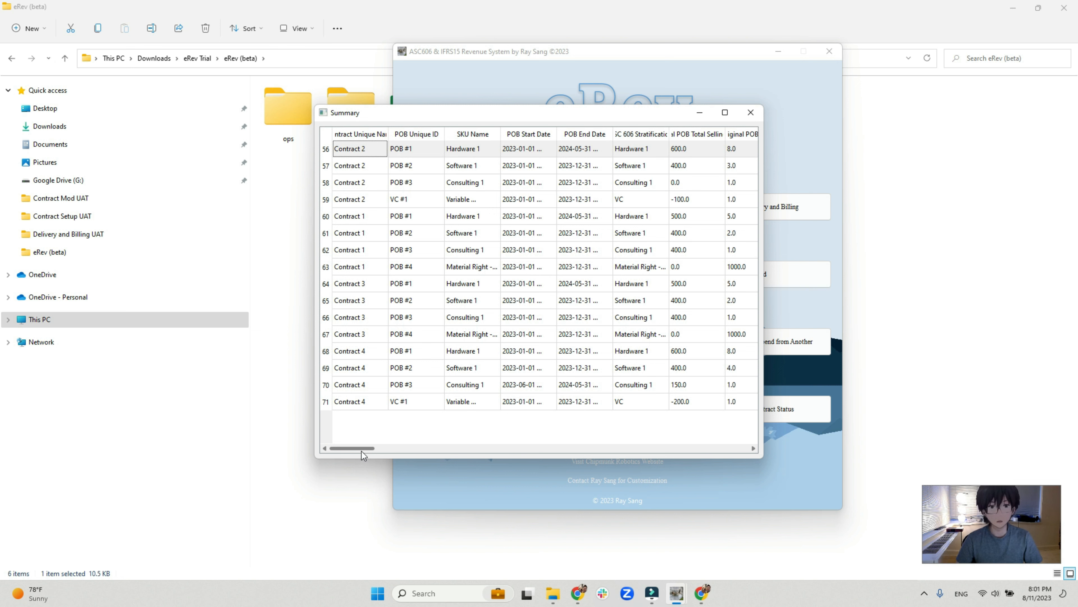
Close the contract history summary and open the workbook Contract History between 2023-05-01 and 2023-07-31.
mouse_move(361, 449)
left_mouse_down()
mouse_move(567, 440)
mouse_move(349, 446)
left_mouse_up()
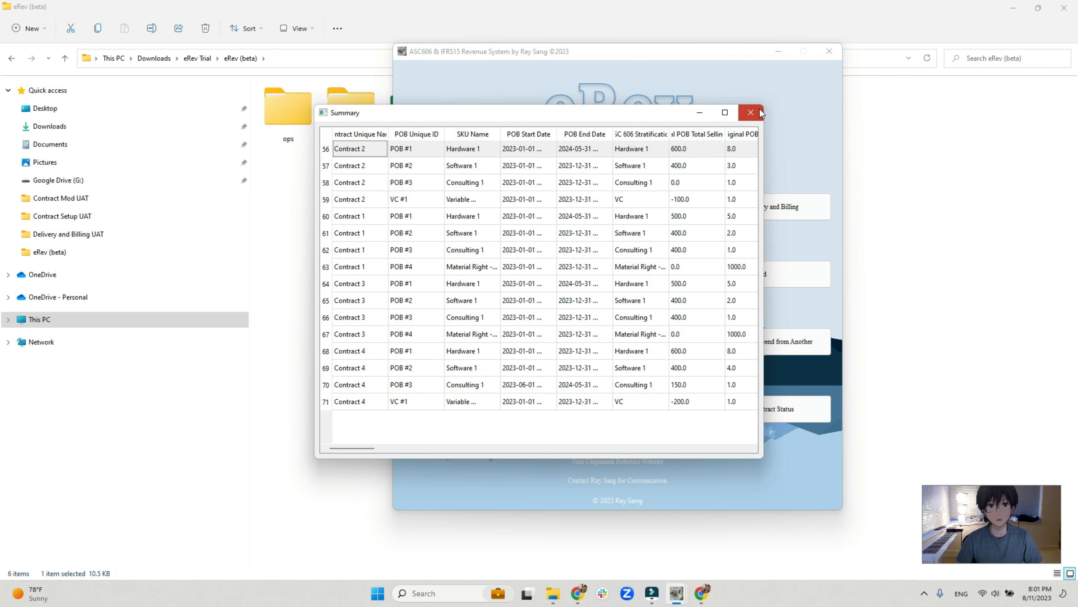
left_click(751, 113)
left_click(310, 246)
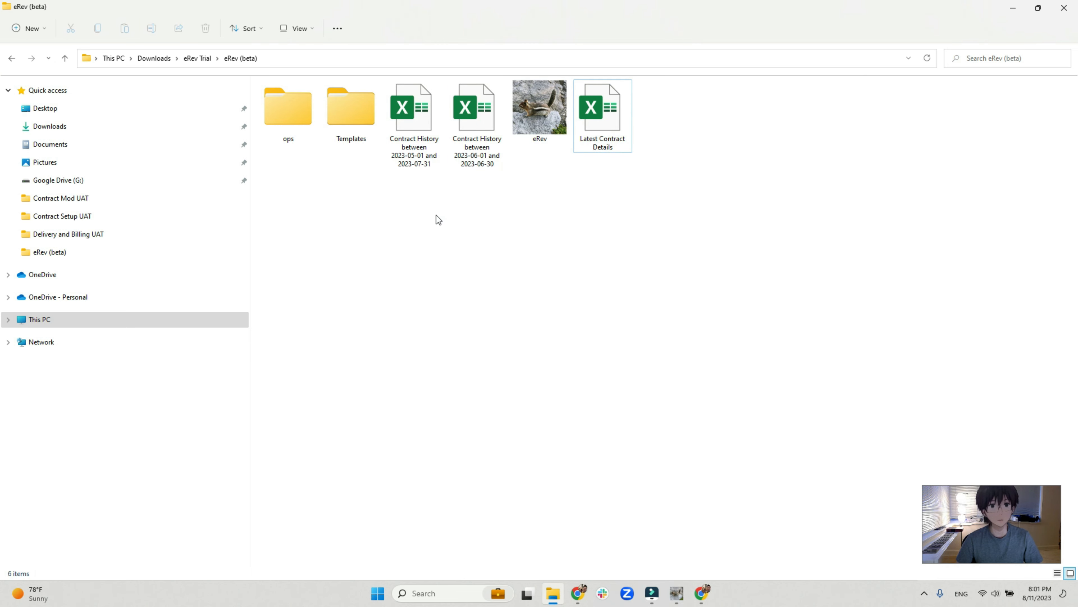
left_click(422, 160)
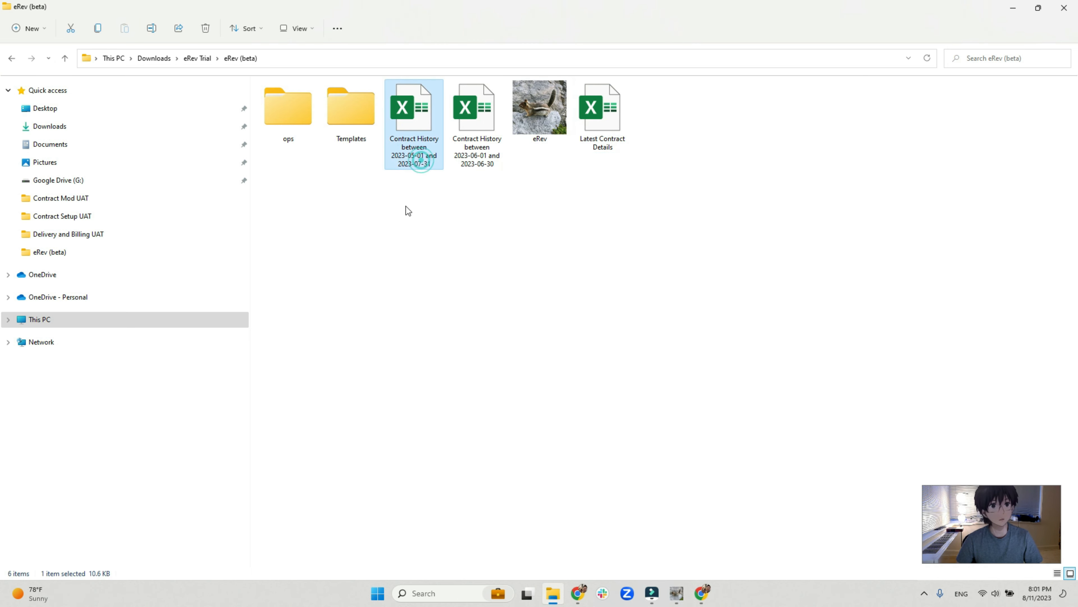
double_click(414, 165)
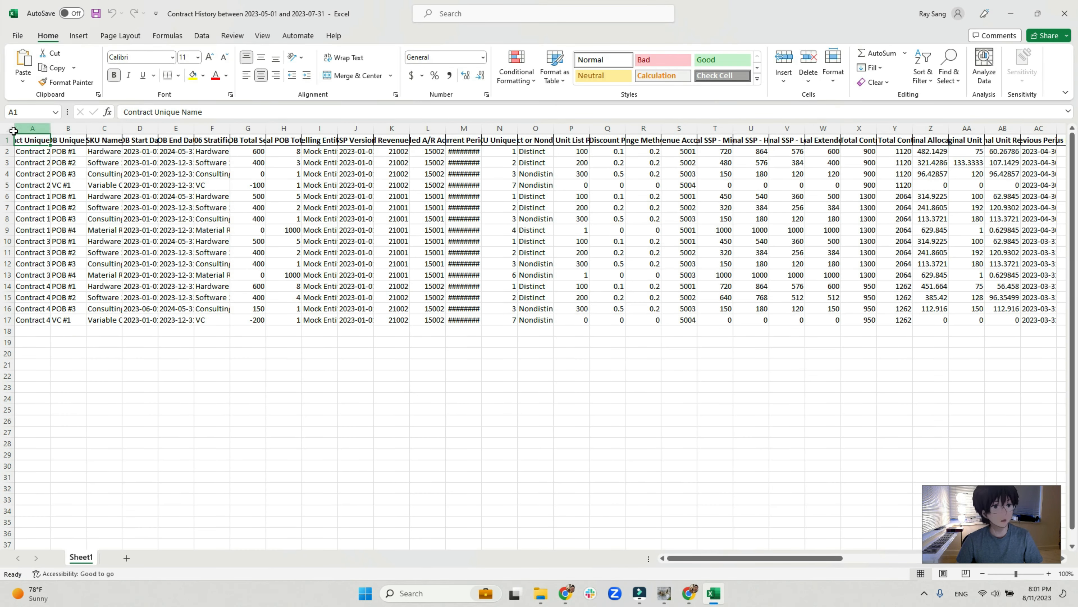
Fit every column of the contract history sheet to its contents and check Contract 2's rows and their Current Period date.
left_click(9, 127)
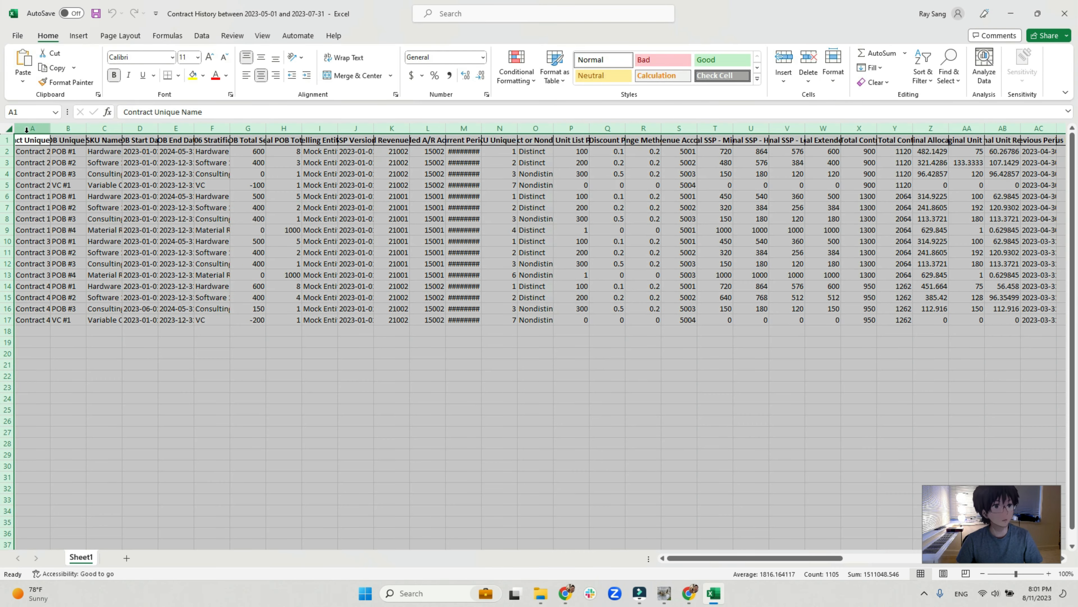
double_click(50, 127)
left_click(278, 230)
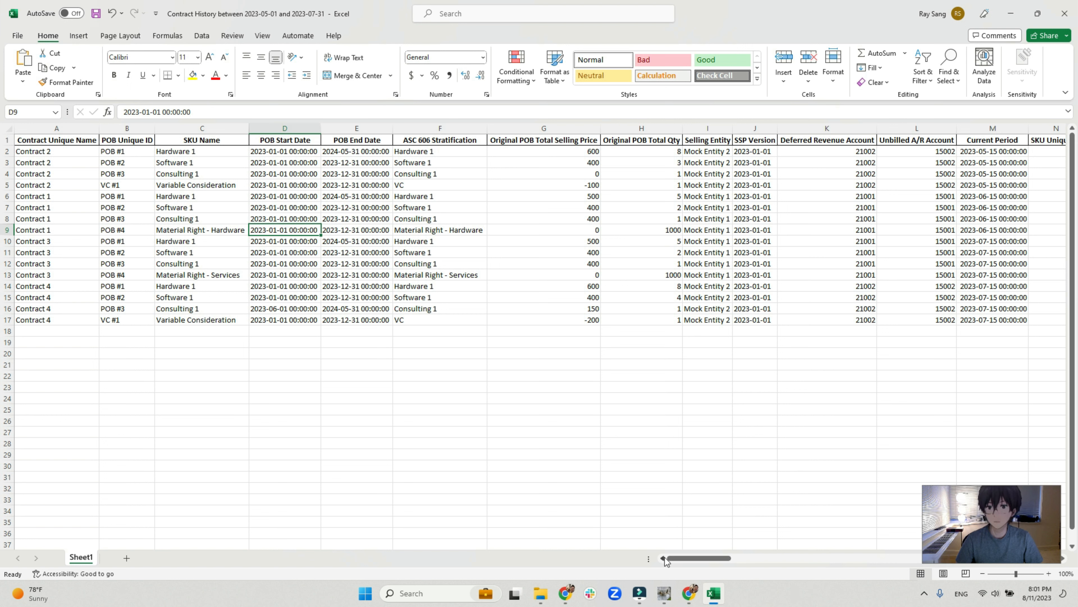
left_click(985, 150)
left_click_drag(7, 151, 16, 184)
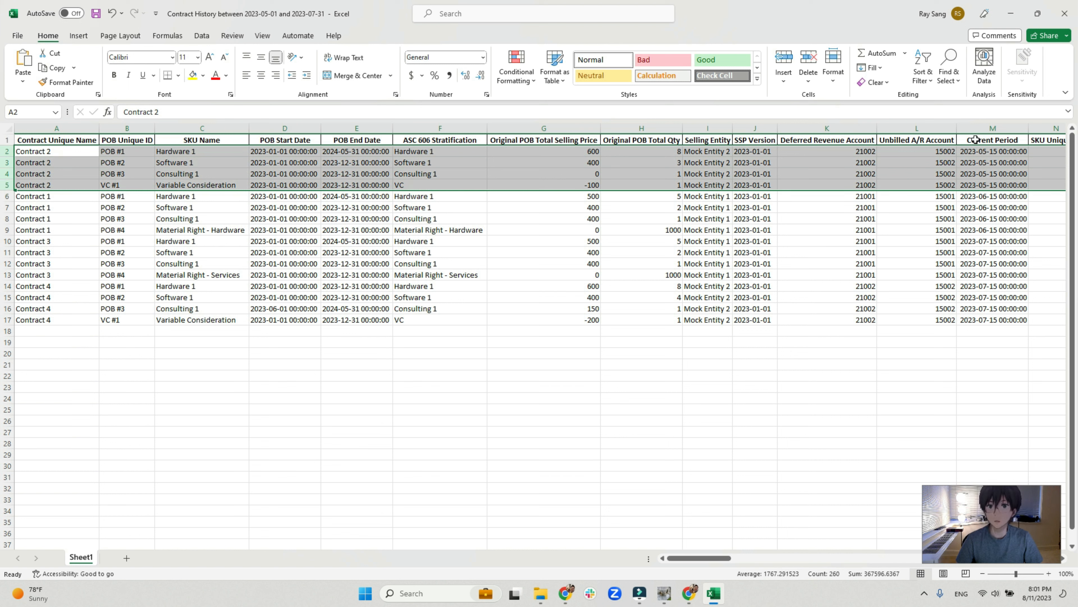
left_click(975, 151)
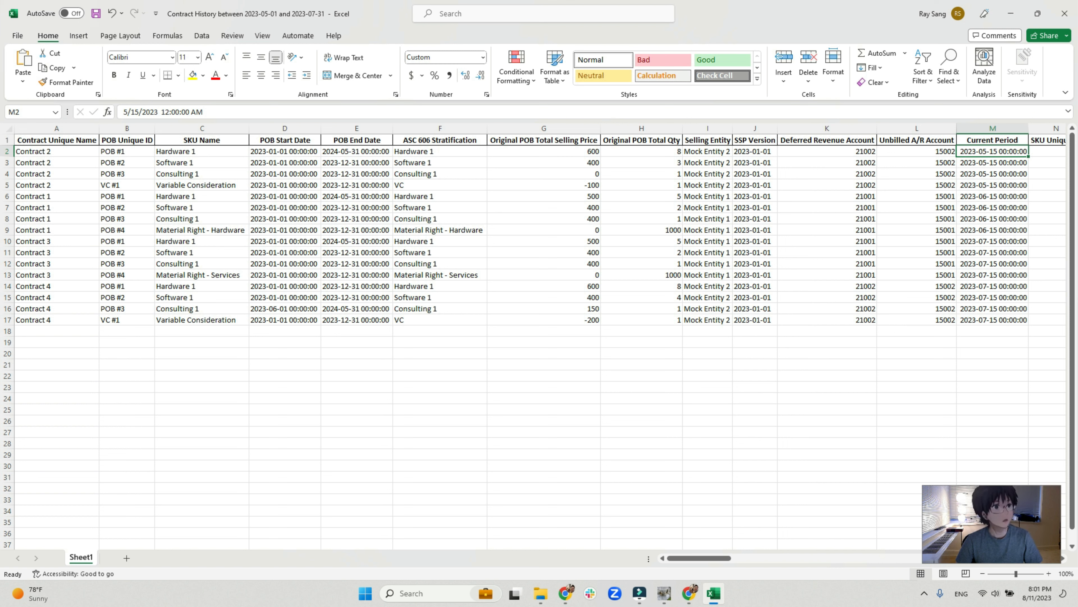
Review the rows of Contracts 1, 3 and 4 and the Current Period dates of all contracts in the history sheet.
left_click_drag(7, 196, 19, 230)
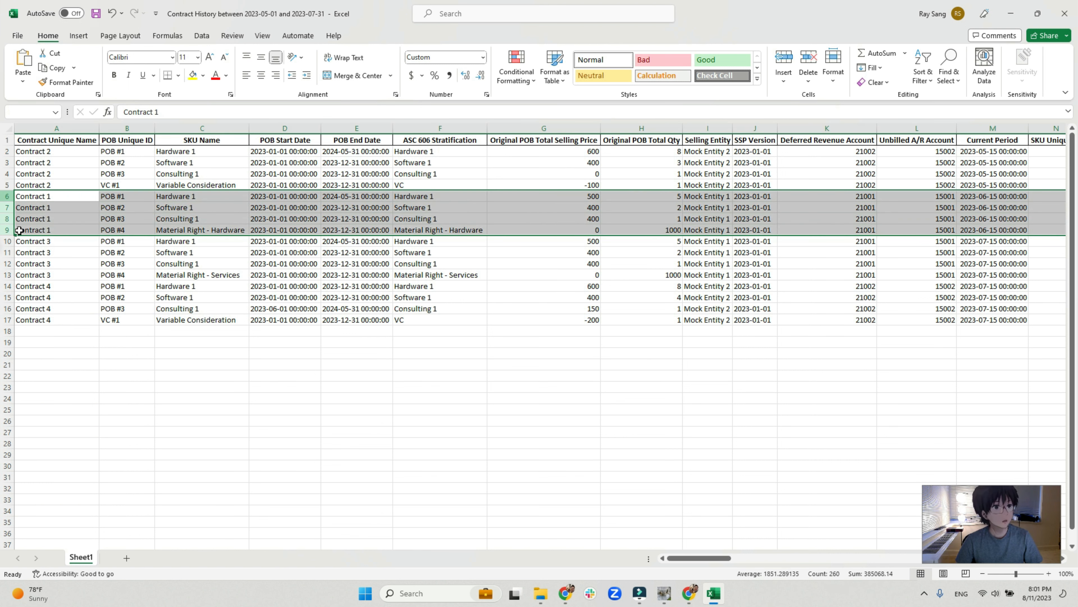
left_click(996, 200)
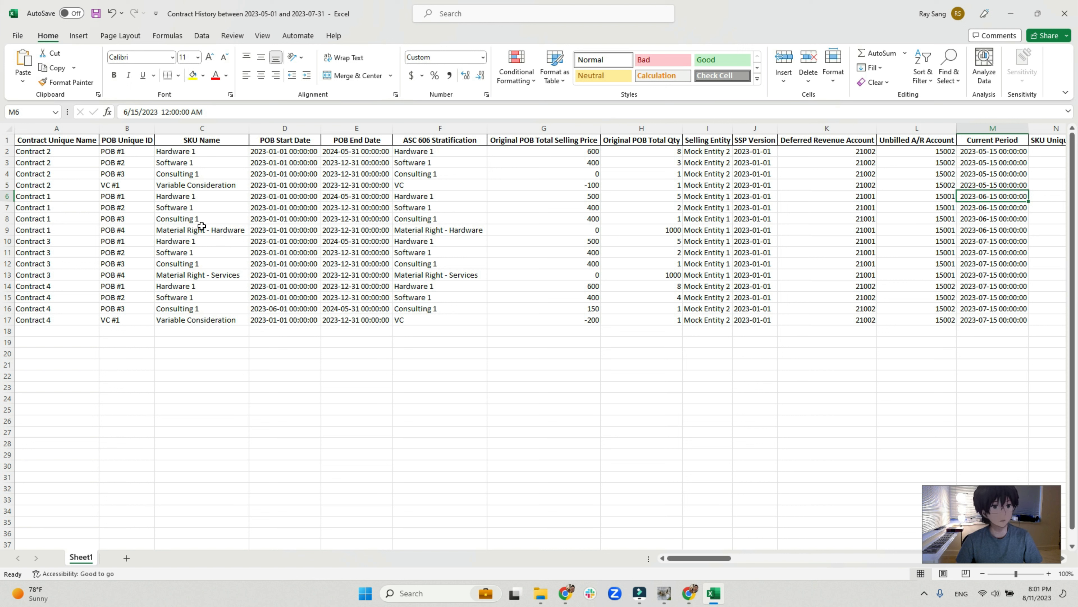
left_click_drag(11, 248, 18, 272)
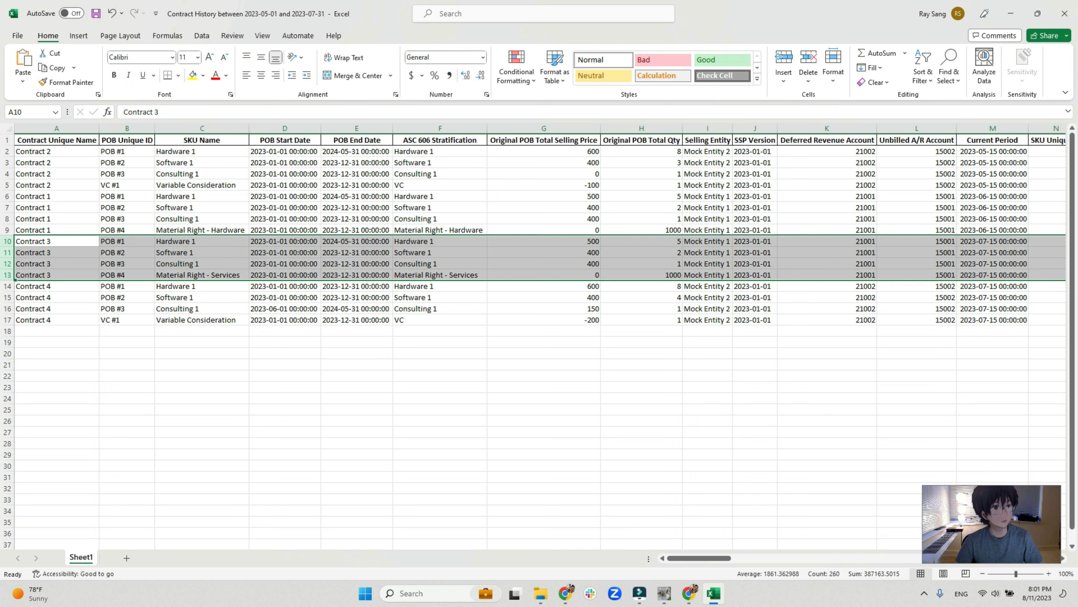
left_click_drag(8, 286, 15, 314)
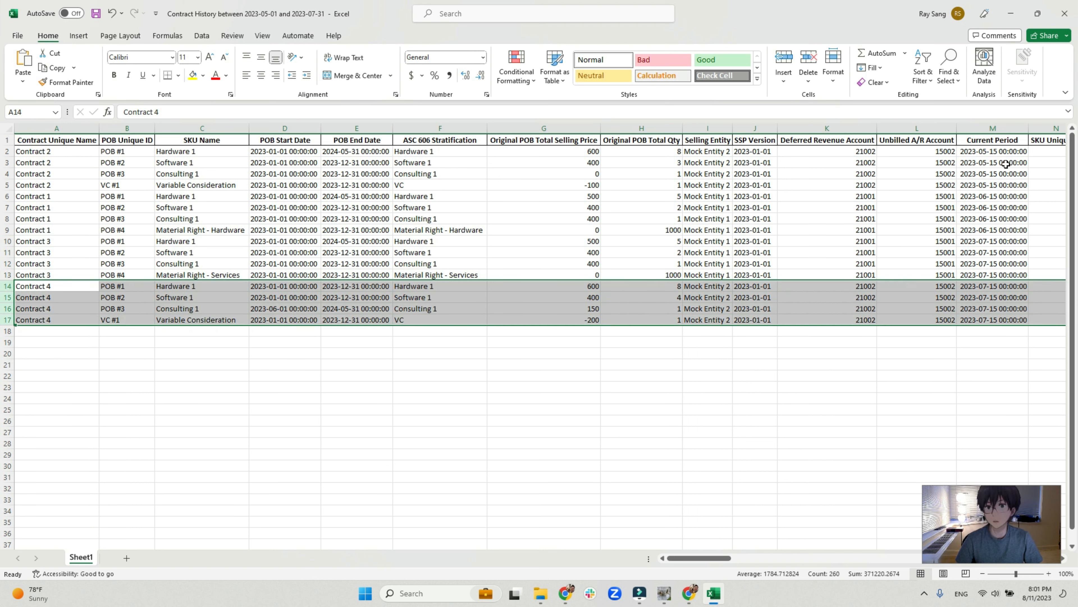
left_click_drag(992, 154, 964, 318)
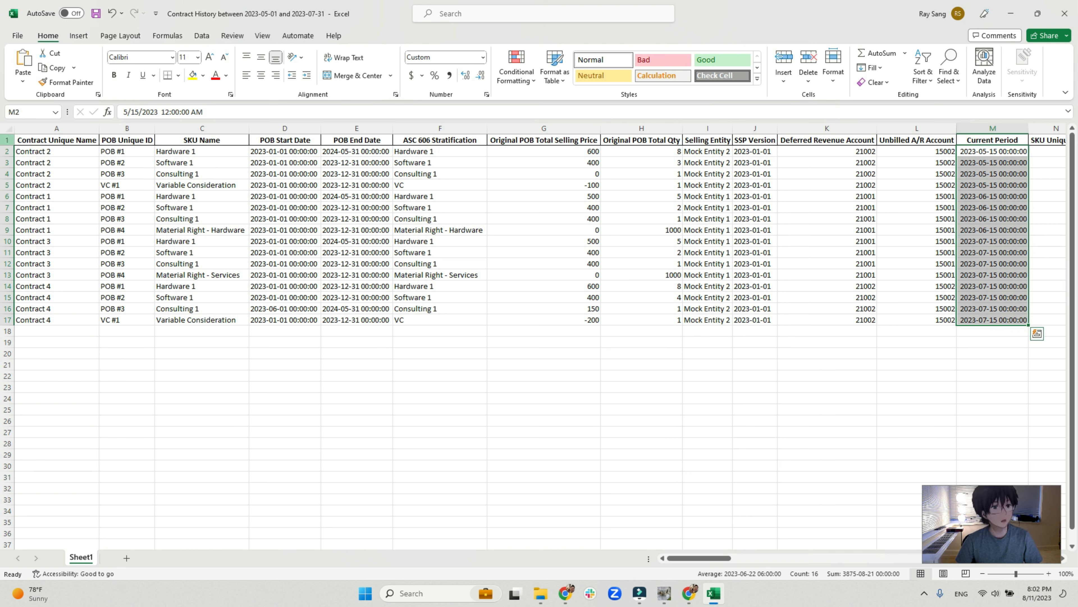
left_click(80, 153)
left_click(53, 140)
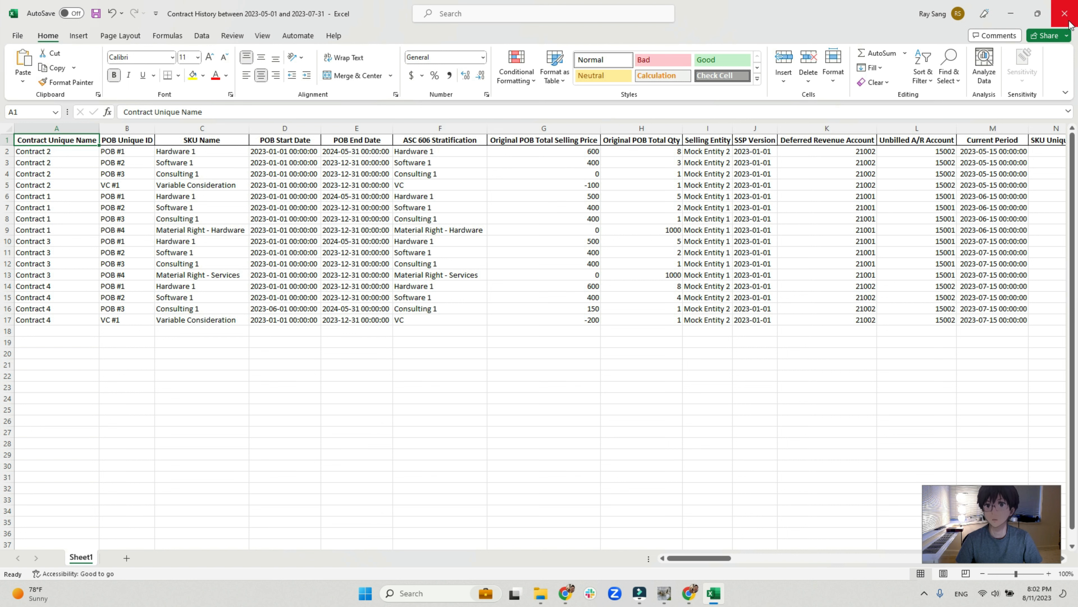
Close the workbook Contract History between 2023-05-01 and 2023-07-31 and switch back to the eRev main window.
left_click(1065, 14)
left_click(554, 311)
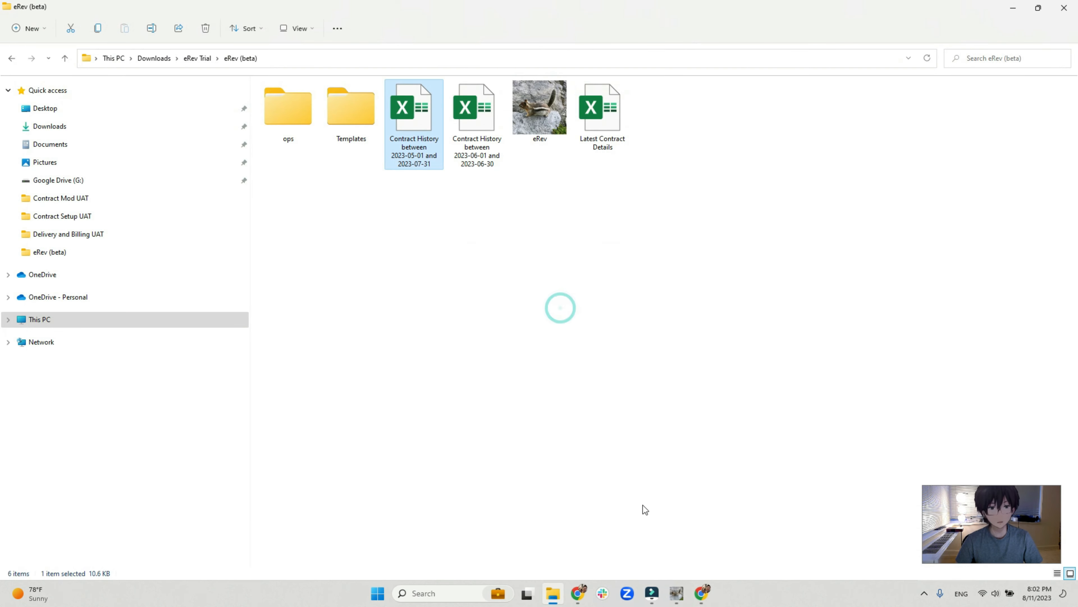
left_click(678, 593)
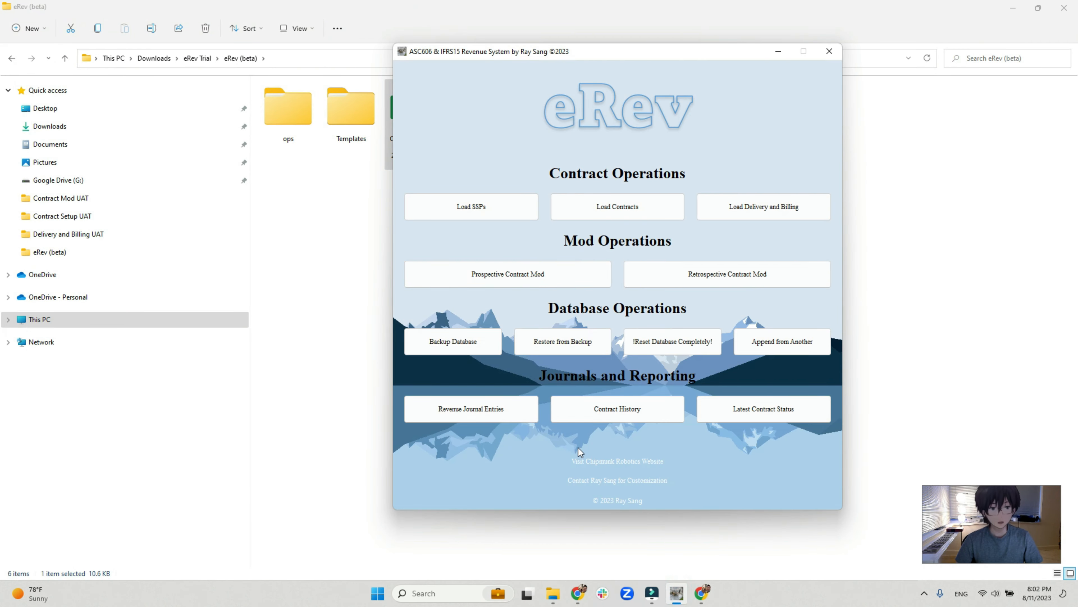